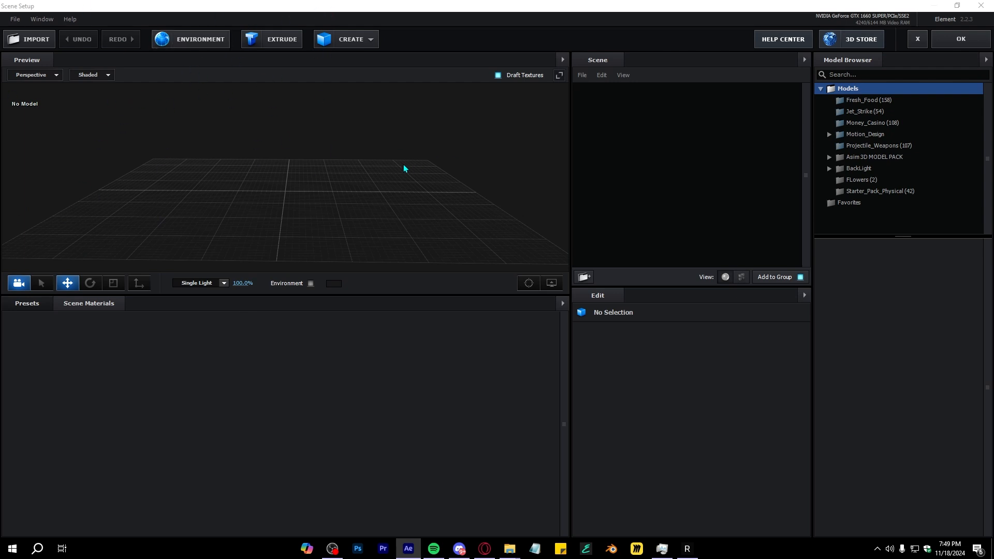
Step: Start importing a 3D object and browse to the 3D MODEL PACK 0.1V folder inside PACK
drag(404, 169, 406, 193)
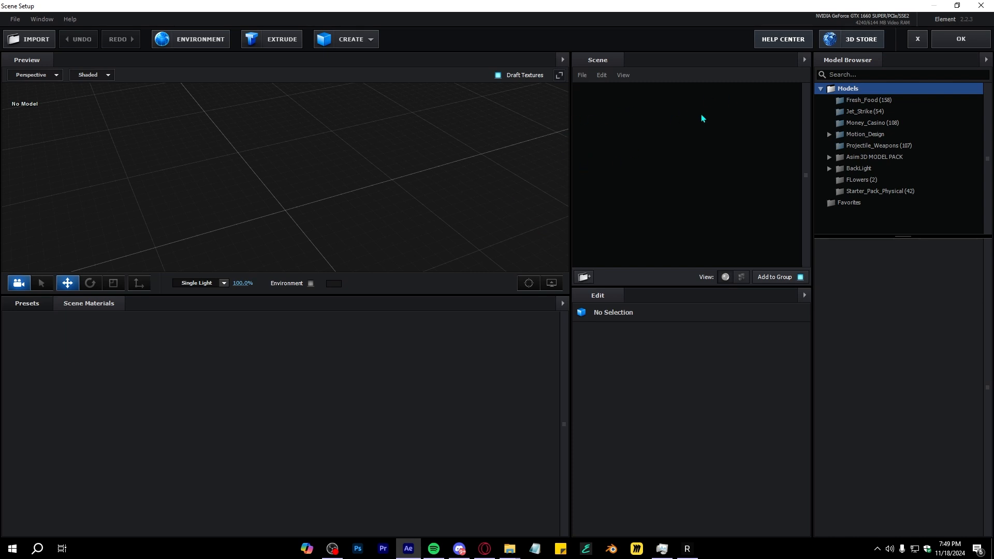
drag(307, 126, 264, 199)
click(36, 38)
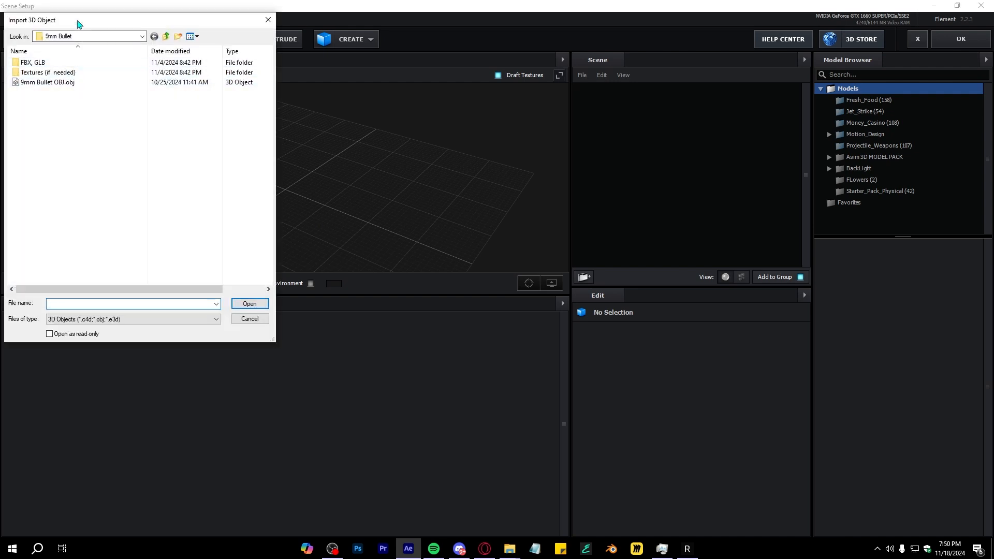
drag(77, 22, 396, 43)
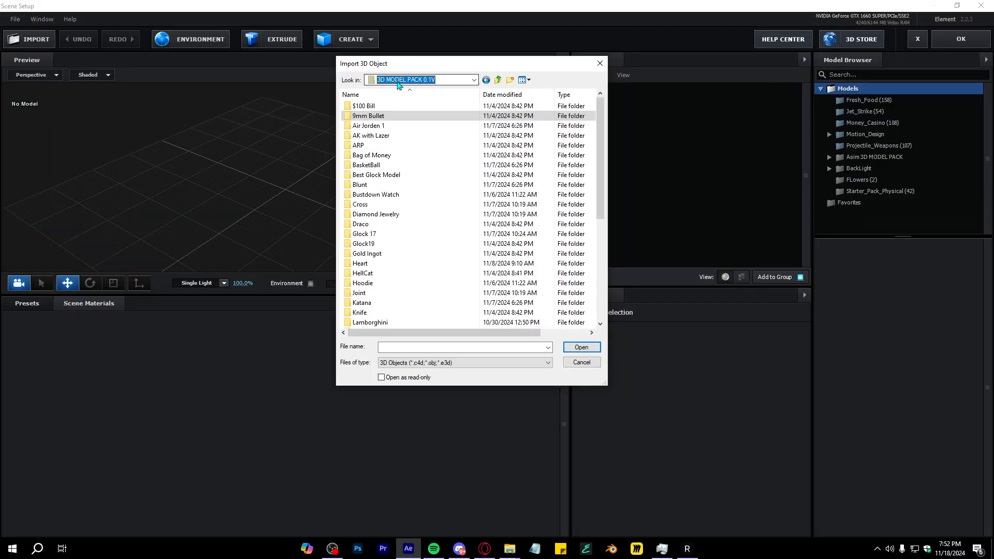
click(398, 82)
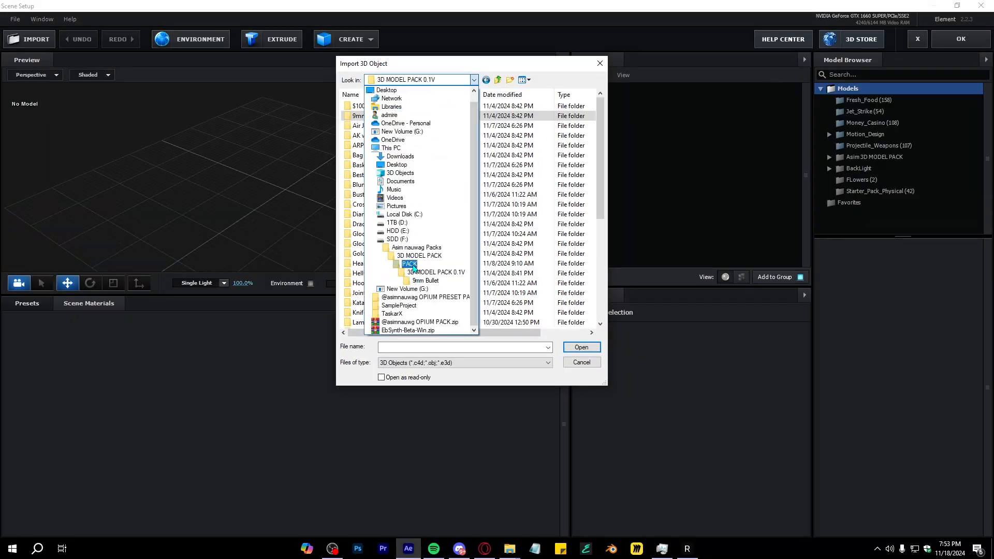
click(409, 264)
double_click(384, 107)
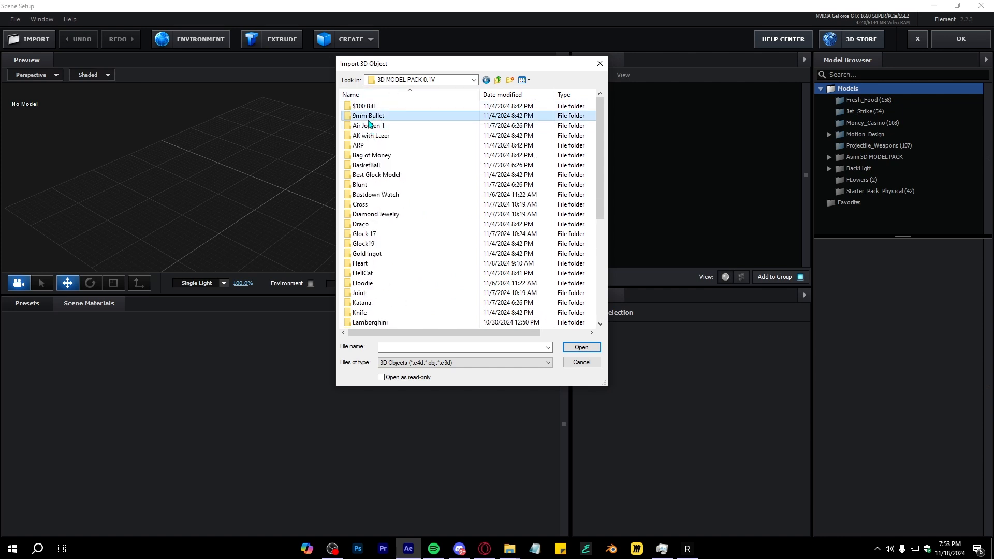
scroll(357, 145, down, 6)
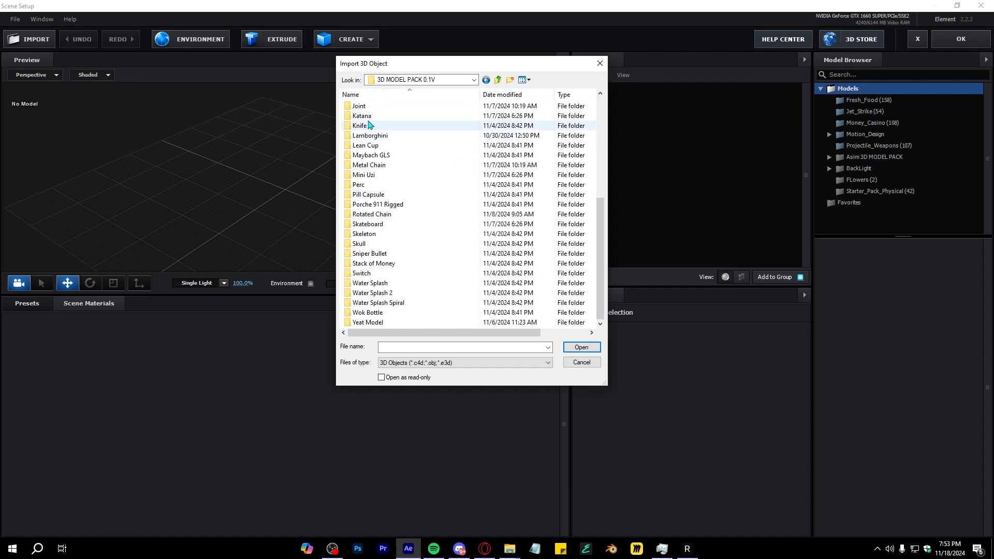
scroll(355, 127, up, 6)
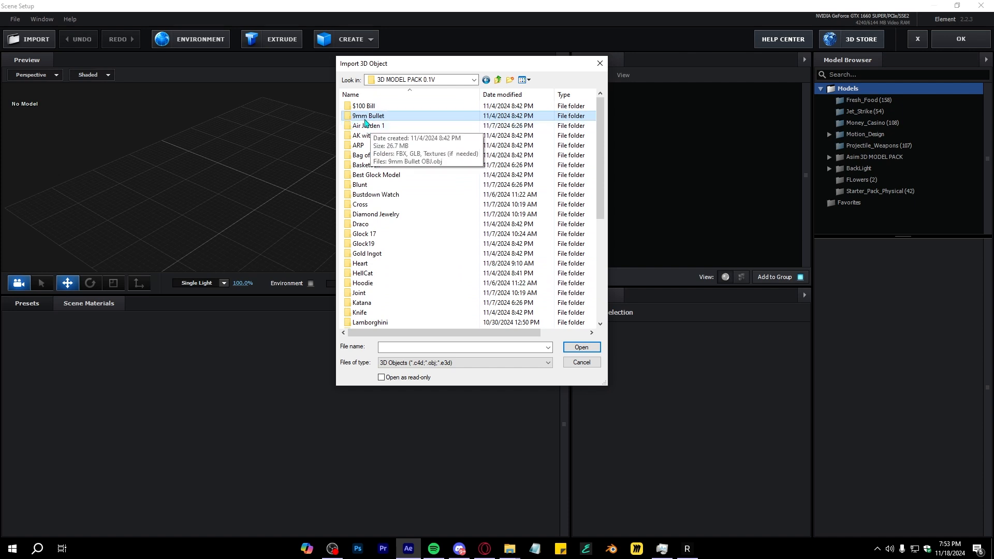
Step: Import 9mm Bullet OBJ.obj from the 9mm Bullet folder with the default import preferences
double_click(365, 118)
double_click(375, 128)
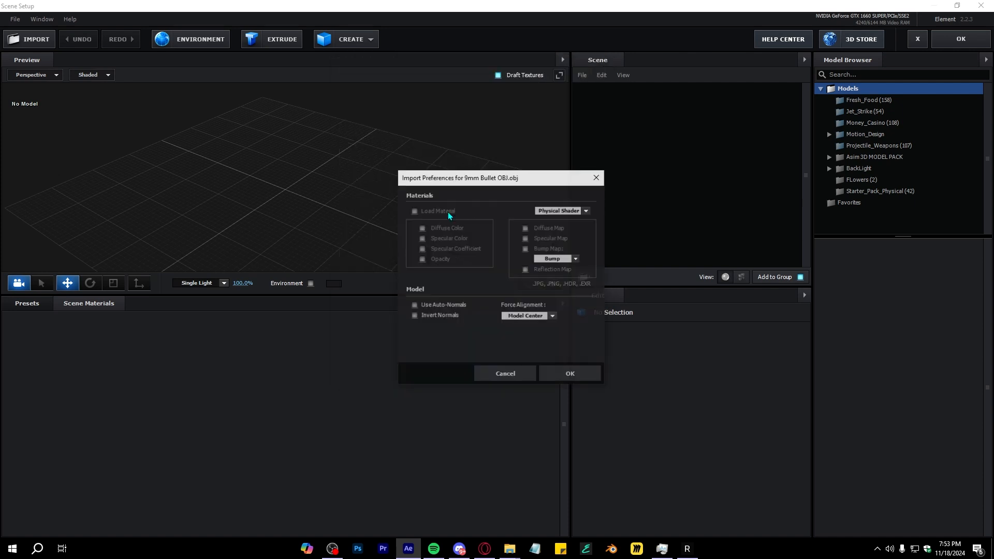
click(550, 367)
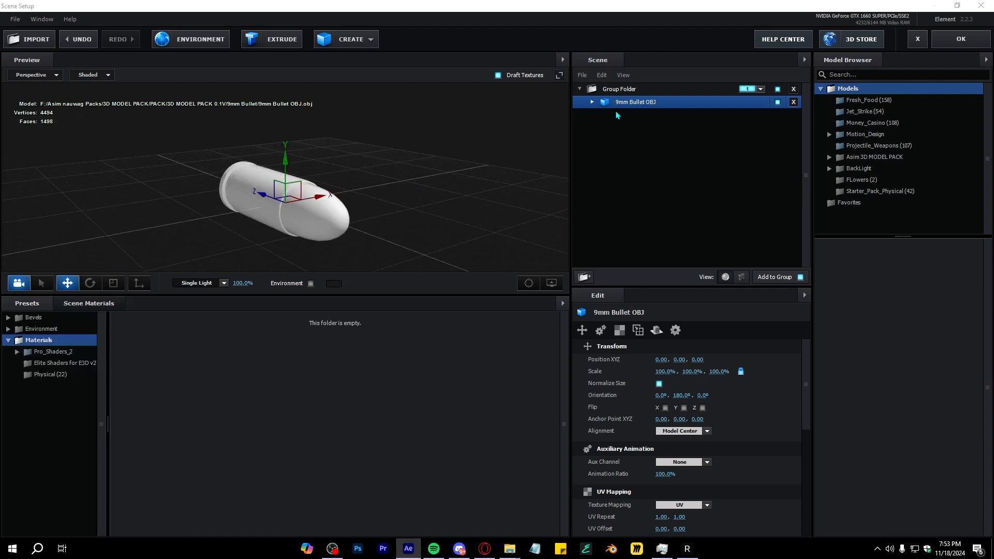
Step: Expand the 9mm Bullet OBJ model in the scene, select its shell material and inspect the model from several angles
click(592, 102)
click(636, 115)
drag(207, 205, 321, 194)
scroll(426, 203, up, 5)
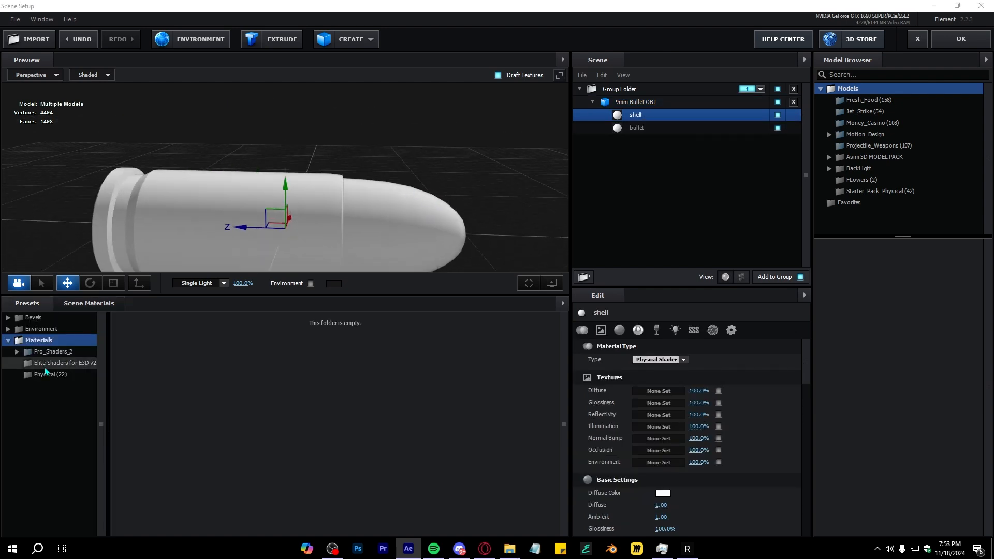
drag(136, 214, 83, 173)
drag(317, 157, 332, 188)
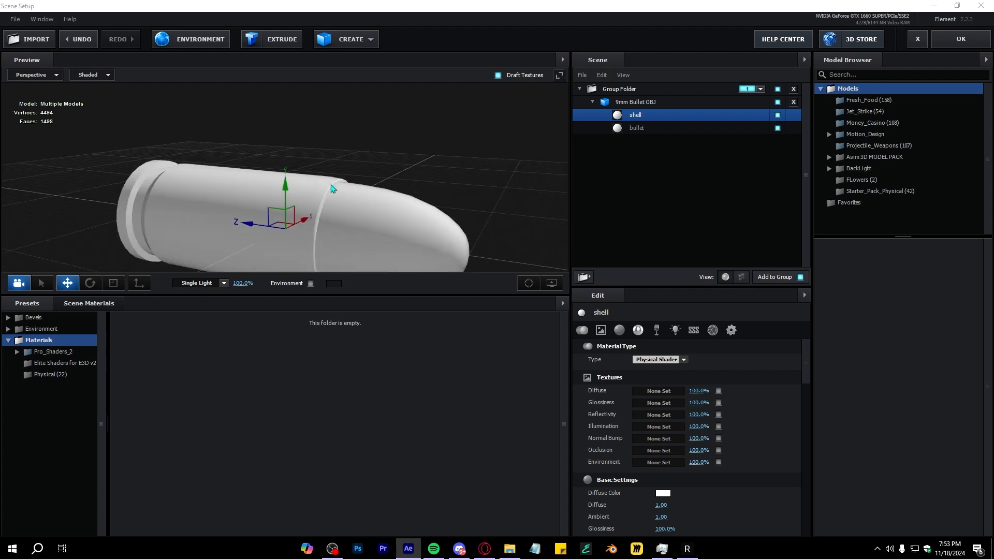
scroll(326, 188, down, 3)
Step: Apply the Gold preset from the Physical materials to the whole 9mm Bullet OBJ model and inspect the result
click(46, 378)
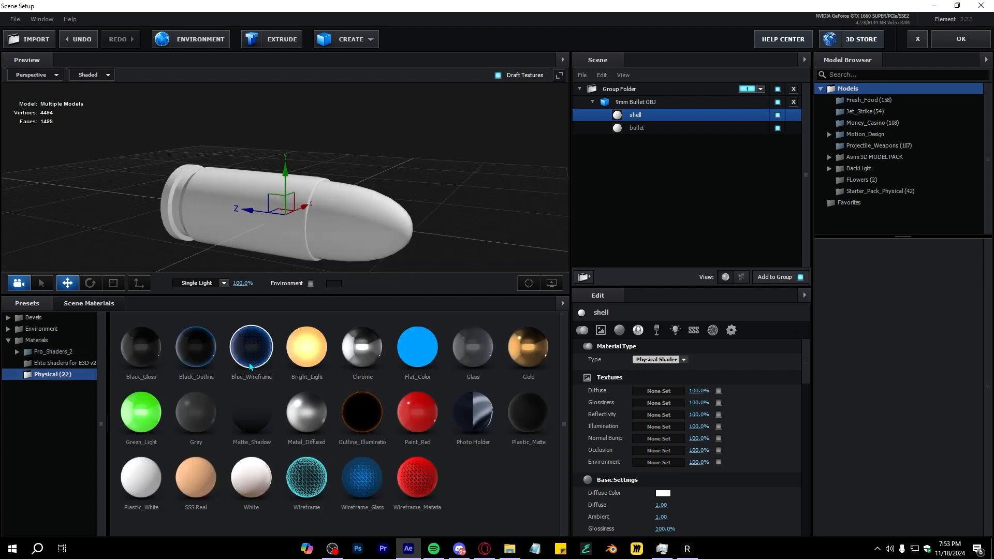
drag(527, 347, 635, 101)
scroll(497, 115, up, 3)
drag(497, 115, 447, 223)
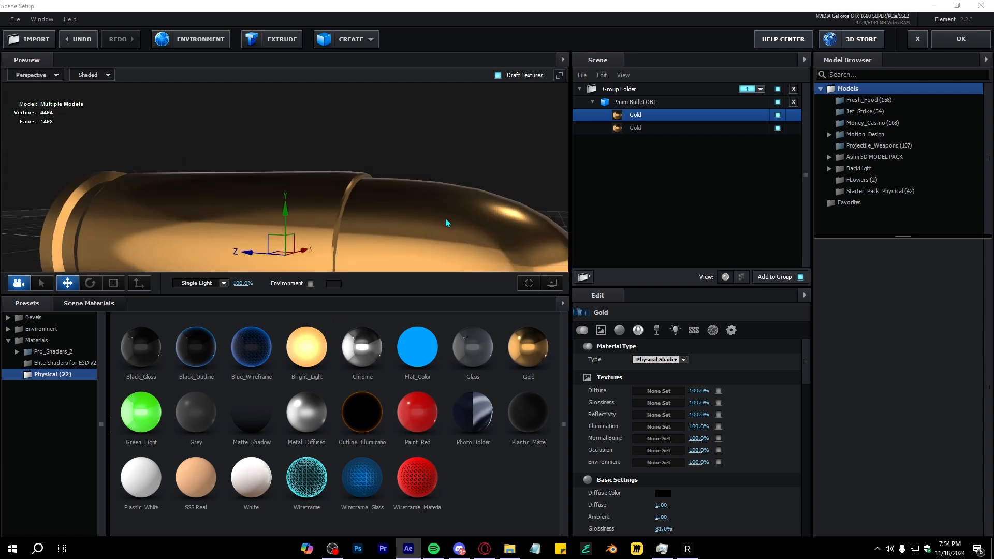
scroll(450, 224, down, 3)
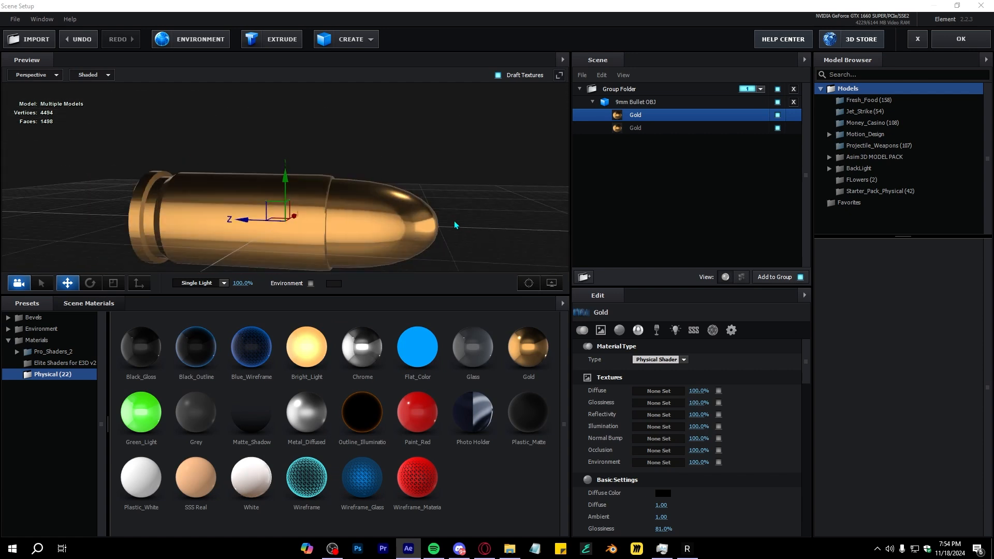
drag(443, 238, 443, 215)
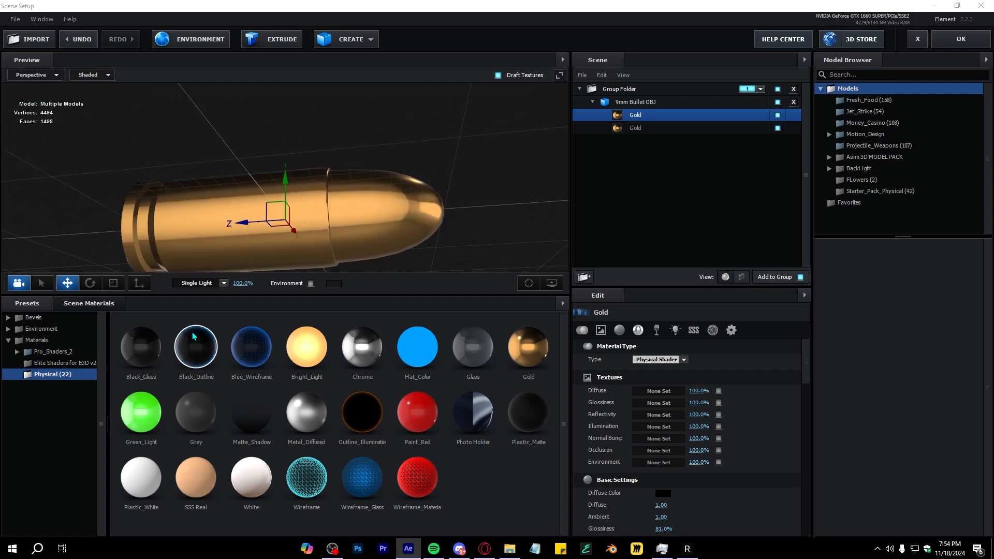
Step: Apply the metal_gold_dark preset from the Pro_Shaders_2 Metal materials to both the shell and the bullet tip
click(24, 353)
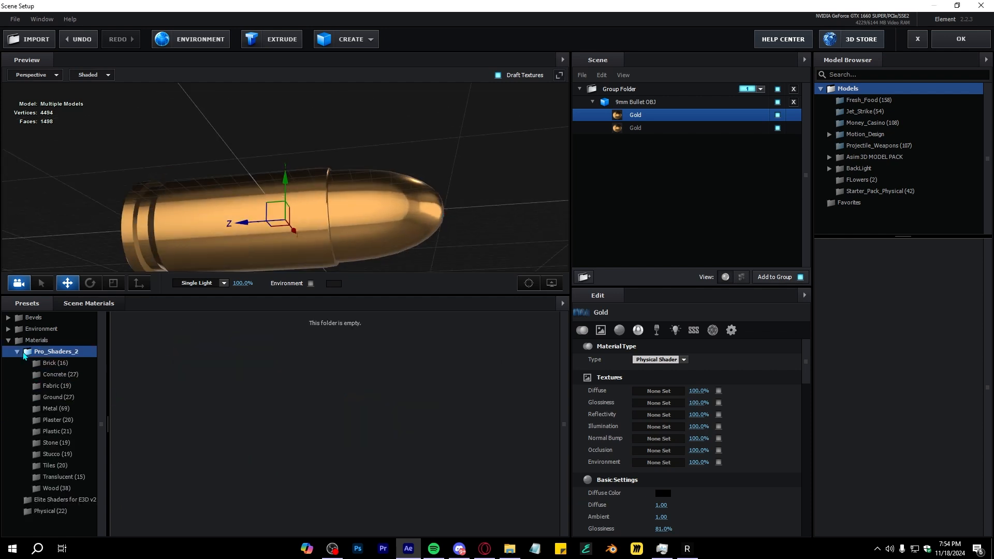
click(40, 411)
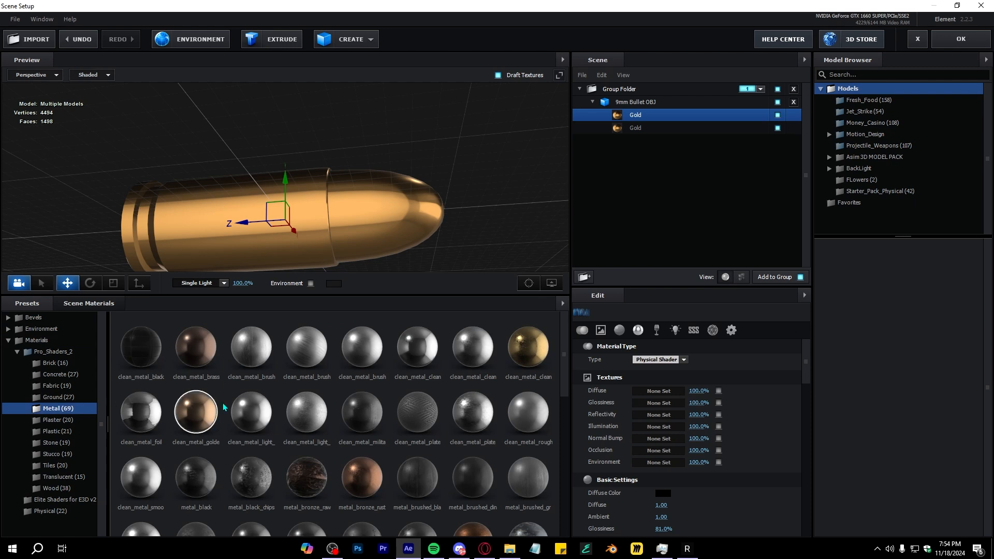
scroll(283, 434, down, 6)
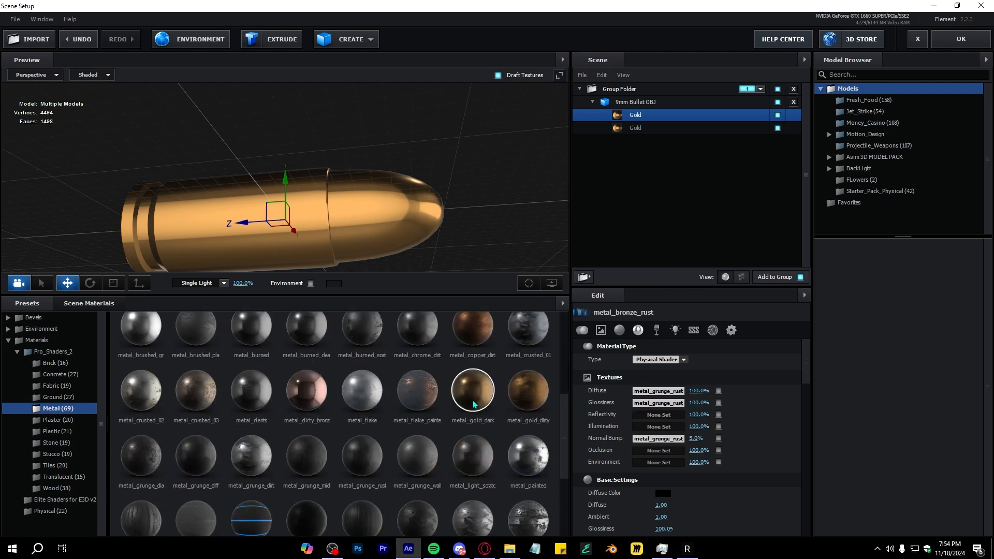
drag(473, 405, 626, 131)
drag(488, 178, 431, 181)
click(80, 306)
click(34, 306)
drag(431, 181, 409, 175)
Step: Set the gold material's glossiness to 100%, its reflectivity color to a stronger orange and the reflectivity intensity to 81%
scroll(618, 449, down, 4)
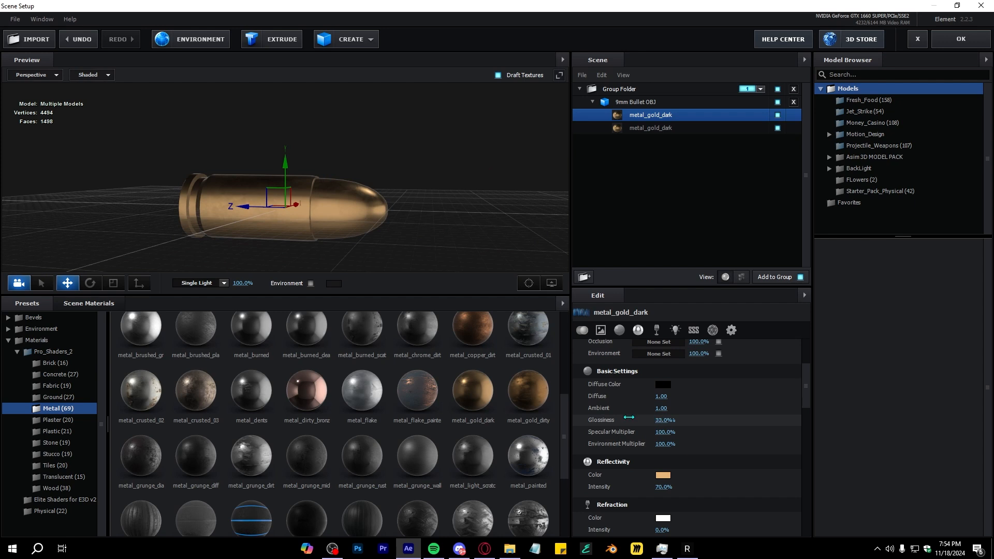
scroll(653, 427, down, 2)
drag(672, 424, 690, 425)
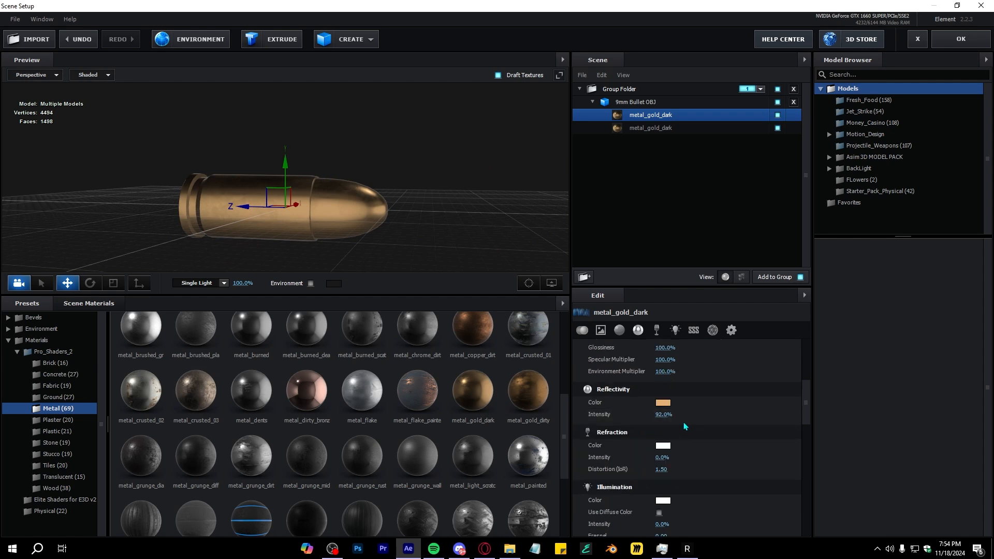
click(662, 402)
click(649, 372)
click(741, 475)
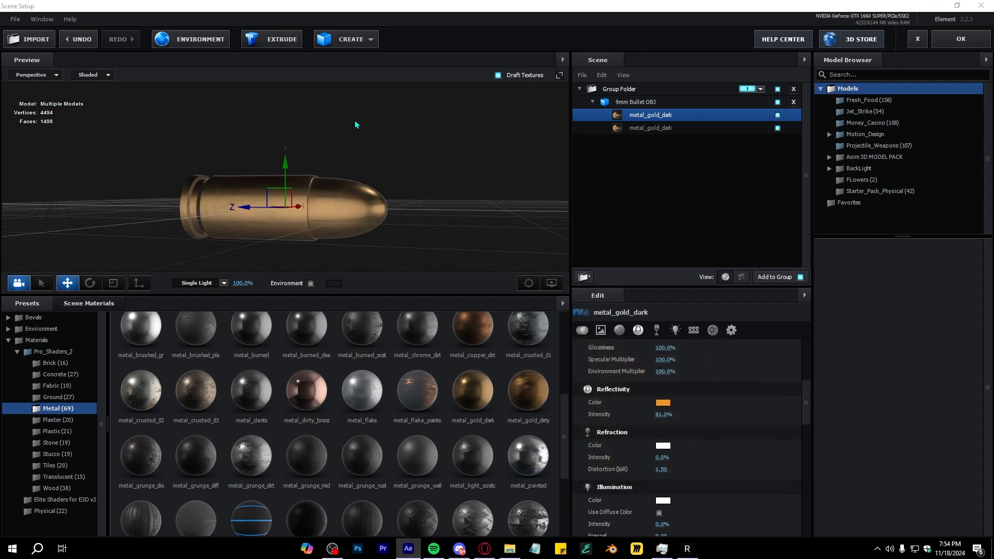
drag(356, 125, 337, 155)
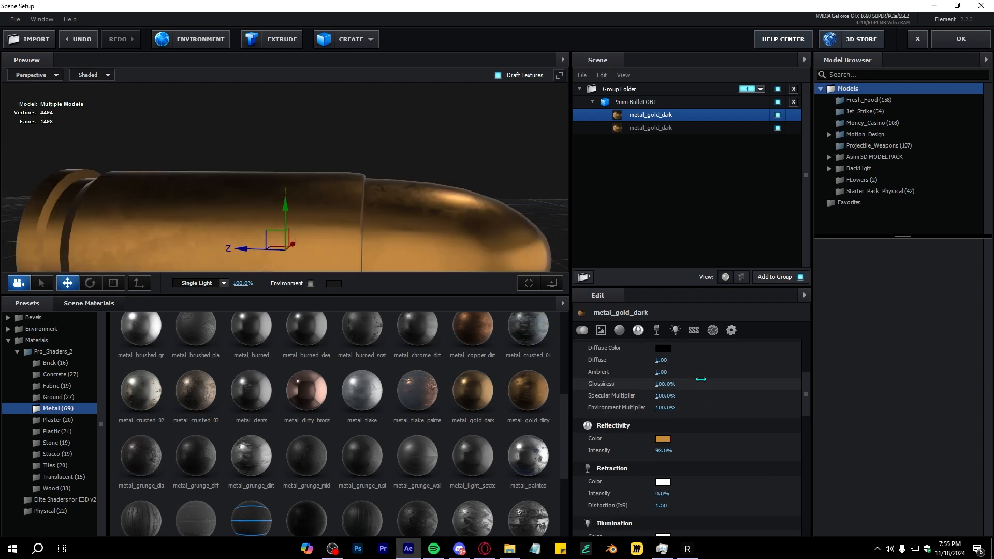
Step: Fine-tune the material to 100% glossiness and 80% reflectivity intensity, check the bullet all around and accept the scene setup
drag(701, 380, 694, 379)
scroll(429, 181, down, 5)
drag(407, 177, 382, 182)
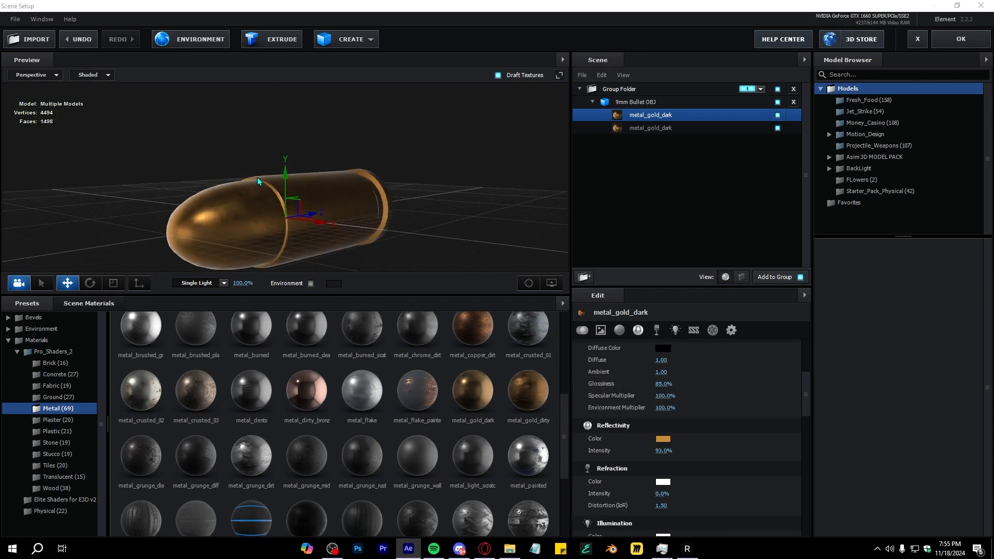
scroll(403, 195, down, 5)
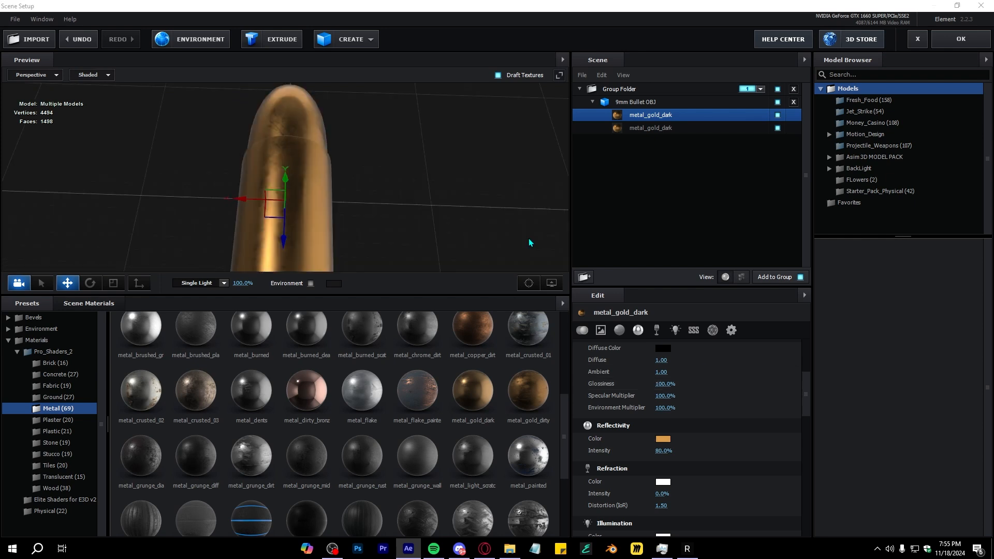
drag(530, 242, 410, 181)
scroll(410, 182, down, 4)
scroll(410, 182, down, 2)
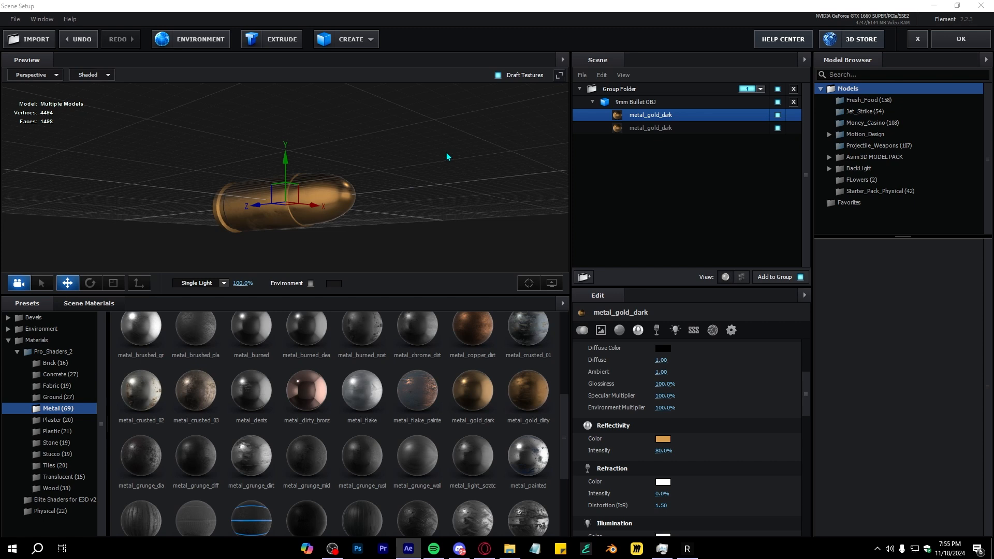
click(950, 38)
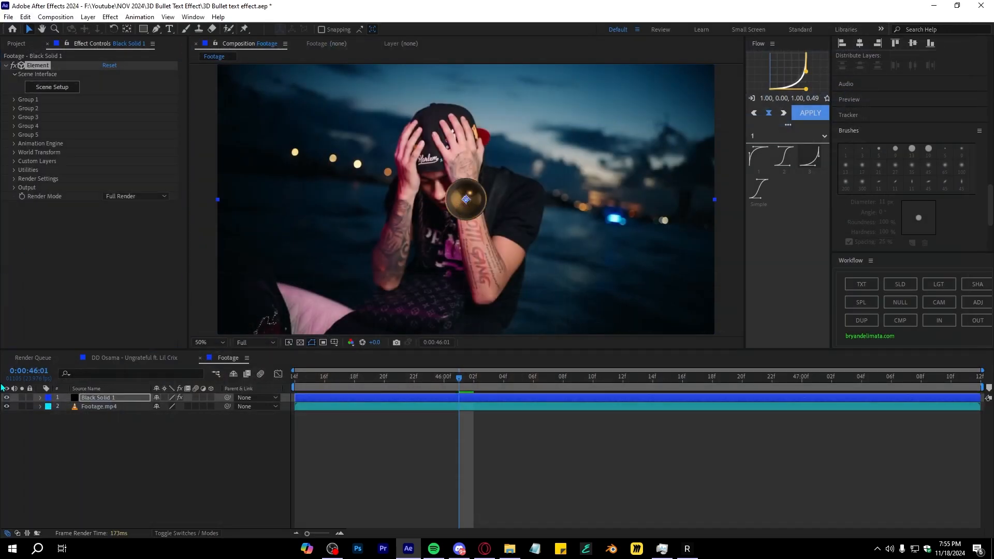
Step: Hide the Black Solid 1 layer and add a text layer reading "TEXT HERE" on two lines
click(7, 397)
right_click(462, 440)
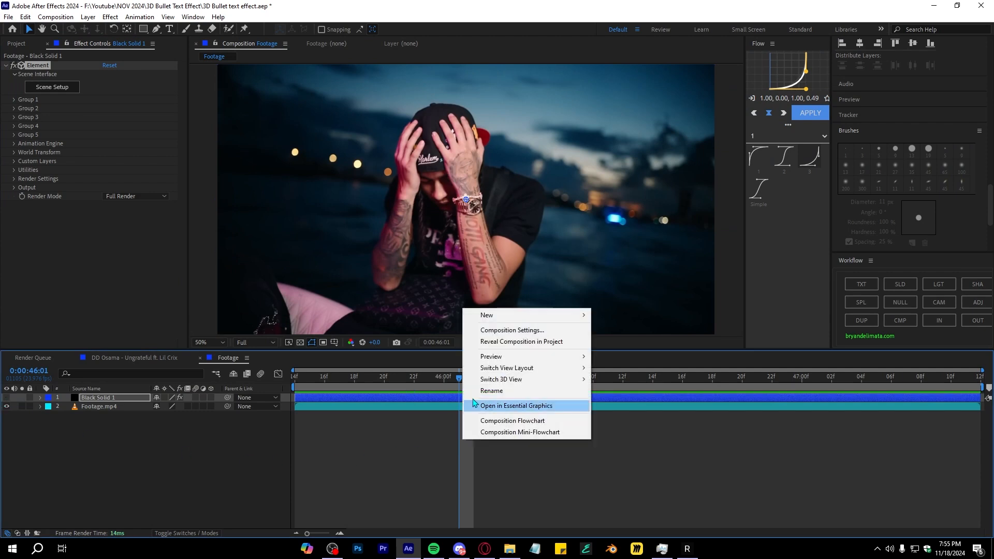
click(157, 471)
key(Tab)
right_click(203, 436)
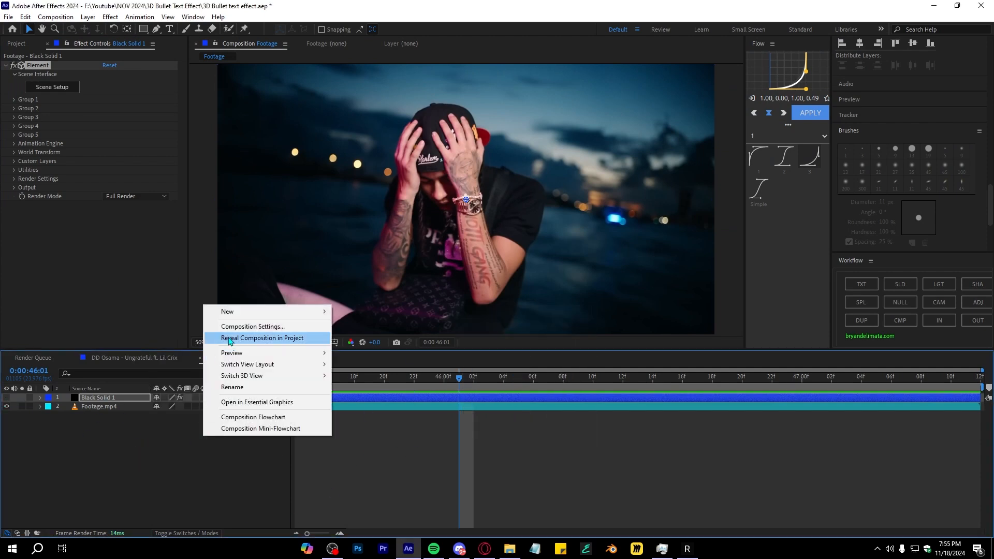
click(254, 312)
click(361, 328)
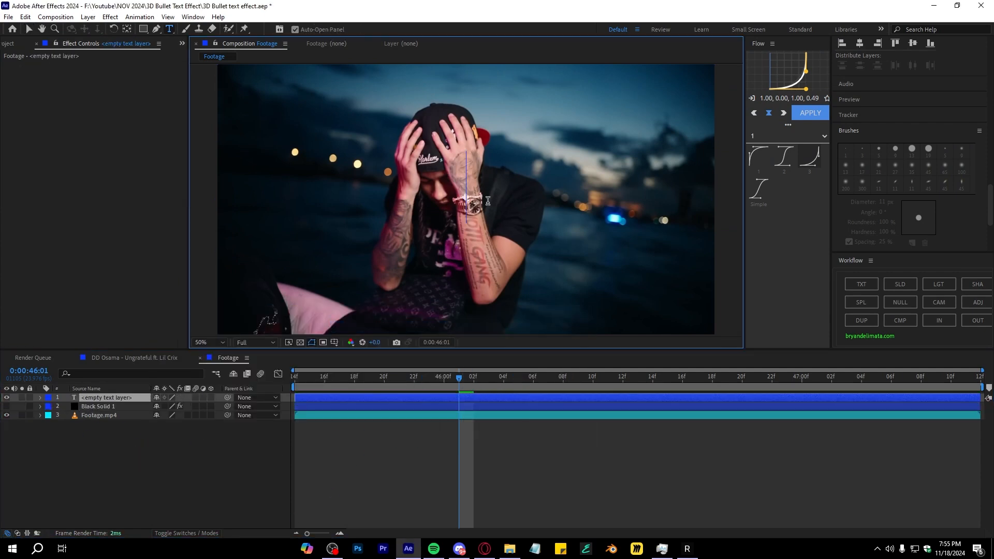
text(TEXT)
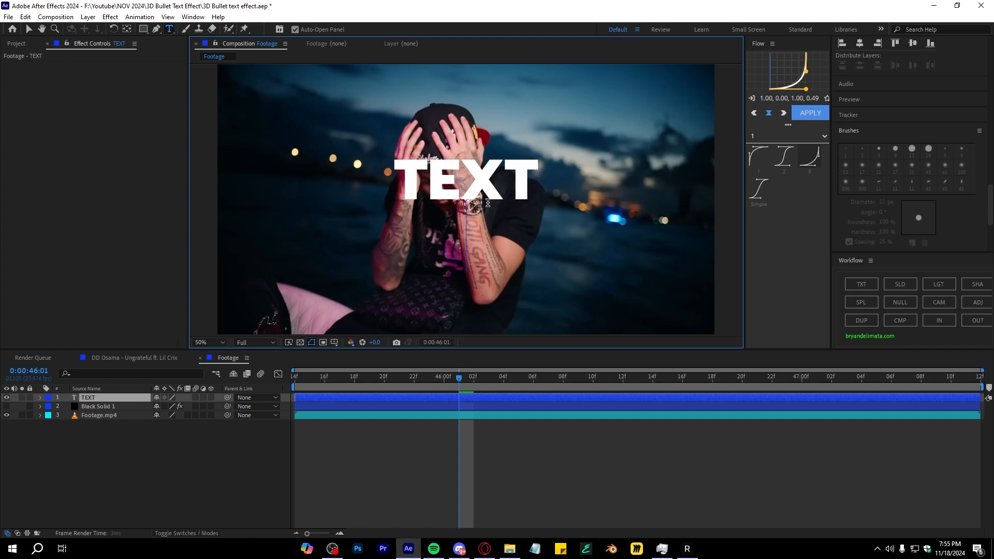
key(Return)
text(HERE)
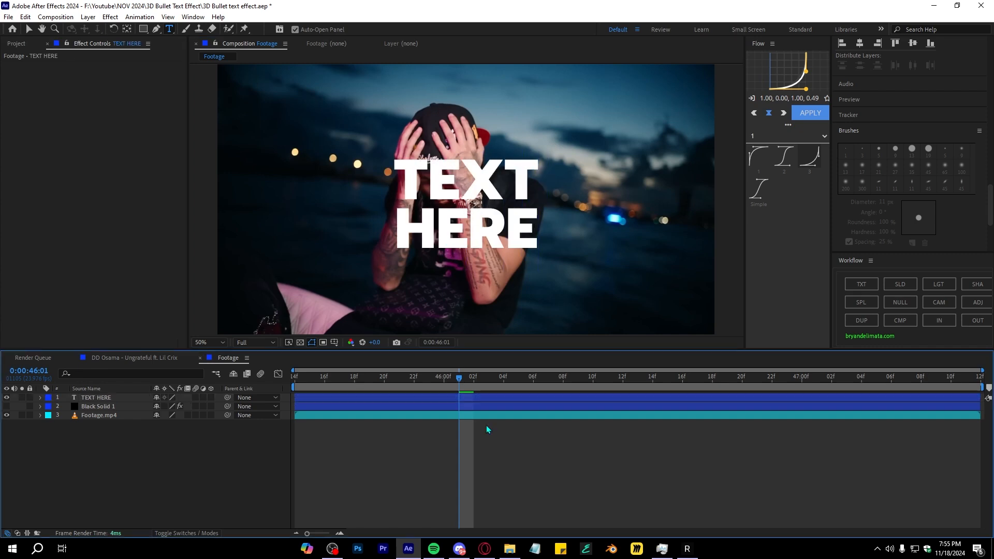
Step: Select the TEXT HERE layer and move the text slightly to the right in the composition
click(458, 397)
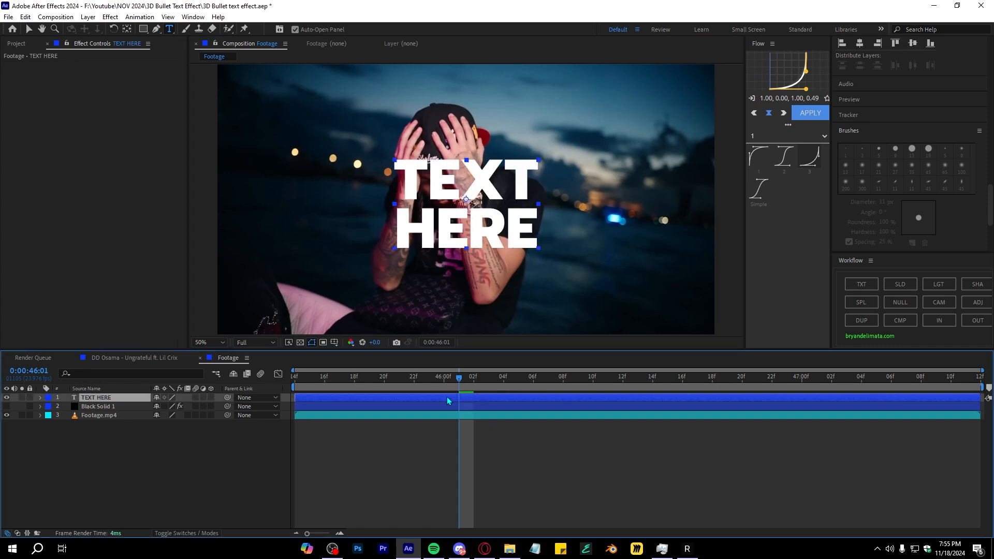
key(v)
drag(509, 242, 524, 242)
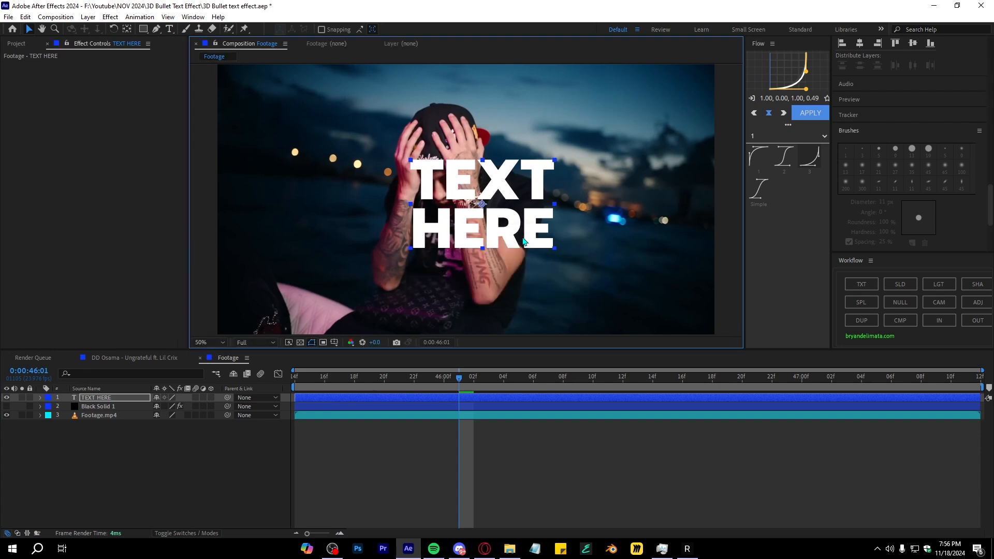
Step: Hide the TEXT HERE layer, show Black Solid 1 again and select it to access its Element effect settings
click(7, 398)
click(7, 406)
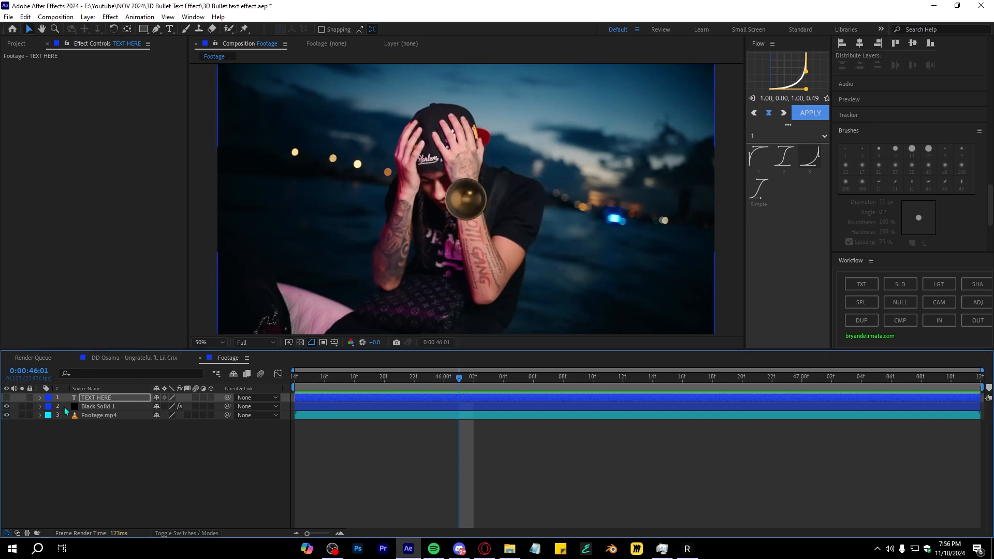
click(59, 407)
click(44, 90)
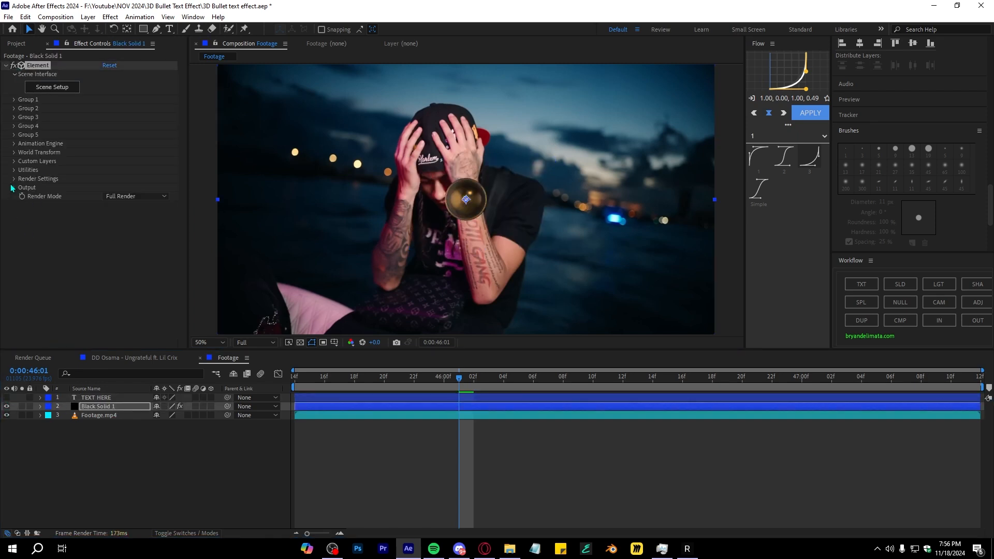
Step: Assign the TEXT HERE layer as Path Layer 1 in the Element effect's custom text and masks
click(14, 162)
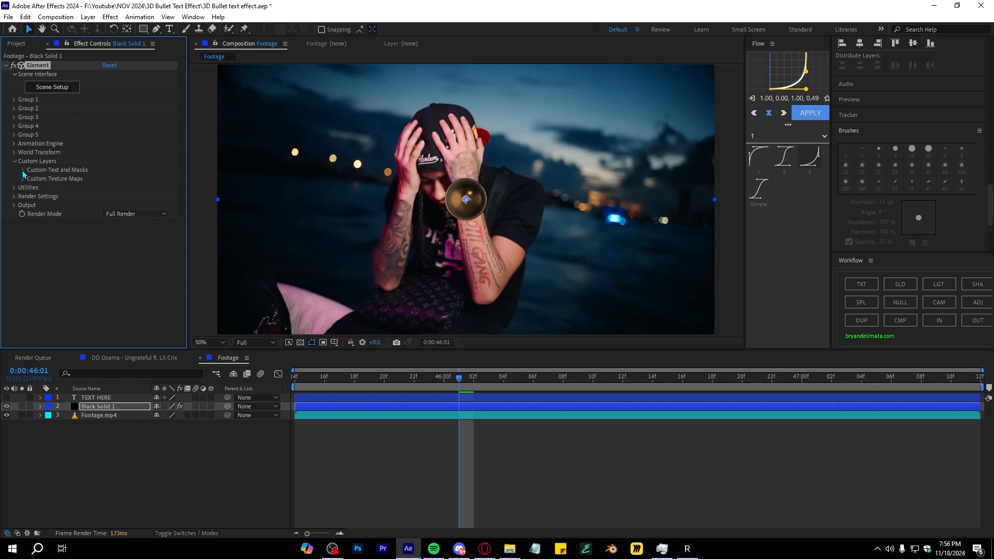
click(23, 170)
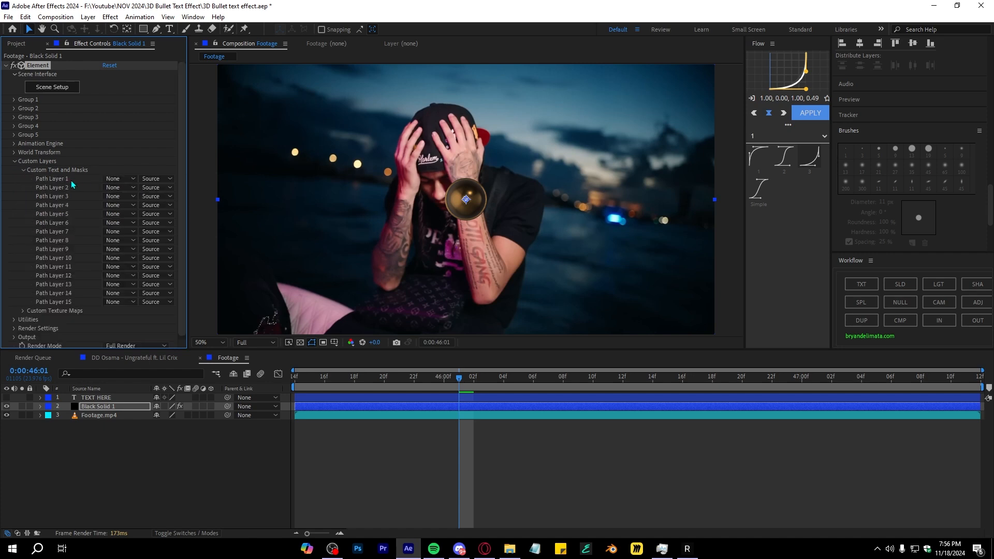
click(119, 179)
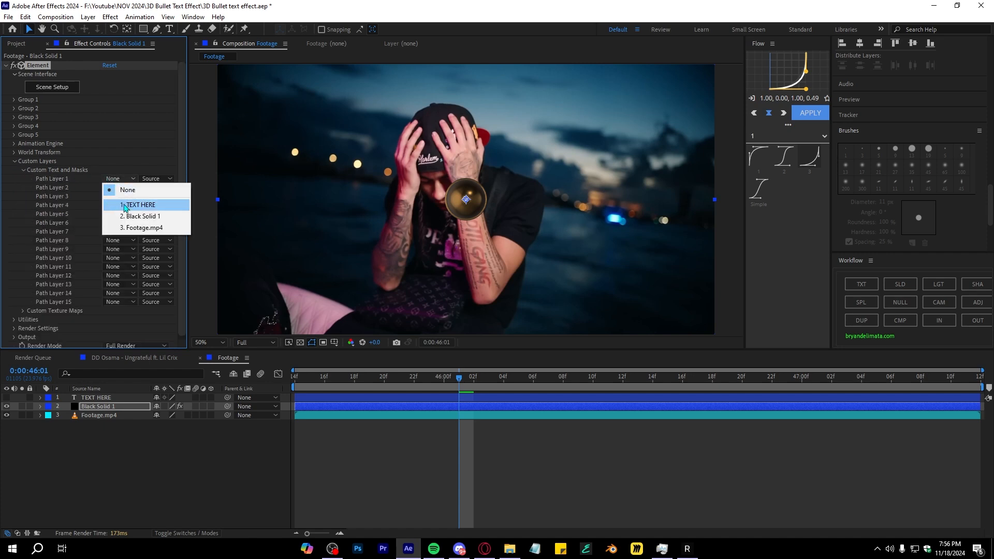
click(125, 205)
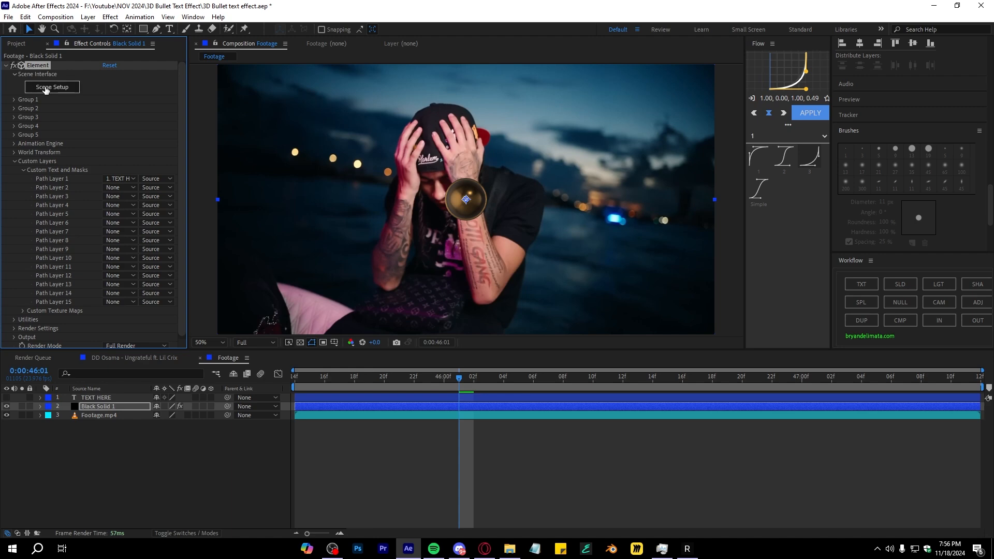
Step: In the Element scene setup, extrude the custom text path and apply the metal_gold_dark material to the 3D text
click(52, 87)
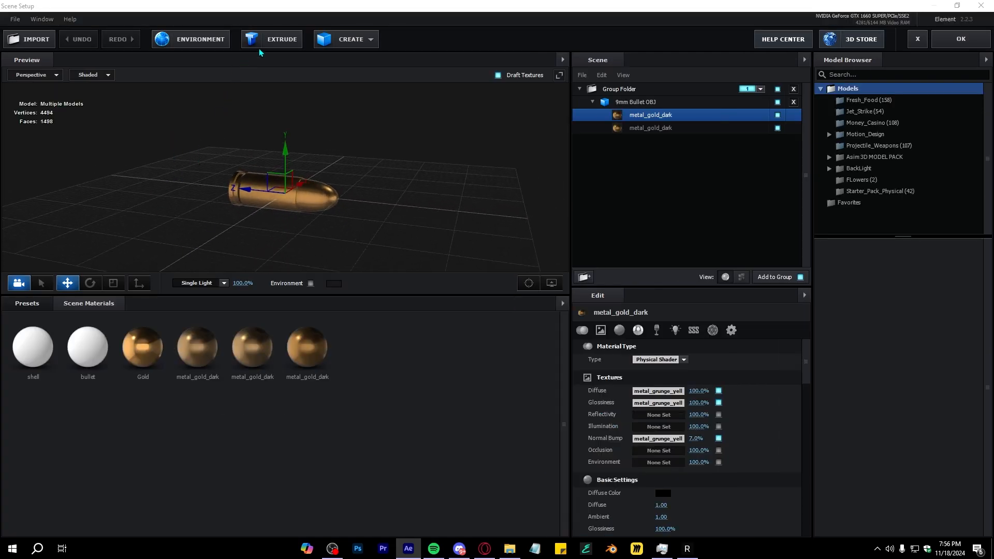
click(274, 41)
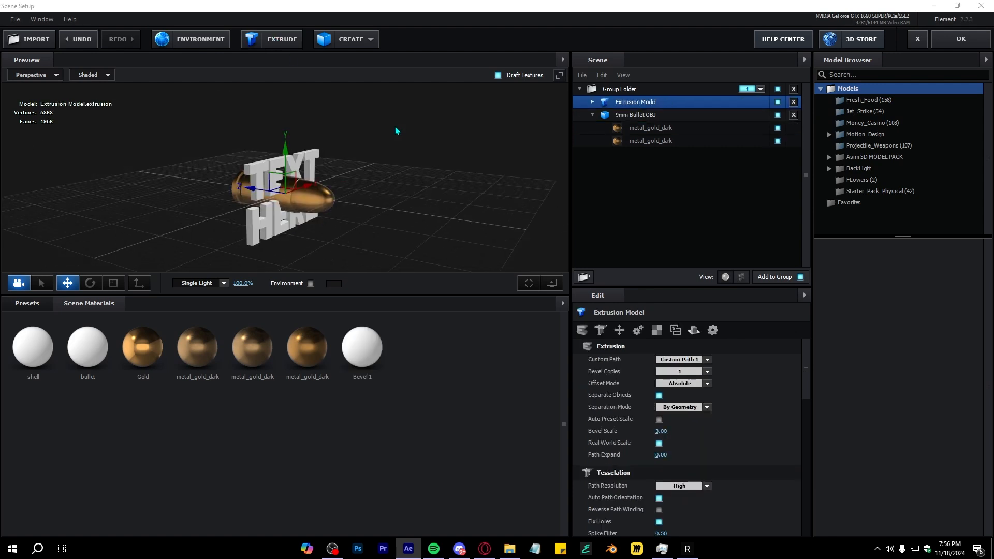
mouse_move(293, 159)
mouse_down()
mouse_move(291, 133)
mouse_move(328, 155)
mouse_move(326, 130)
mouse_move(311, 160)
mouse_up()
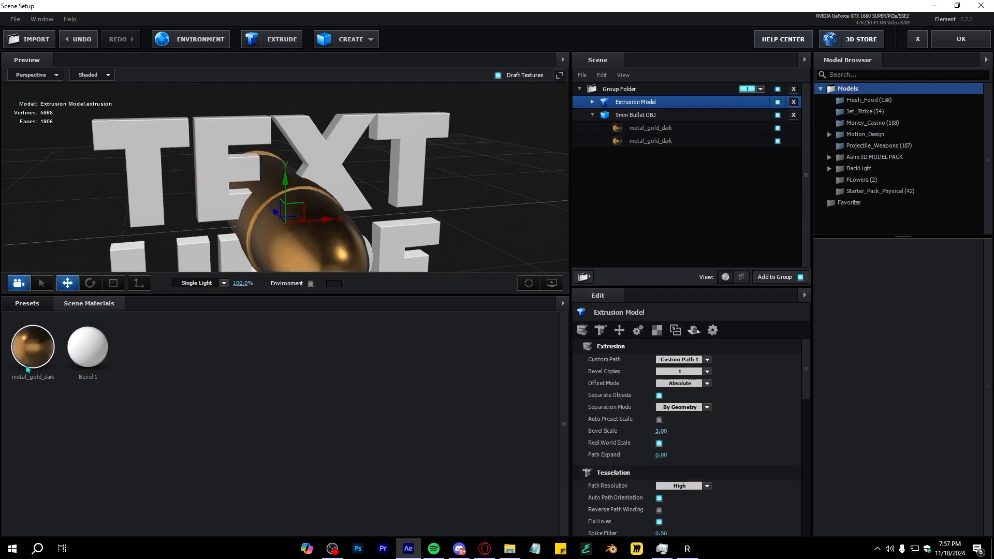
drag(28, 369, 385, 150)
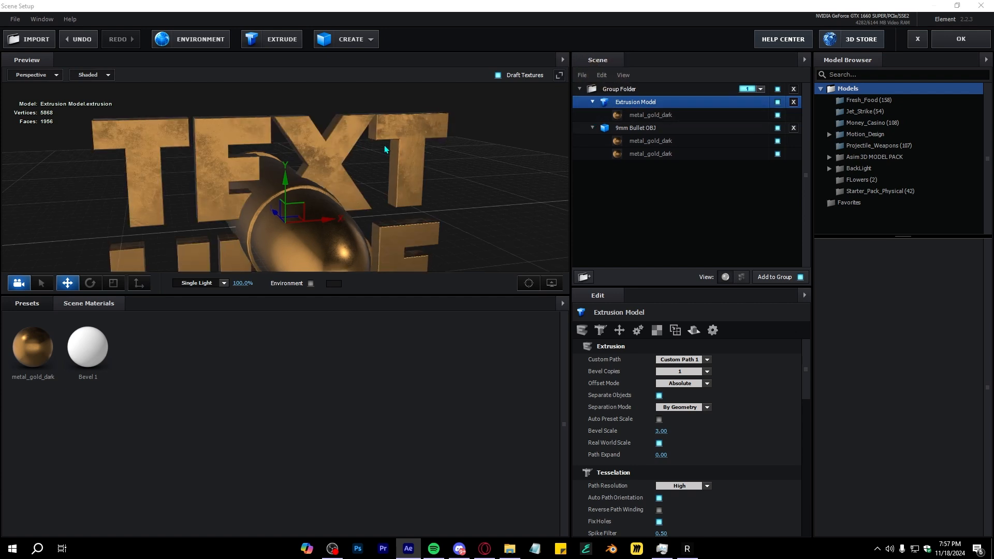
Step: Rotate the extruded text to align with the bullet's length by setting its Y orientation to -90°
scroll(385, 149, down, 10)
scroll(671, 419, down, 3)
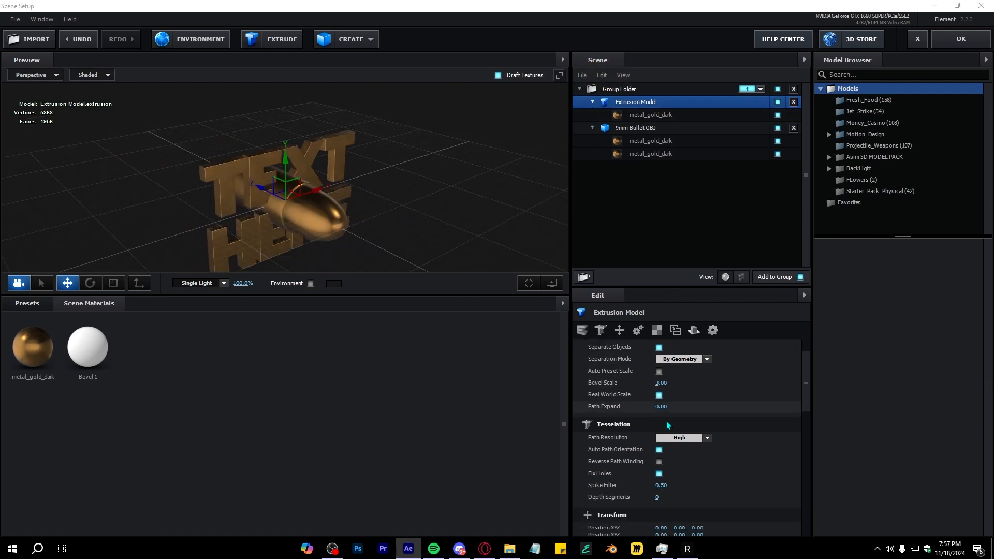
scroll(670, 419, down, 7)
drag(681, 360, 600, 372)
scroll(652, 362, up, 9)
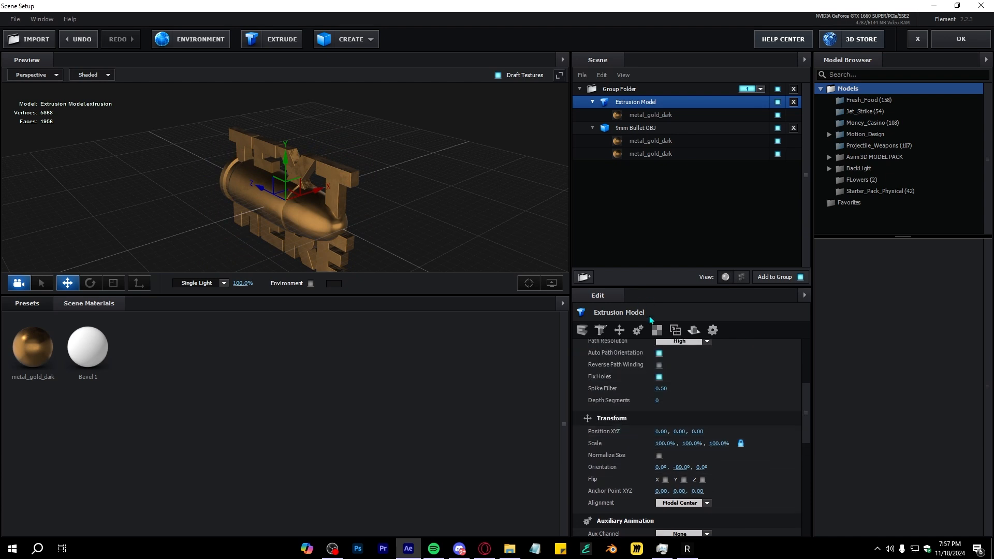
scroll(665, 373, down, 3)
click(683, 432)
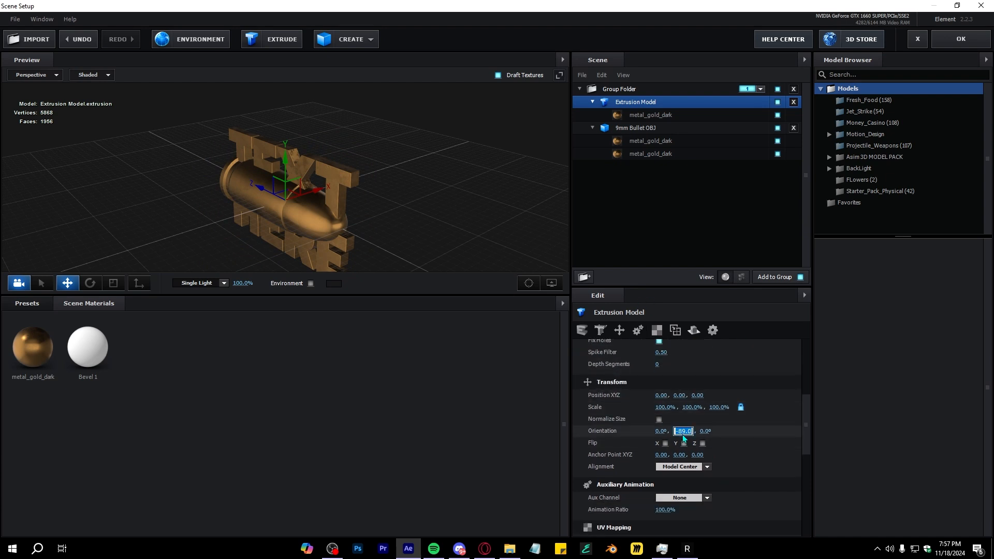
text(-90)
key(Return)
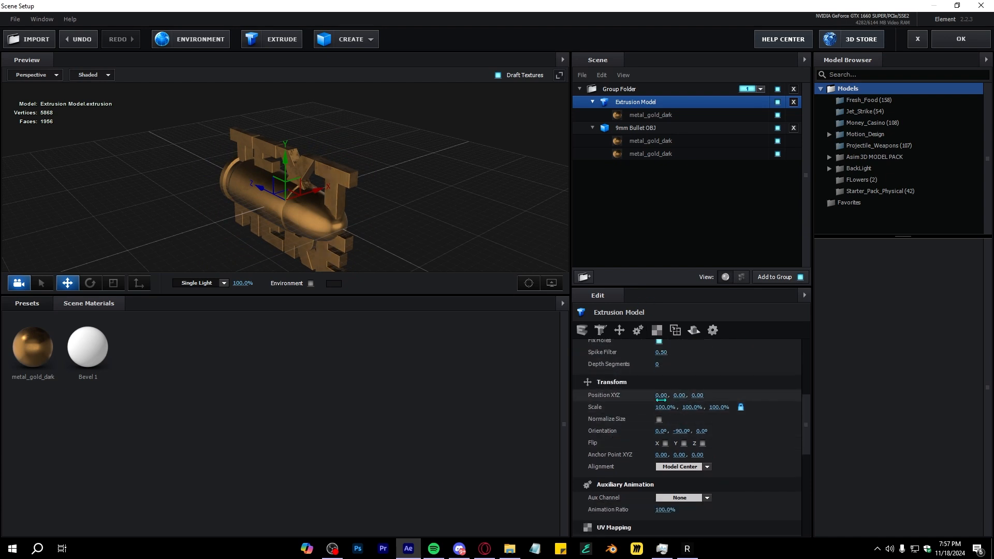
Step: Scale the extruded text to 45% and move it against the bullet's side at position -0.33, 0.00, 0.21
drag(320, 188, 301, 198)
drag(653, 407, 604, 407)
drag(406, 246, 427, 243)
scroll(428, 243, up, 4)
drag(234, 193, 205, 195)
drag(668, 408, 668, 407)
drag(469, 233, 339, 229)
drag(271, 219, 264, 219)
drag(305, 246, 285, 218)
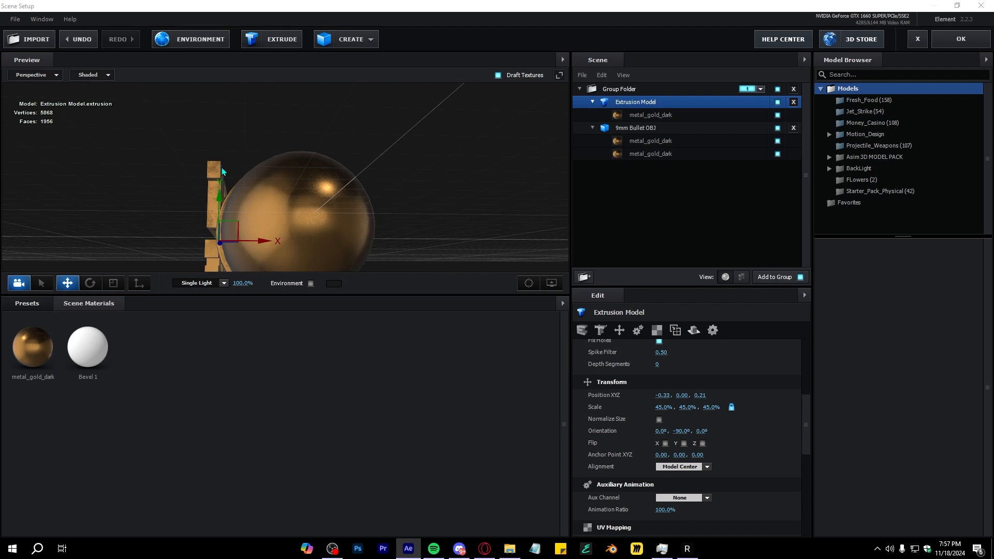
Step: Check the text's placement on the bullet from several angles, accept the scene setup and inspect the result in the composition
drag(217, 185, 382, 155)
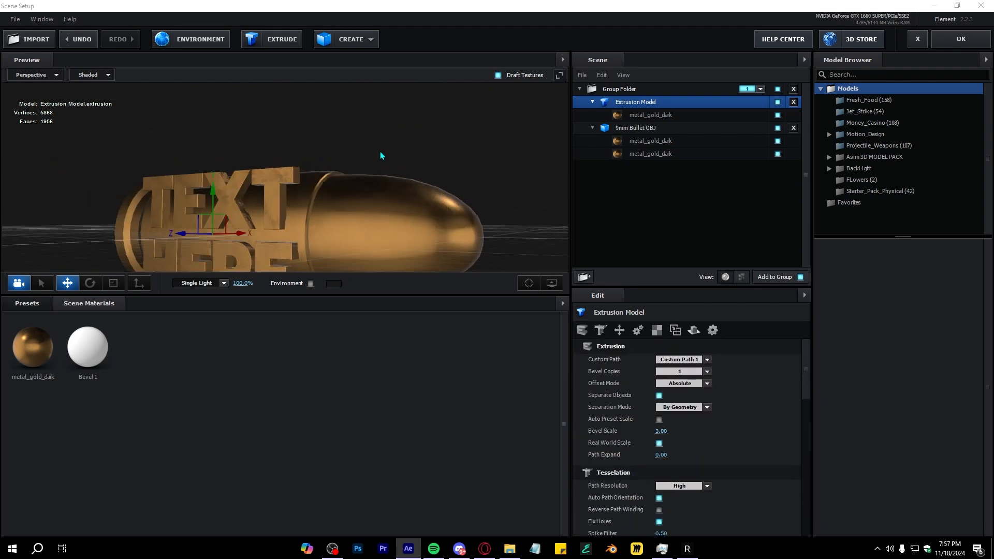
drag(428, 233, 373, 249)
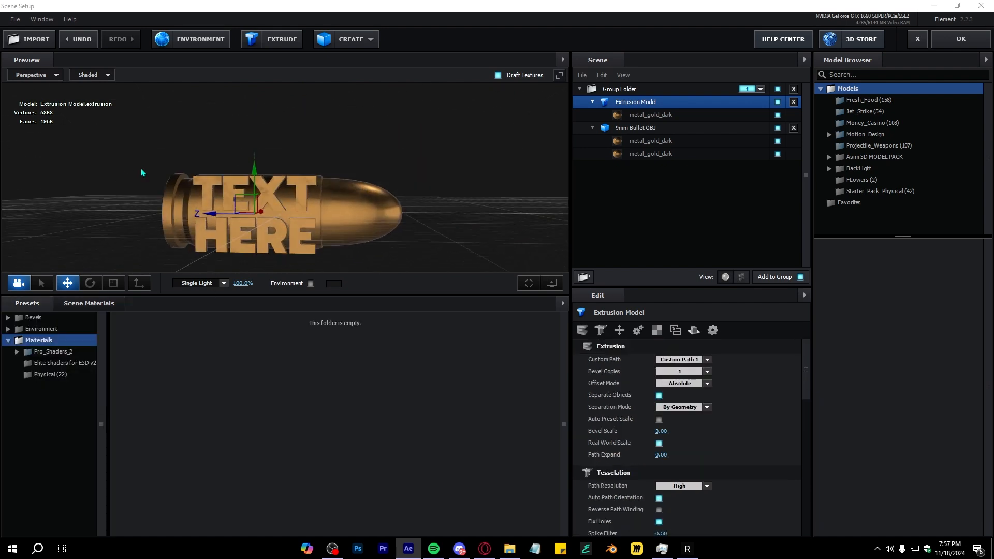
drag(142, 171, 167, 144)
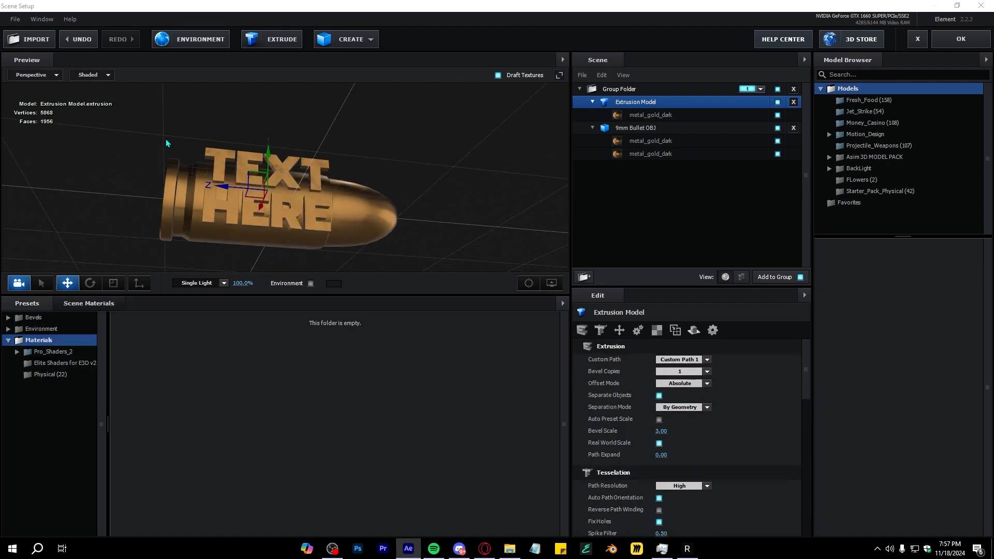
click(953, 46)
key(period)
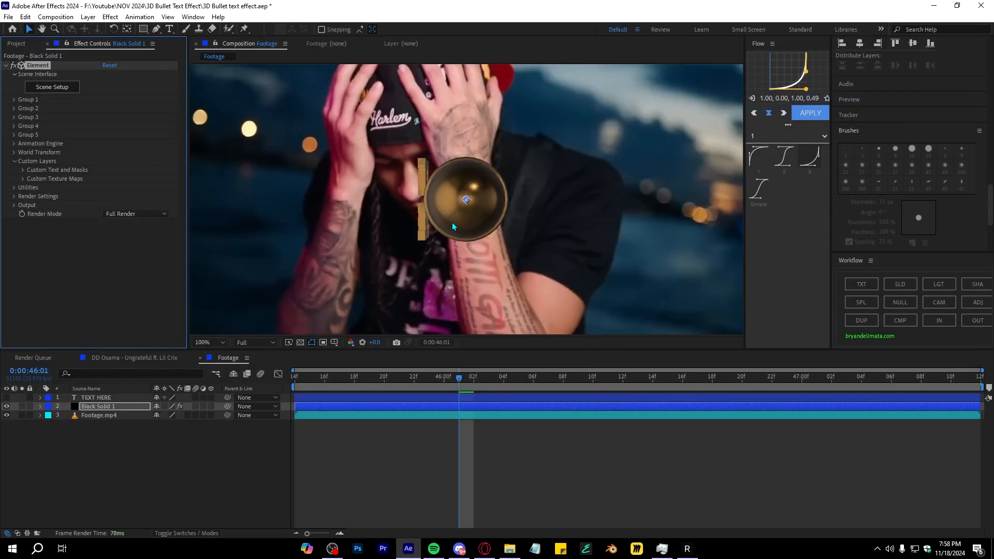
key(comma)
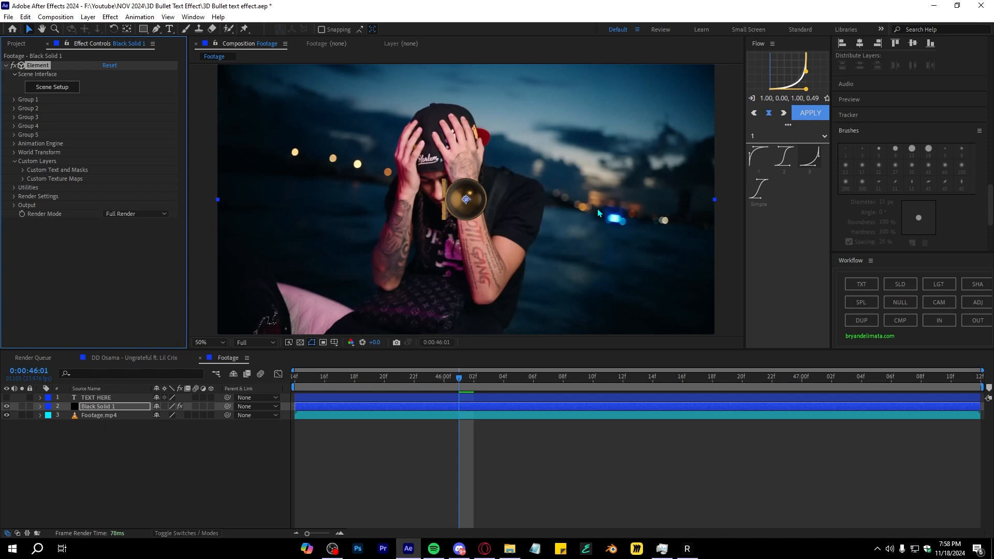
Step: Add a two-node camera layer named Camera 1 to the composition
right_click(157, 477)
mouse_move(209, 352)
click(321, 394)
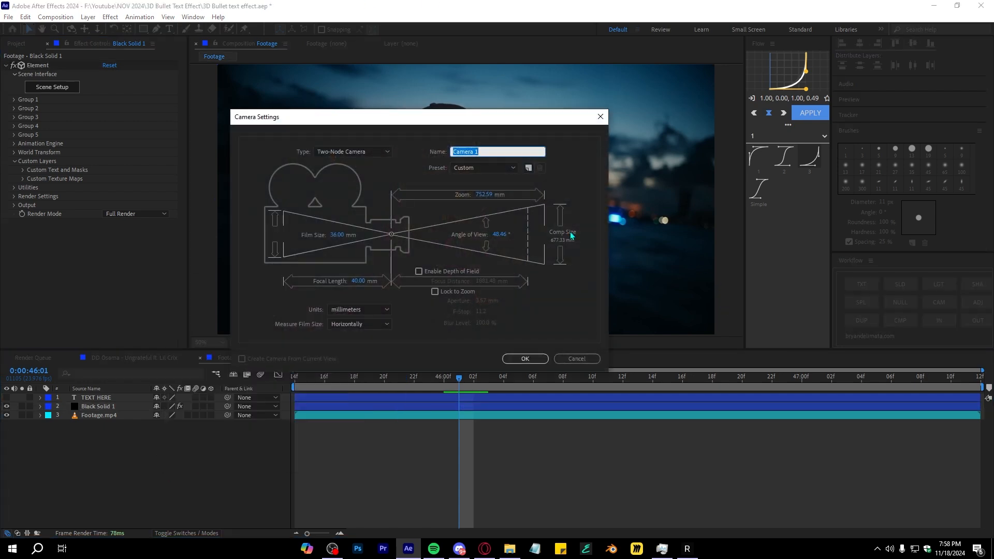
drag(503, 121, 739, 134)
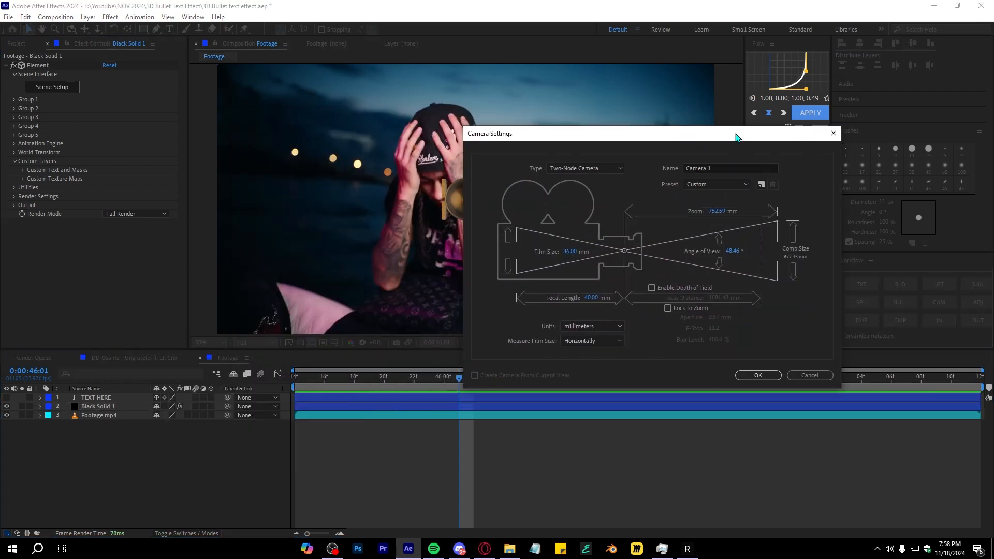
click(719, 181)
click(735, 228)
click(759, 372)
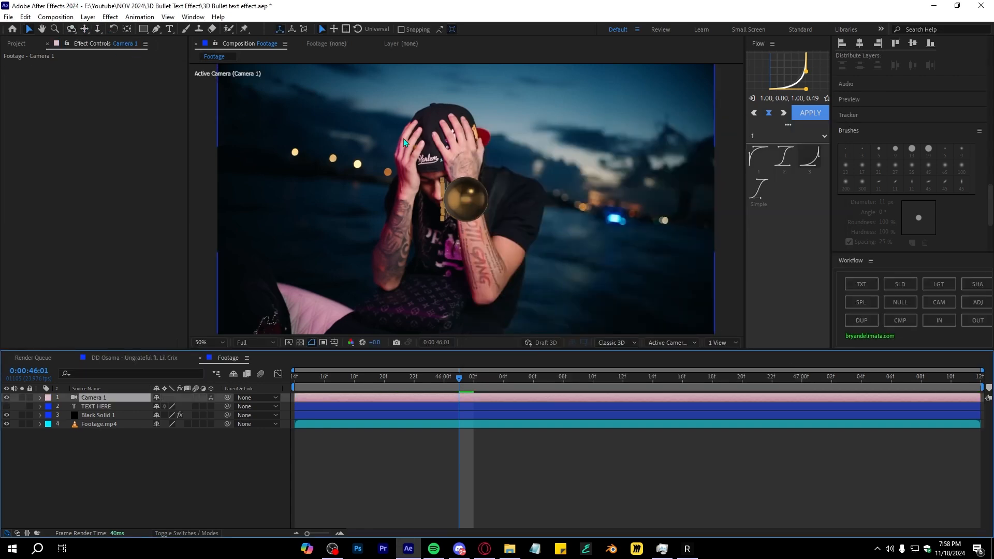
Step: Split the composition viewer into 2 Views, with Custom View 1 beside the active camera
click(724, 66)
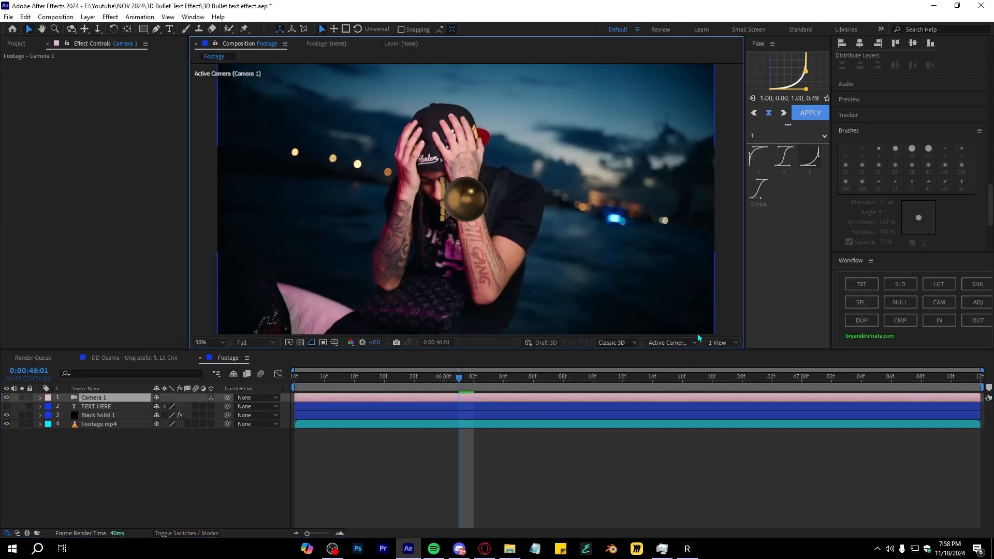
click(719, 342)
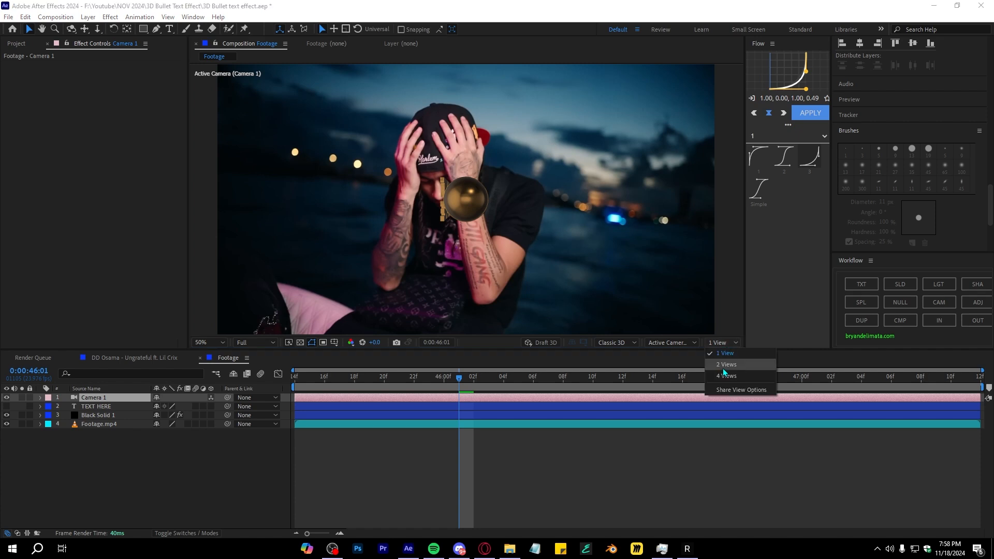
click(725, 371)
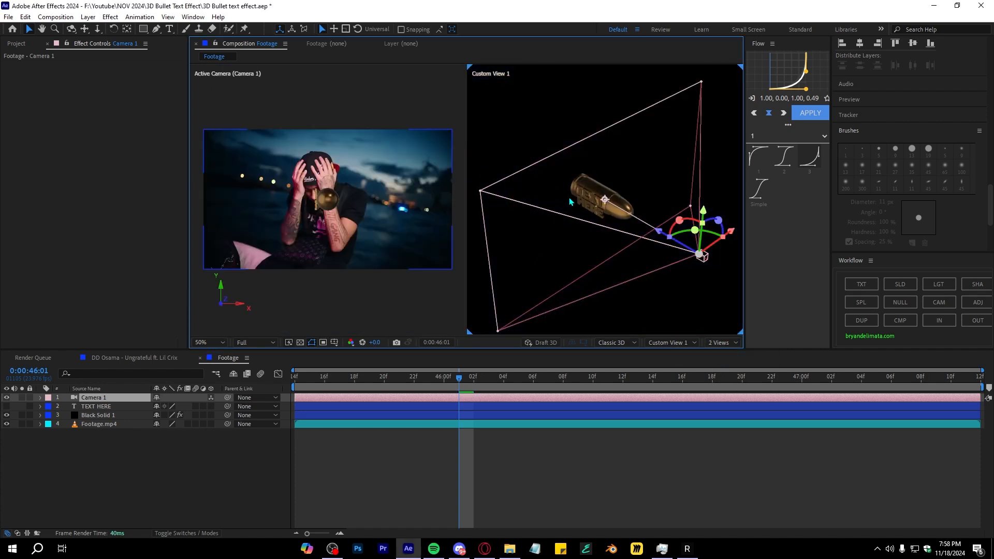
click(666, 343)
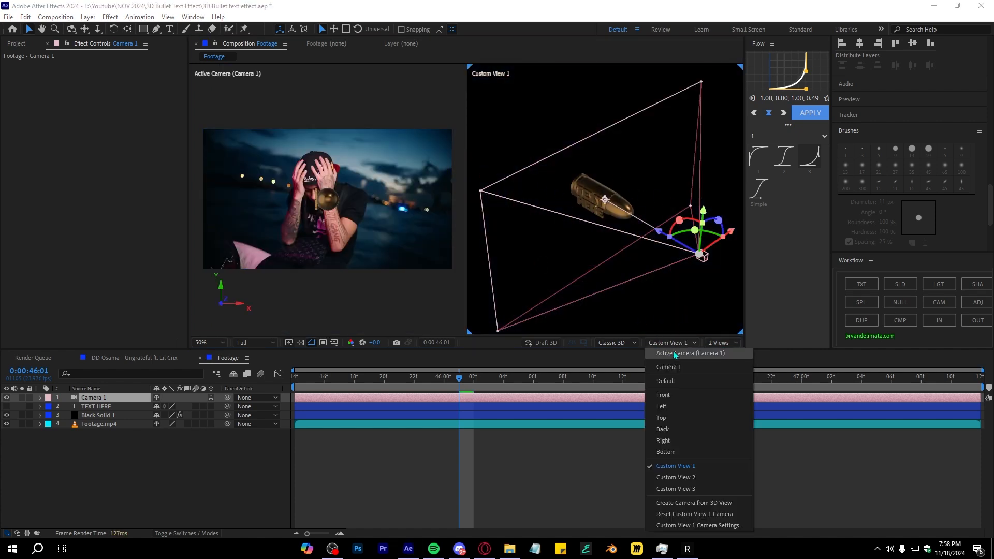
click(675, 353)
click(668, 343)
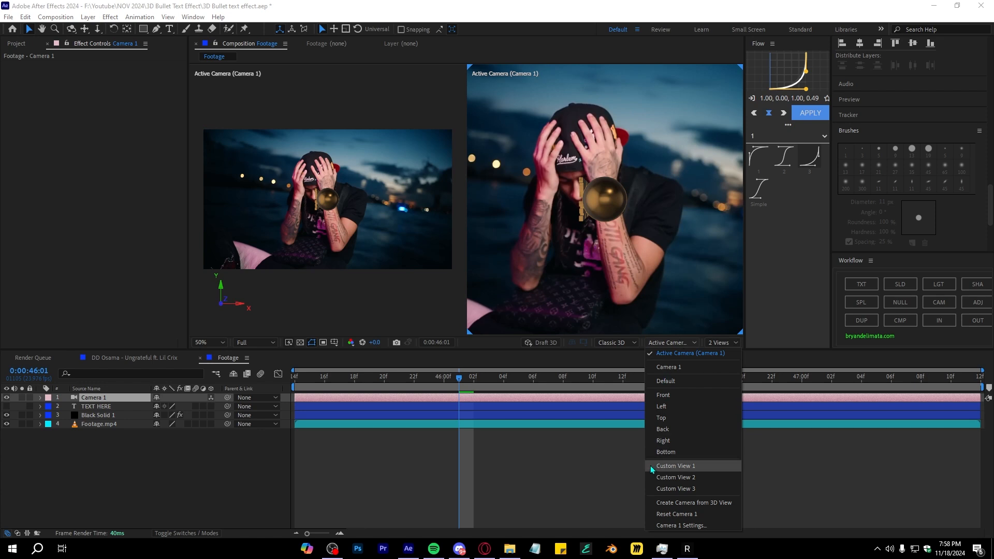
click(675, 467)
Step: Orbit and dolly Custom View 1 to examine the text on the bullet's side up close
key(c)
drag(603, 183, 665, 150)
click(97, 30)
drag(549, 176, 607, 2)
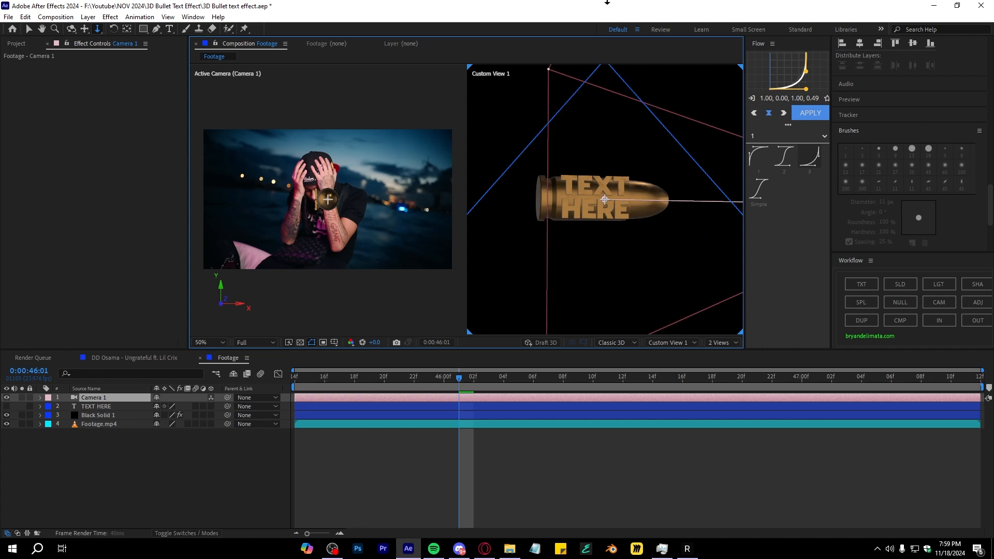
drag(583, 198, 597, 143)
click(71, 30)
drag(523, 185, 481, 215)
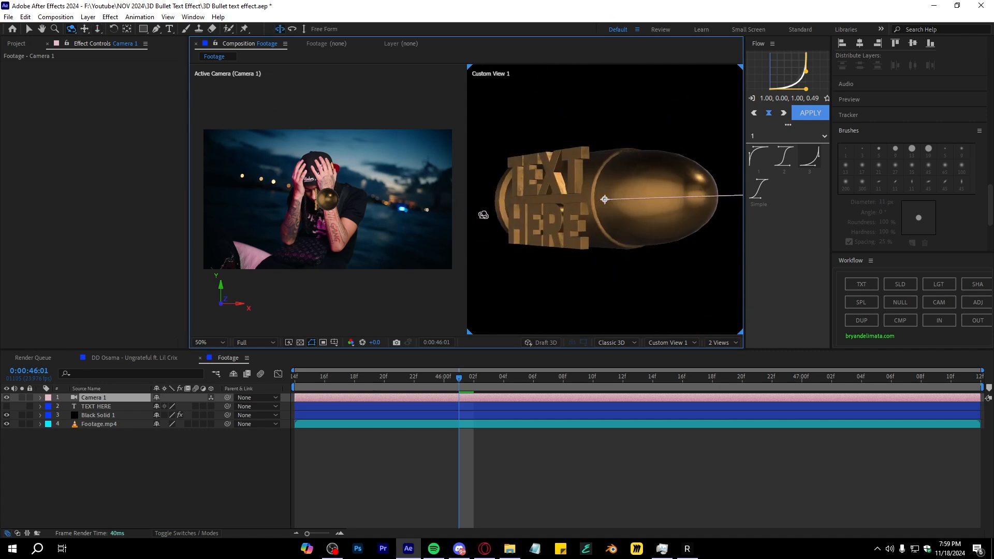
Step: Rename the Black Solid 1 layer to Element
click(104, 415)
key(Return)
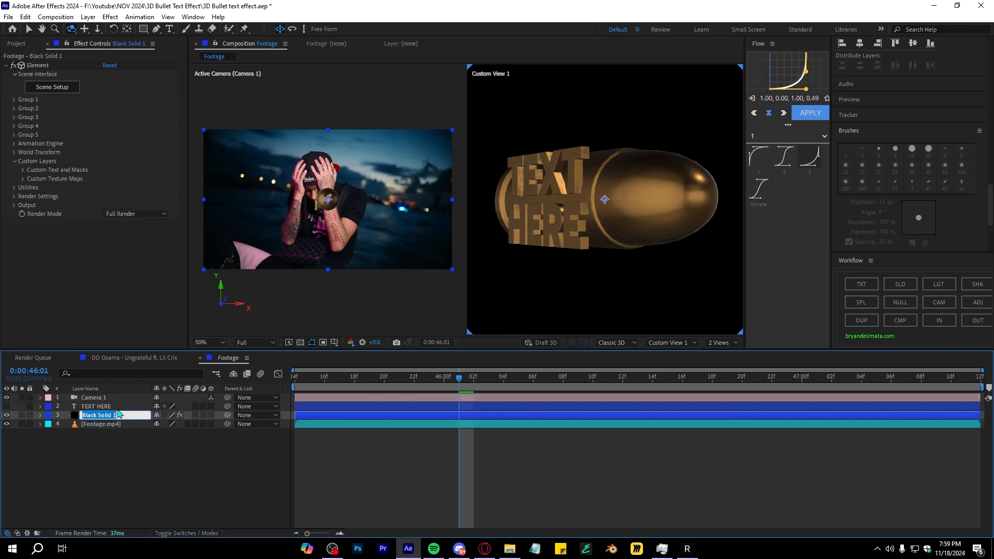
text(Eleme)
key(BackSpace)
text(ment)
key(Return)
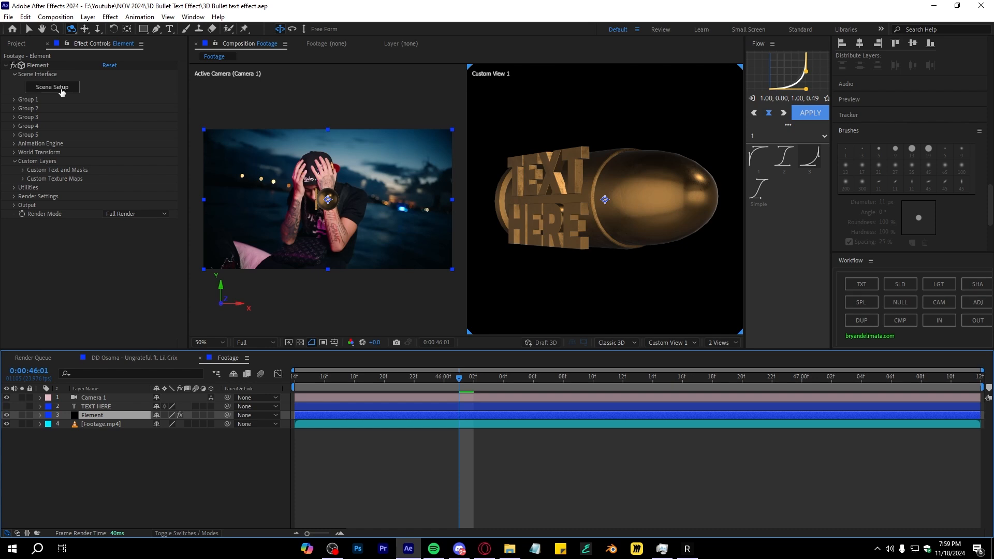
Step: In the scene setup, move the Extrusion Model out of the bullet's group folder, assign it to group 2 and accept
click(61, 91)
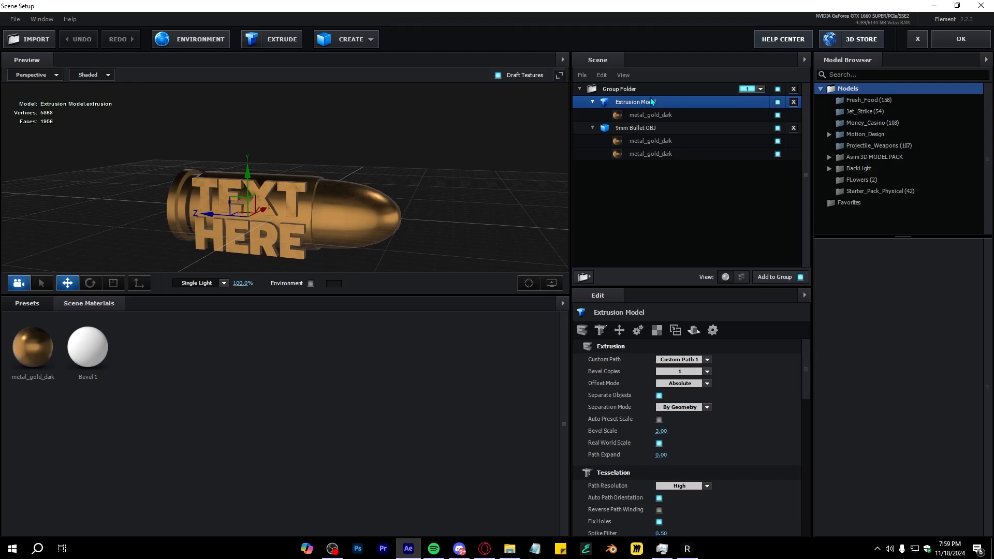
drag(652, 102, 665, 159)
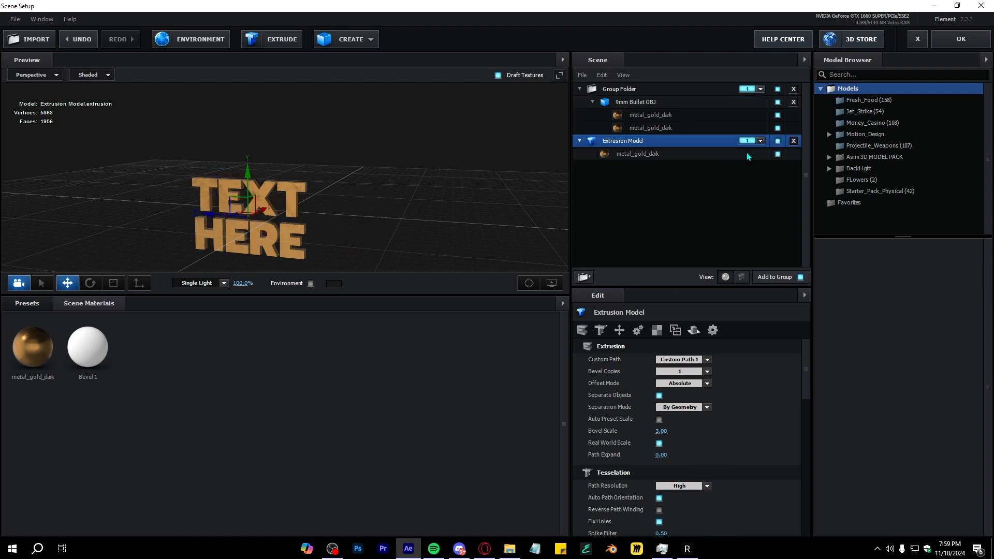
click(760, 141)
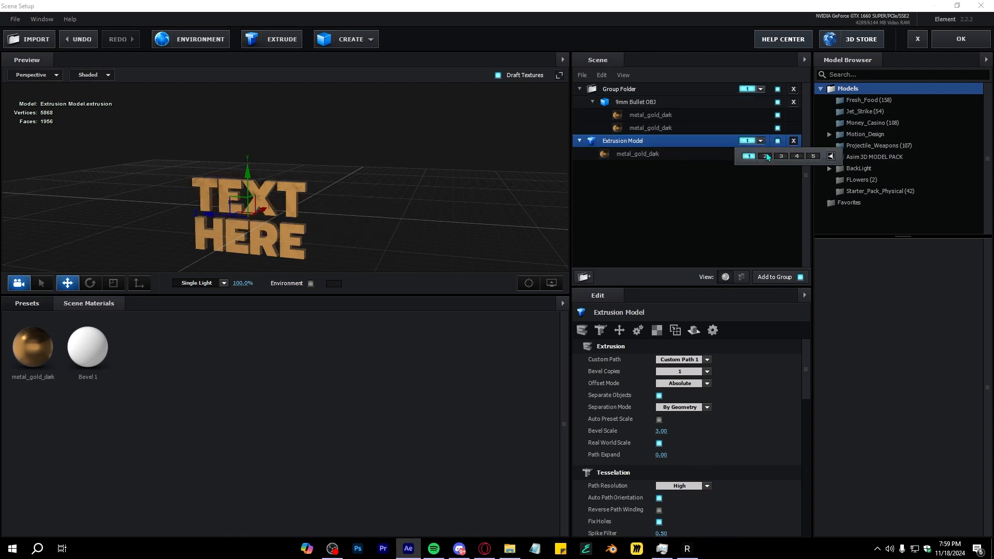
click(765, 155)
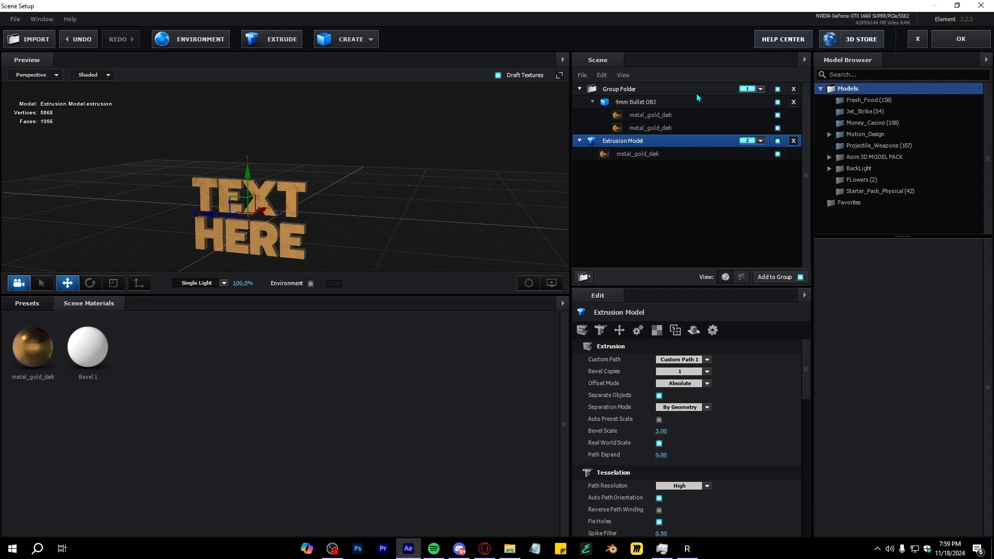
click(951, 41)
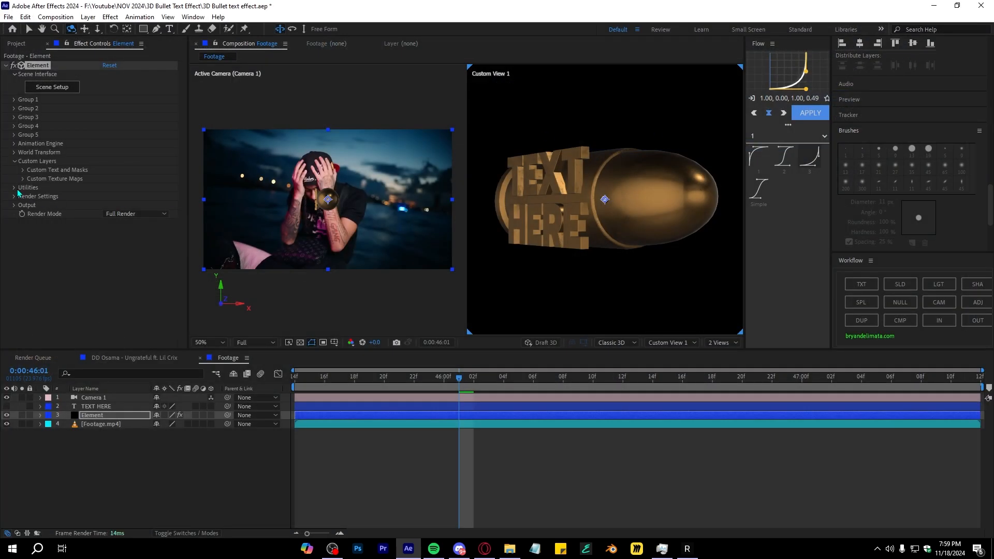
Step: Open the Taper and Bend settings within the Particle Look deform options of Group 2
click(15, 109)
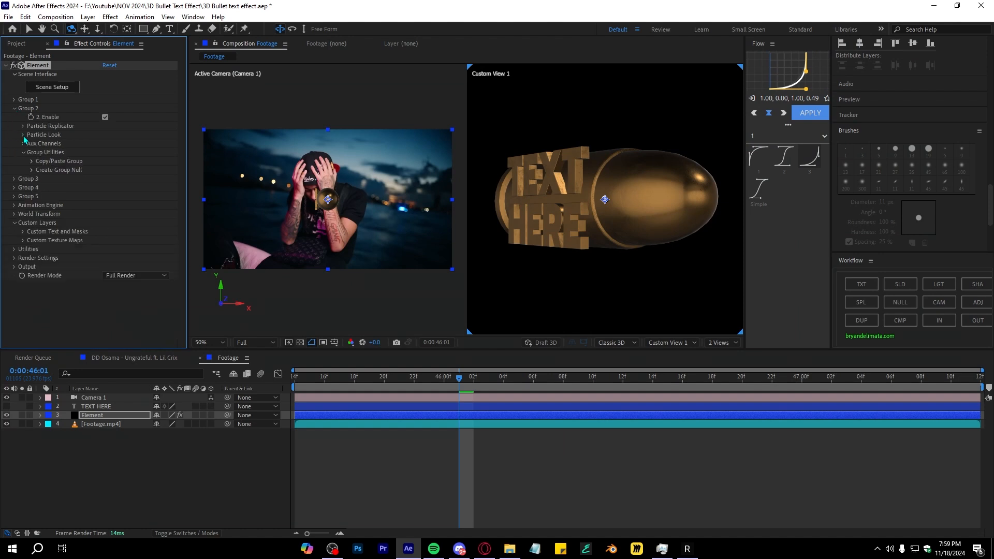
click(23, 135)
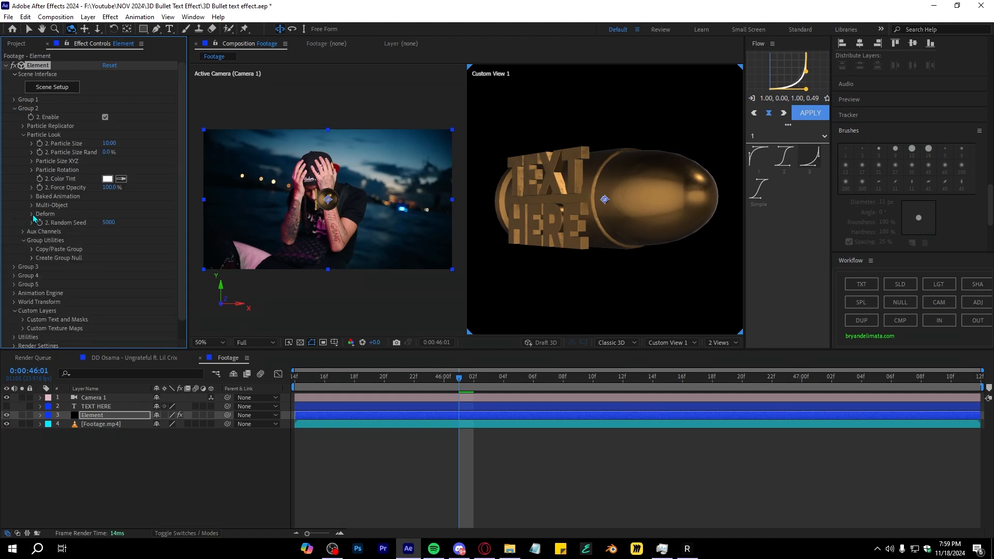
click(32, 214)
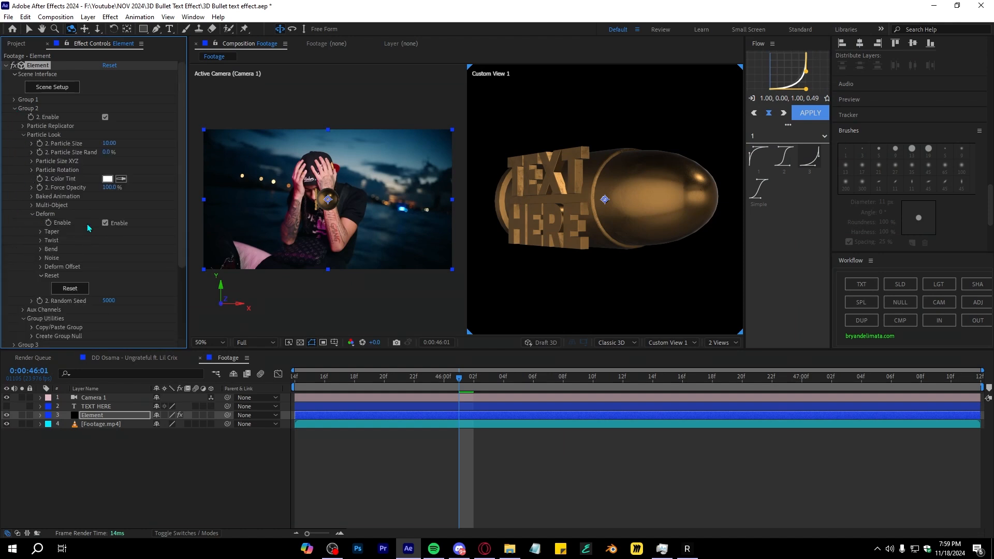
click(40, 232)
click(40, 293)
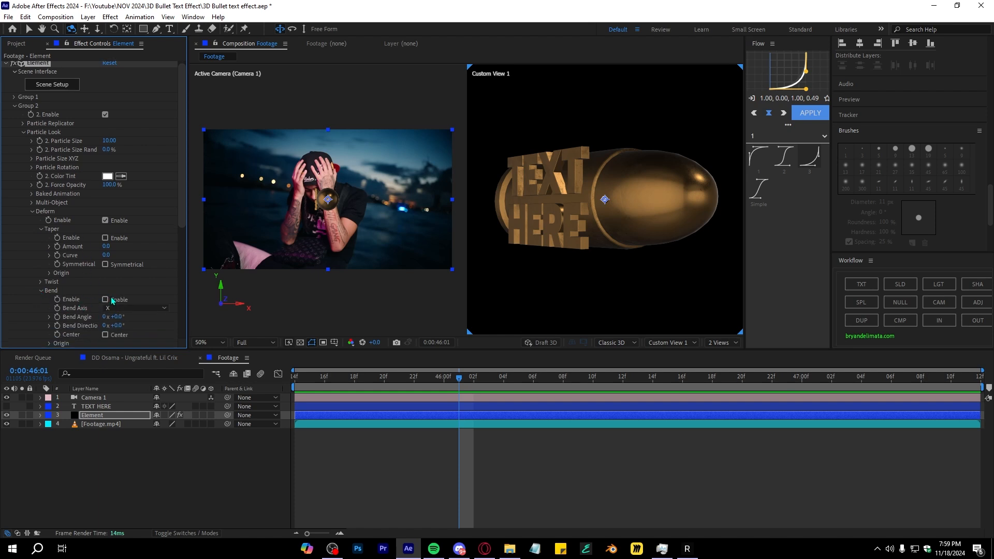
click(105, 237)
scroll(83, 266, down, 3)
mouse_move(117, 265)
mouse_down()
mouse_move(145, 265)
mouse_move(119, 266)
mouse_up()
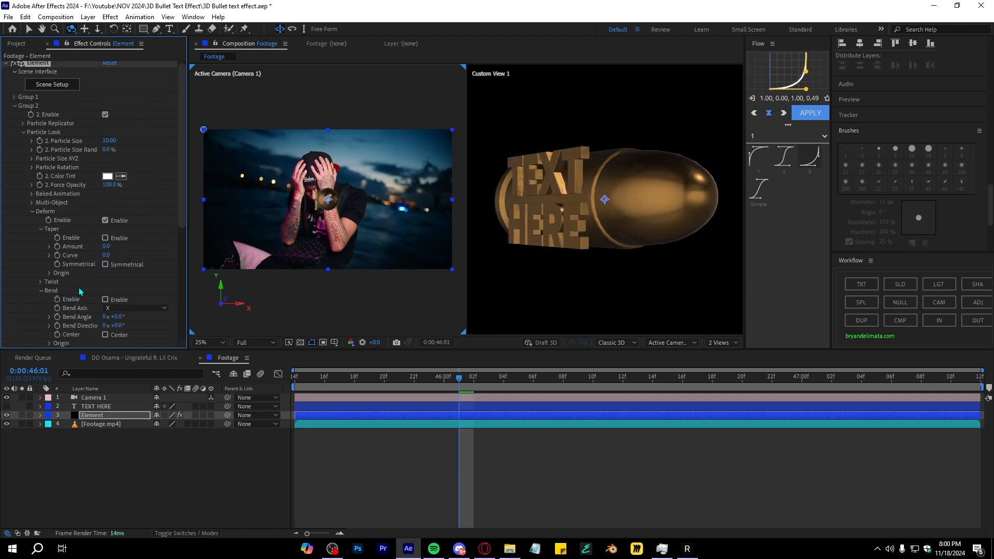
Step: Enable Taper on the Group 2 text and set its Amount to 1.8 and Curve to 1.5
click(105, 238)
drag(106, 246, 735, 256)
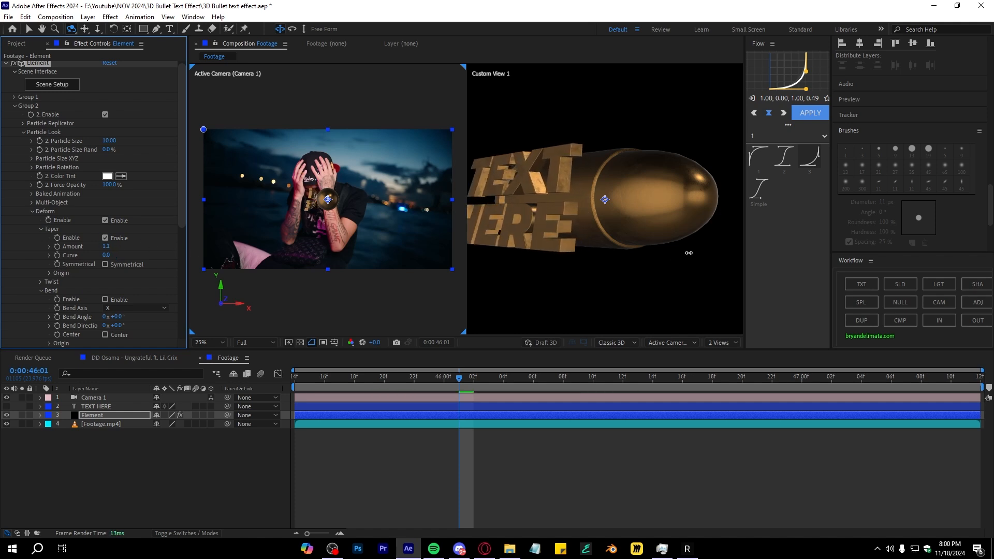
drag(497, 161, 583, 208)
drag(108, 255, 672, 254)
scroll(585, 199, down, 2)
drag(585, 199, 539, 205)
drag(106, 246, 142, 243)
drag(351, 233, 456, 234)
drag(559, 236, 311, 253)
drag(107, 254, 342, 260)
drag(595, 220, 734, 195)
Step: Reduce the Group 2 text's depth by setting its particle Z Size to 0.3
key(c)
key(c)
click(72, 28)
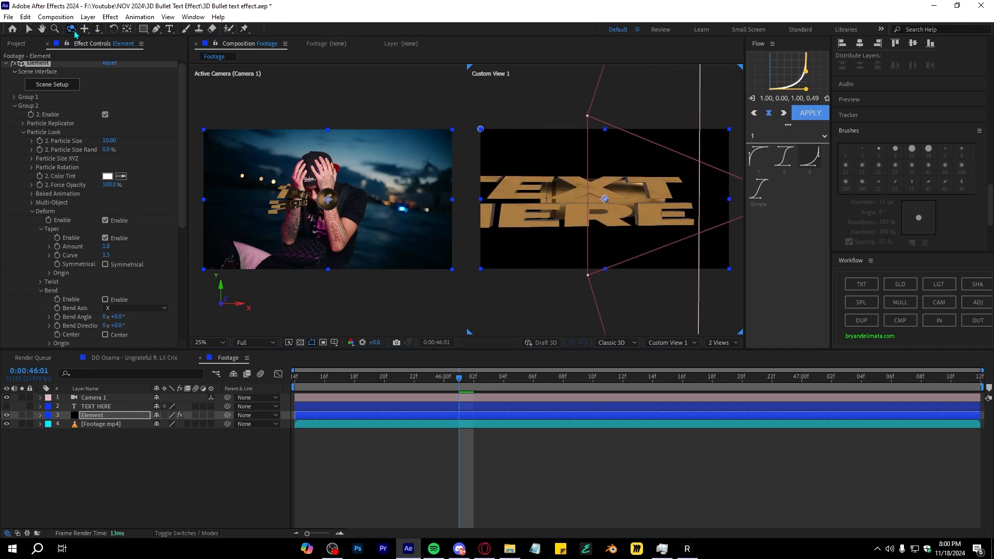
mouse_move(614, 231)
mouse_down()
mouse_move(626, 234)
mouse_move(602, 236)
mouse_move(628, 228)
mouse_up()
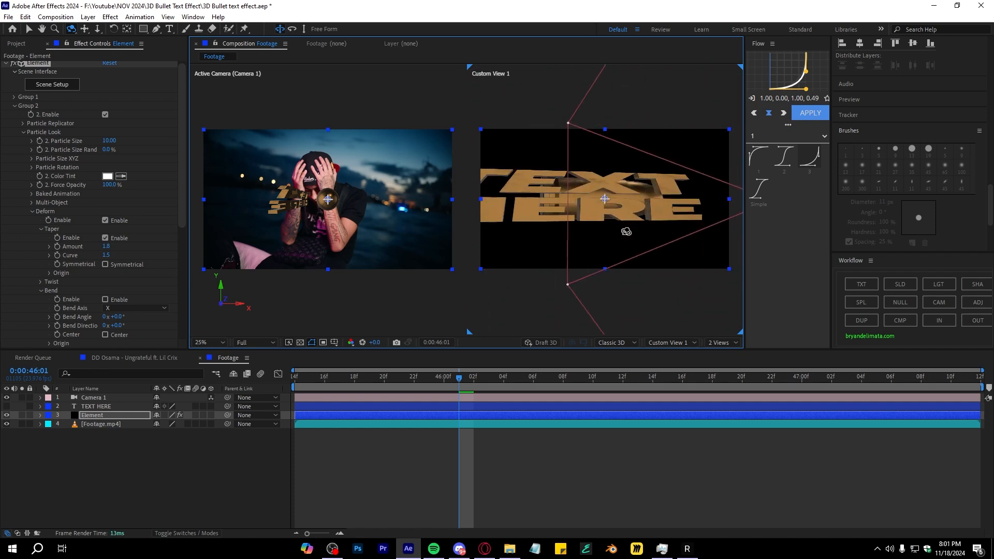
click(31, 159)
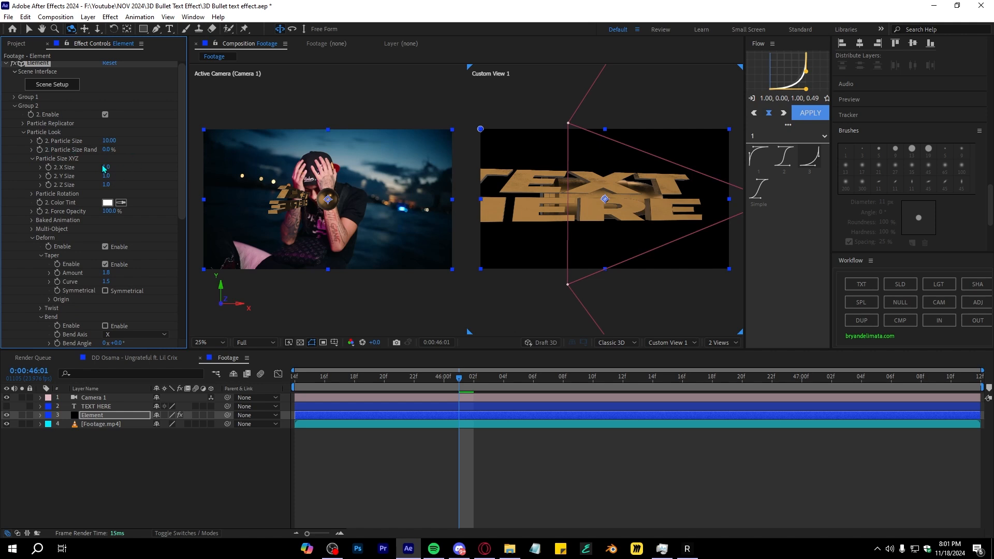
drag(106, 176, 83, 191)
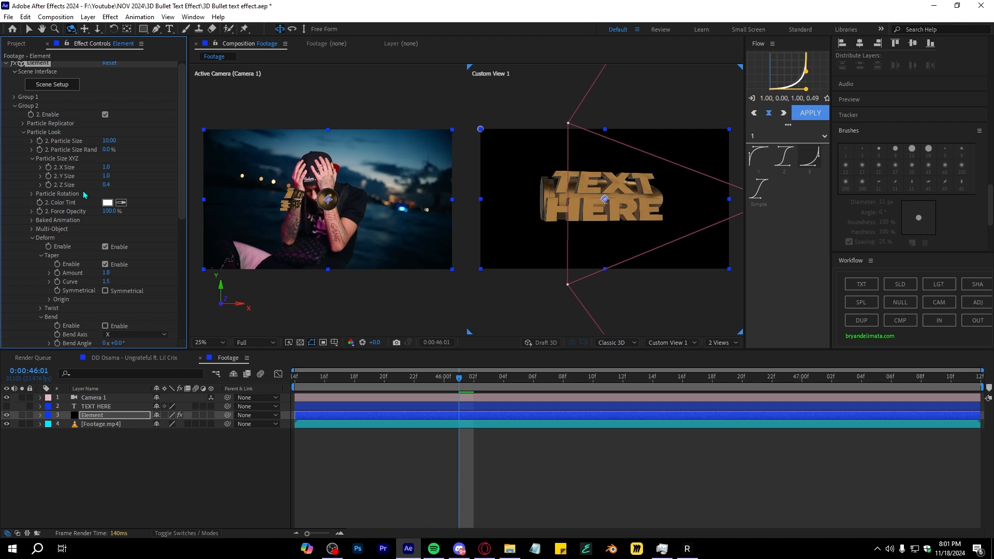
drag(579, 213, 544, 212)
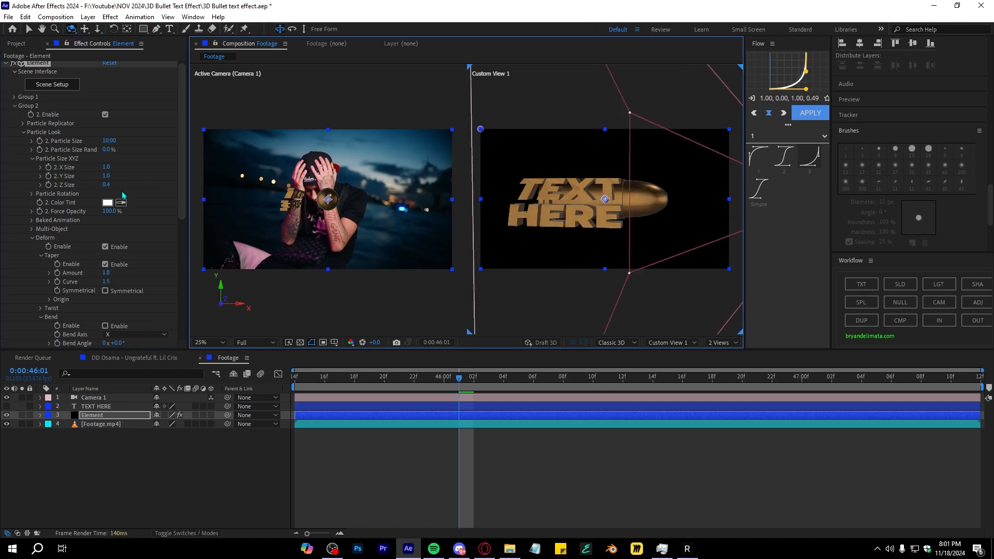
drag(103, 186, 99, 187)
Step: Shift the Group 2 text against the bullet's side by setting its Position XY to 1148, 533
drag(506, 190, 496, 171)
drag(578, 202, 539, 203)
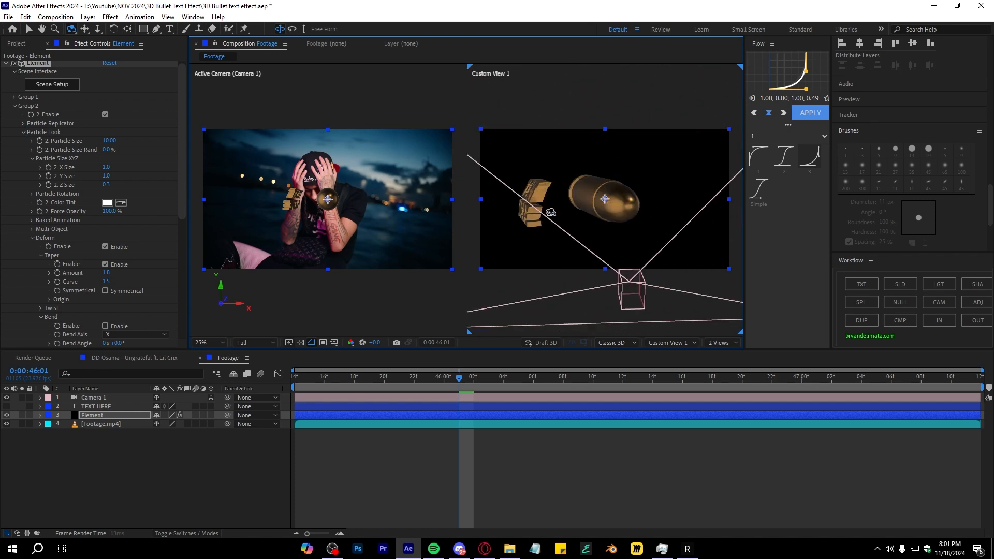
click(24, 124)
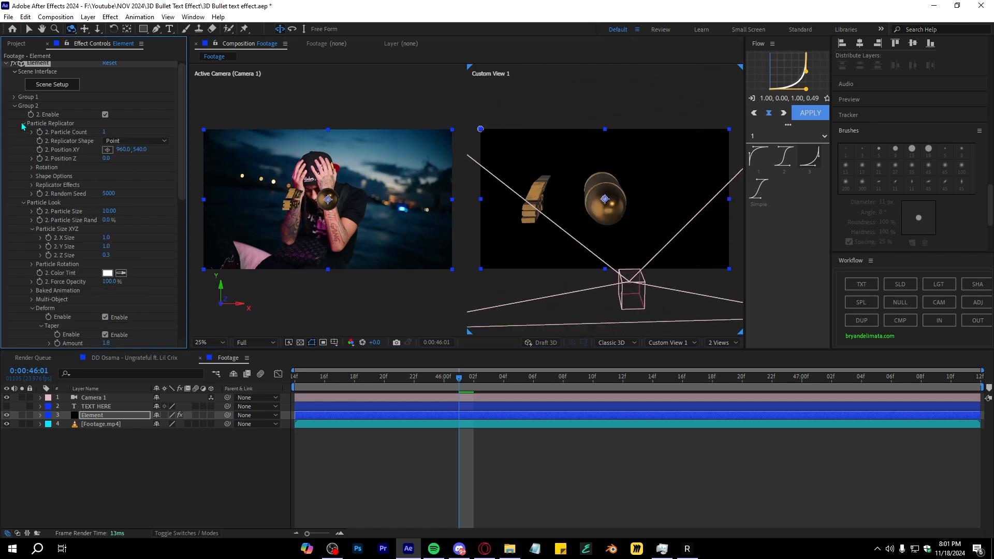
drag(171, 148, 221, 148)
drag(621, 222, 655, 220)
drag(128, 149, 139, 149)
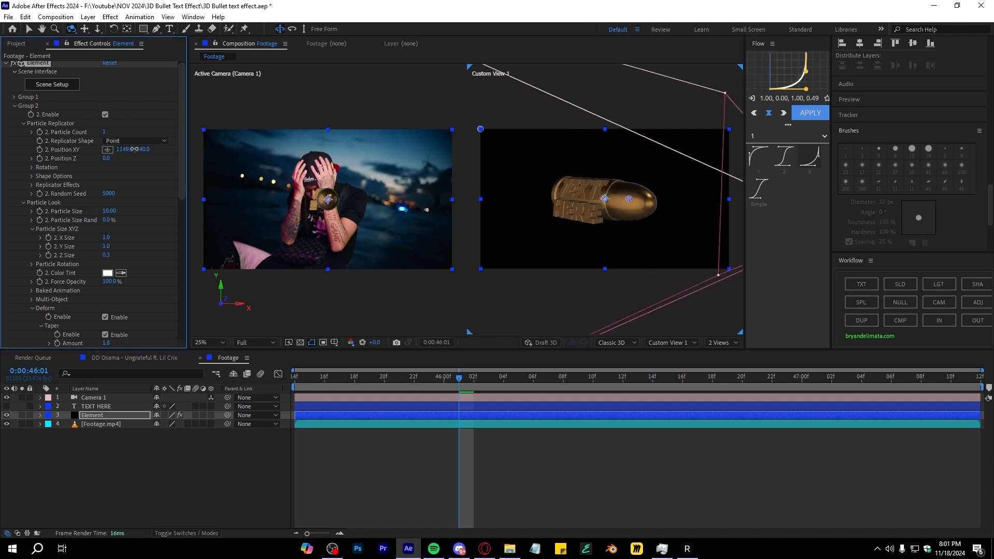
drag(650, 226, 616, 224)
drag(138, 148, 127, 149)
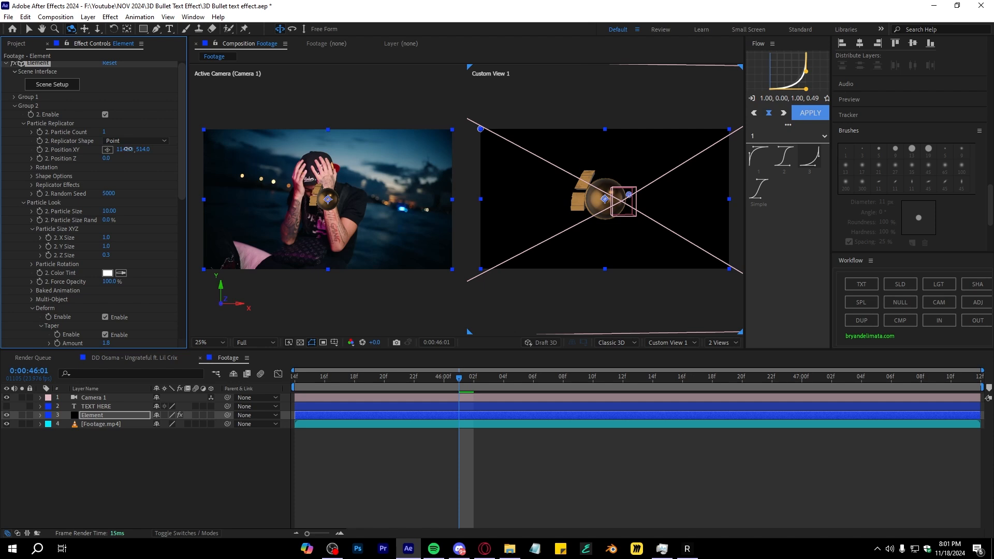
Step: Fine-tune how deep the Group 2 text sits in the bullet by setting its X position to 1167
scroll(633, 201, up, 7)
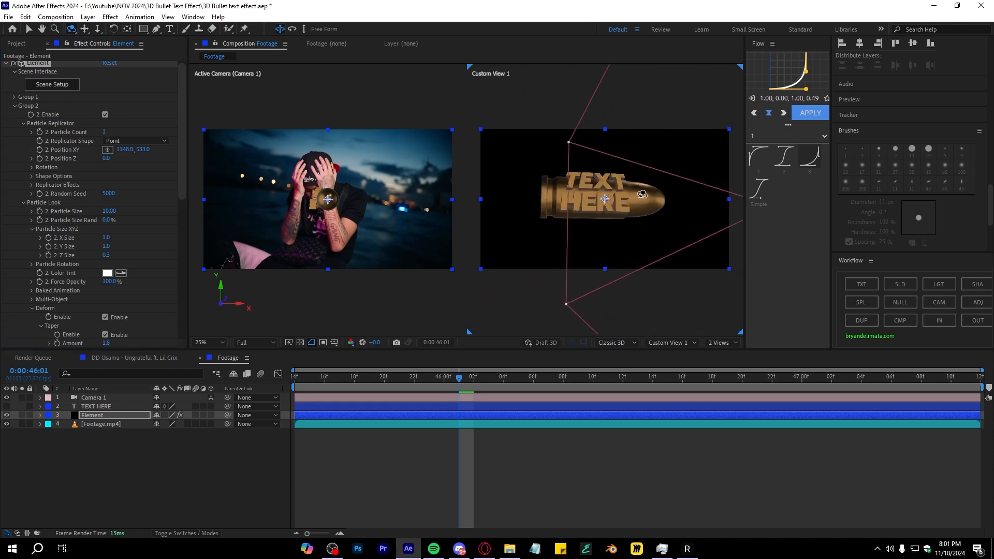
scroll(633, 201, down, 2)
mouse_move(599, 200)
mouse_down()
mouse_move(426, 221)
mouse_move(594, 216)
mouse_up()
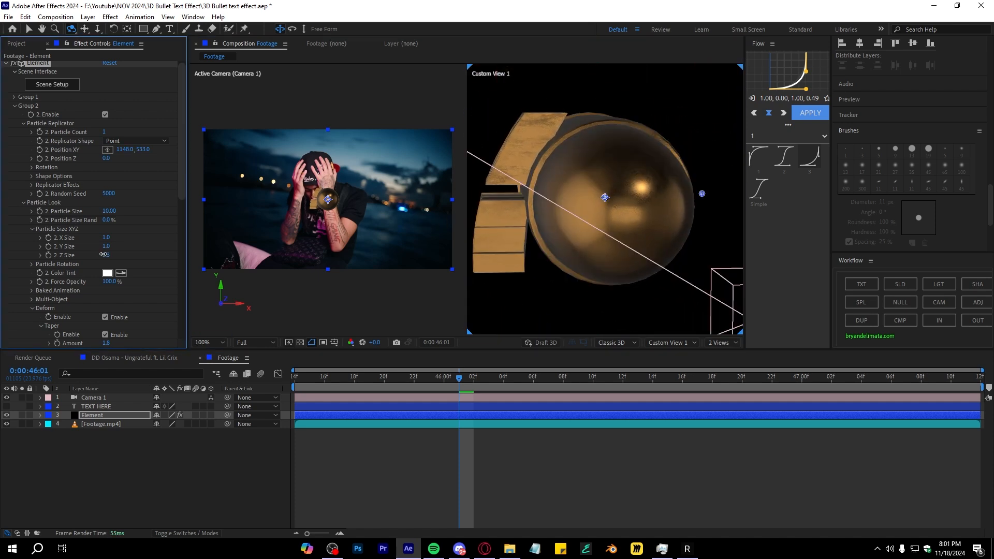
drag(594, 216, 634, 210)
drag(125, 149, 137, 152)
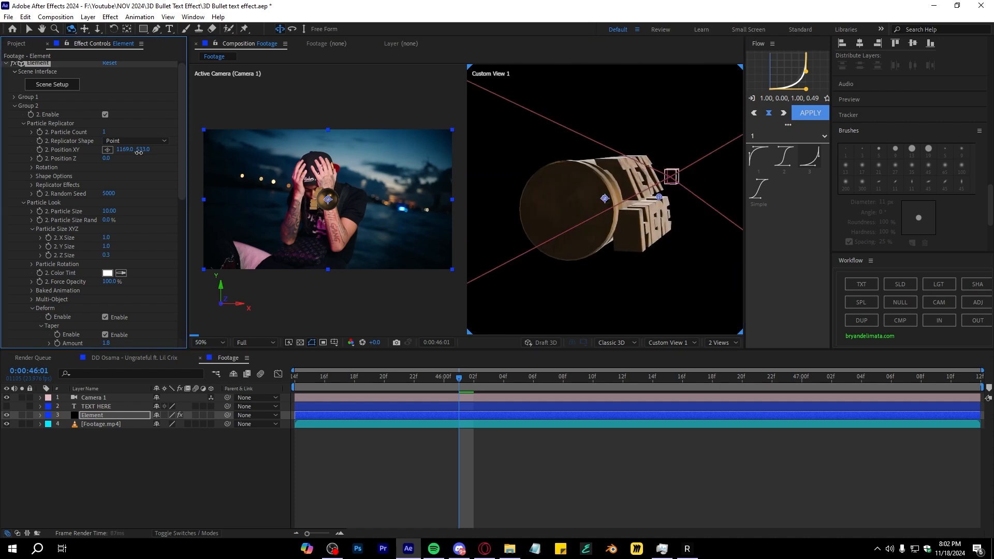
drag(621, 230, 478, 218)
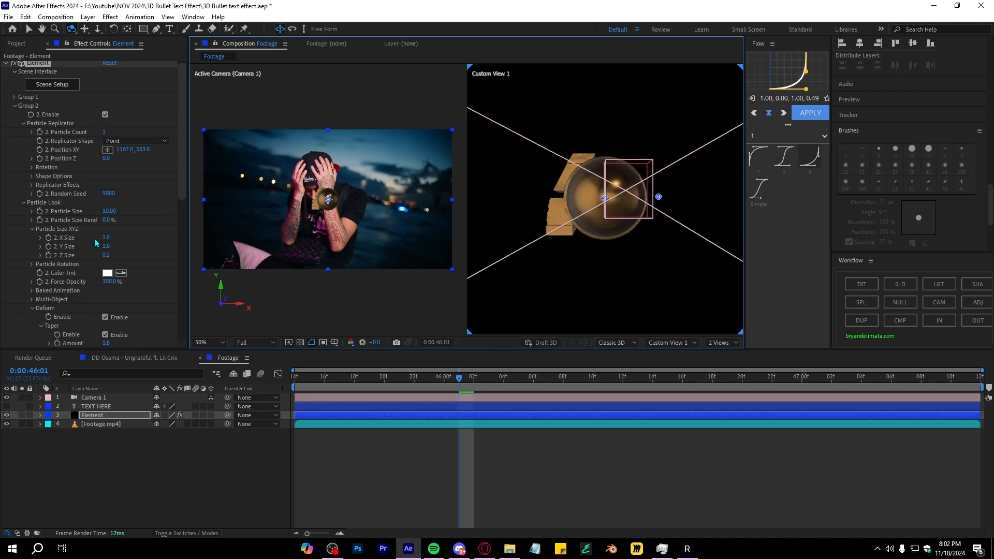
Step: Increase the Group 2 taper to an Amount of 2.0 and a Curve of 2.0
scroll(86, 245, down, 6)
scroll(79, 169, up, 2)
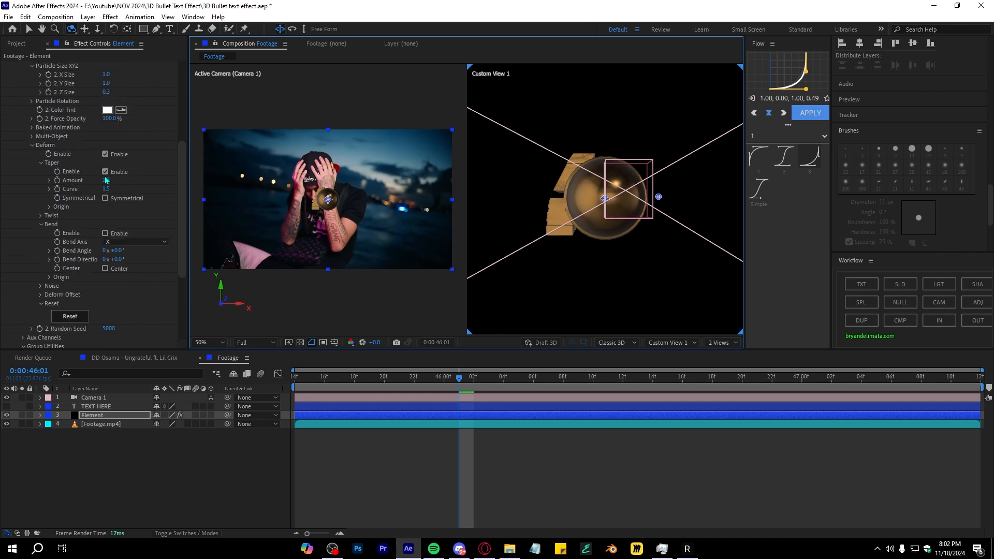
drag(107, 181, 127, 179)
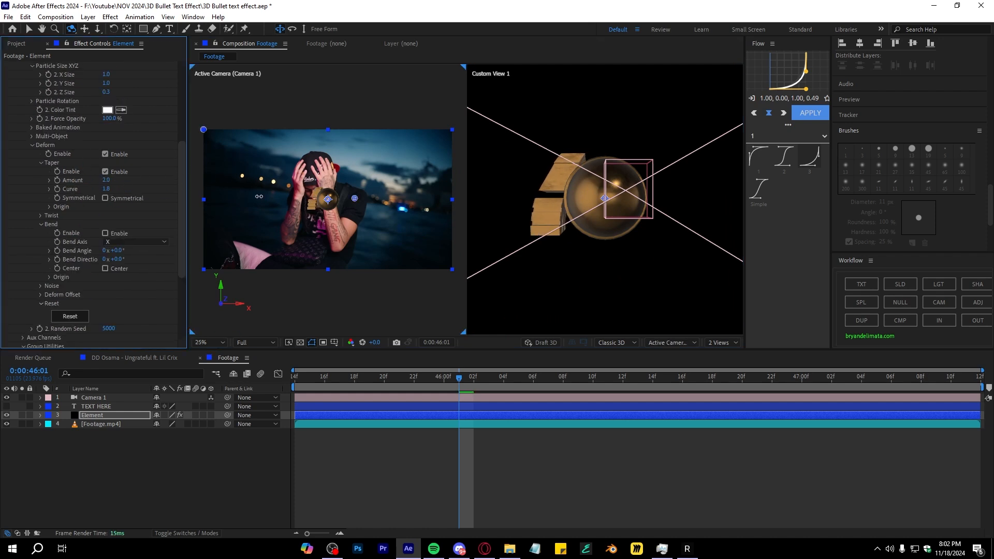
drag(381, 219, 385, 220)
drag(690, 236, 727, 233)
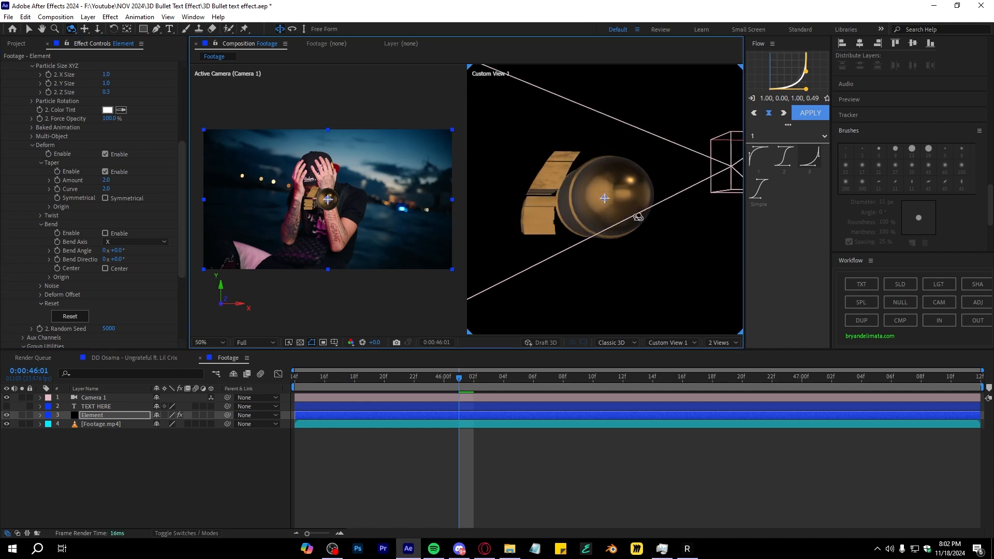
Step: Rotate the Group 2 text to -11° around Z and reduce its Particle Size to 8.30
click(119, 247)
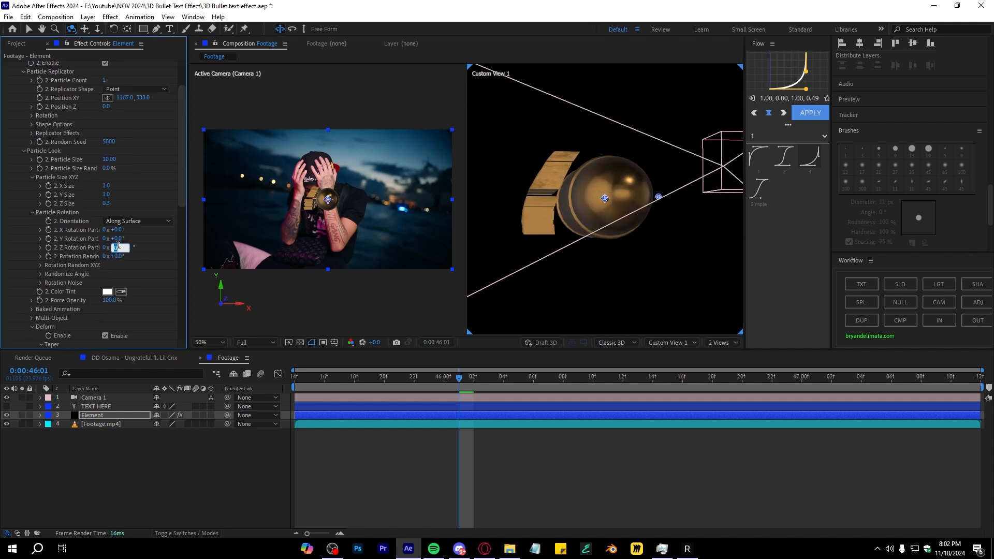
key(Down)
key(Down)
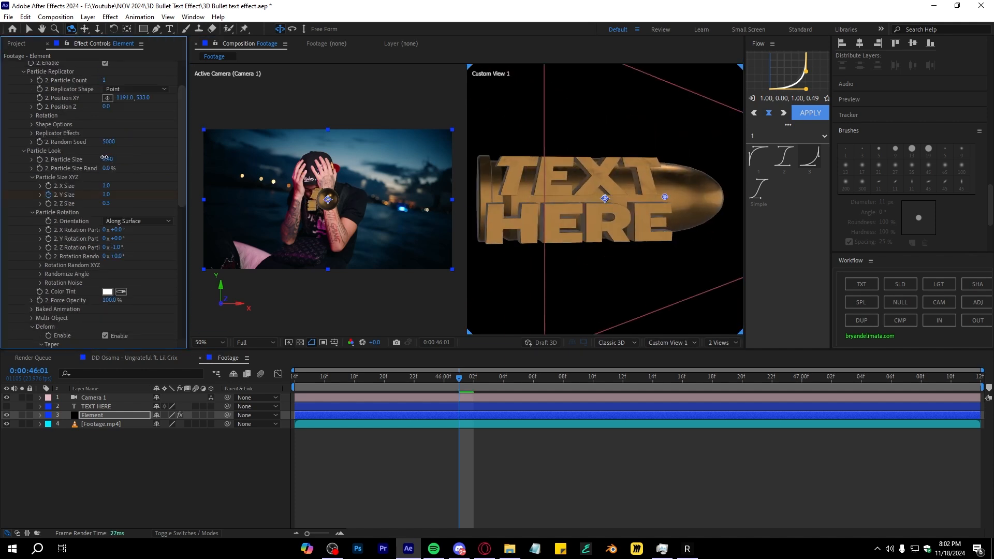
drag(100, 156, 96, 155)
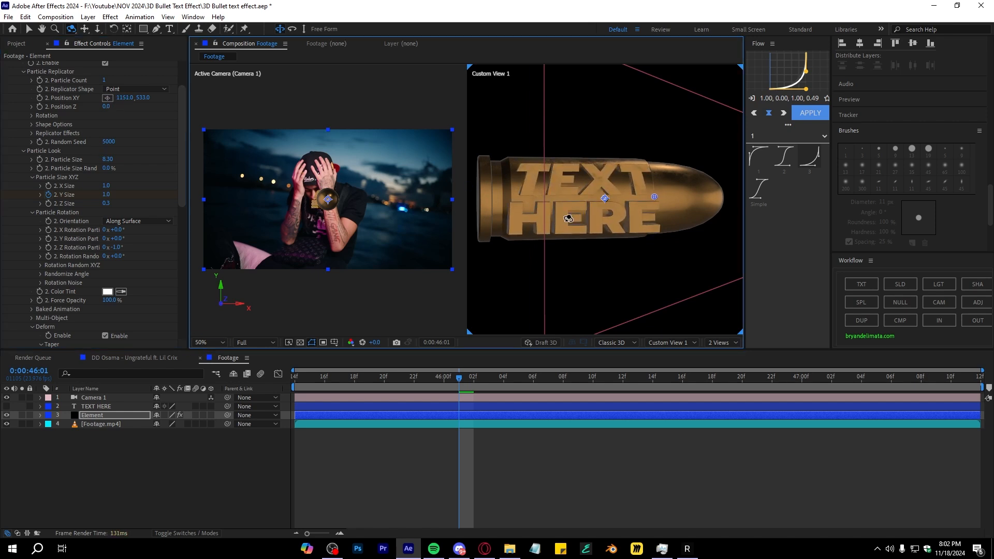
drag(636, 204, 670, 202)
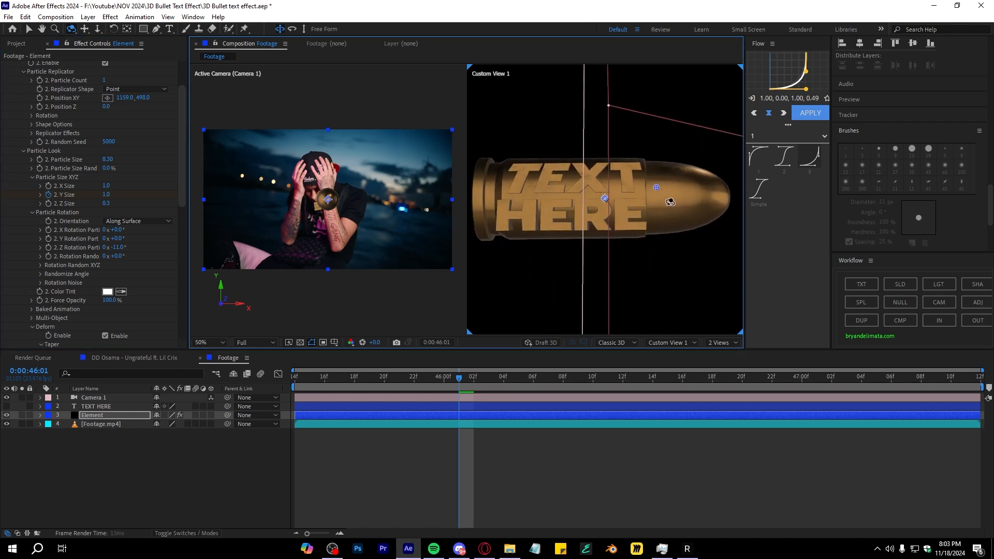
Step: Reposition the Group 2 text on the bullet at Position XY 1148, 498 and Position Z 10
drag(107, 204, 105, 203)
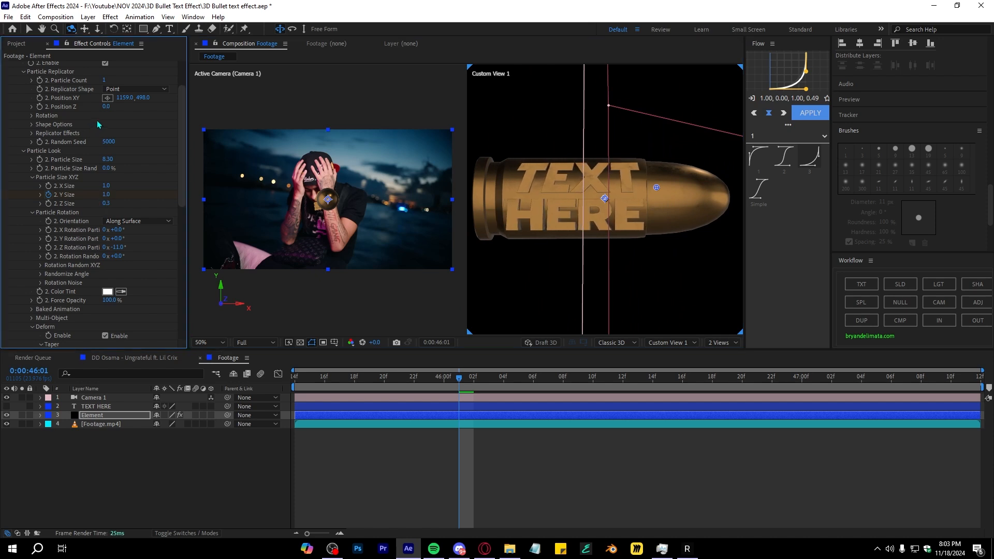
drag(122, 104, 127, 104)
drag(585, 217, 605, 191)
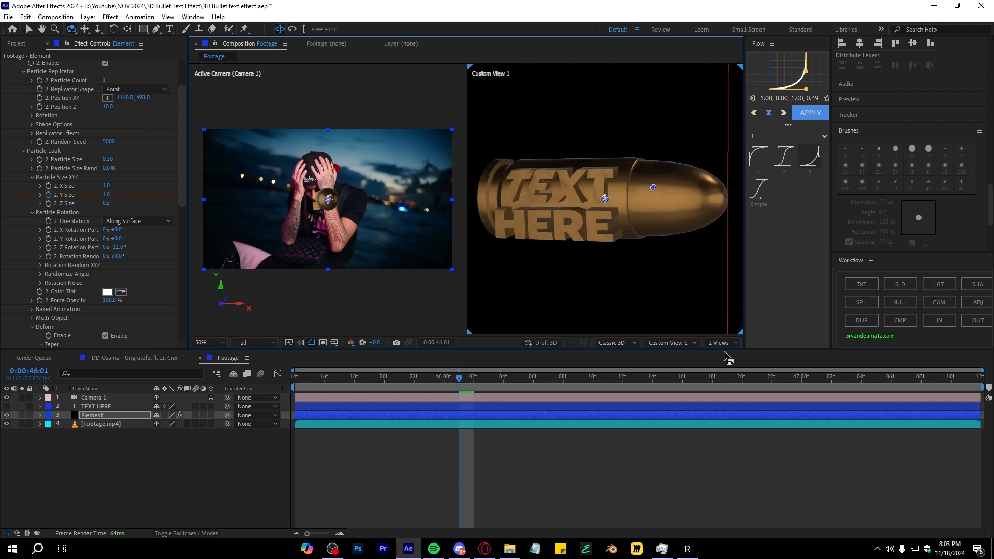
Step: Return the composition viewer to 1 View and create a World Transform Null for the Element effect
click(722, 342)
click(722, 352)
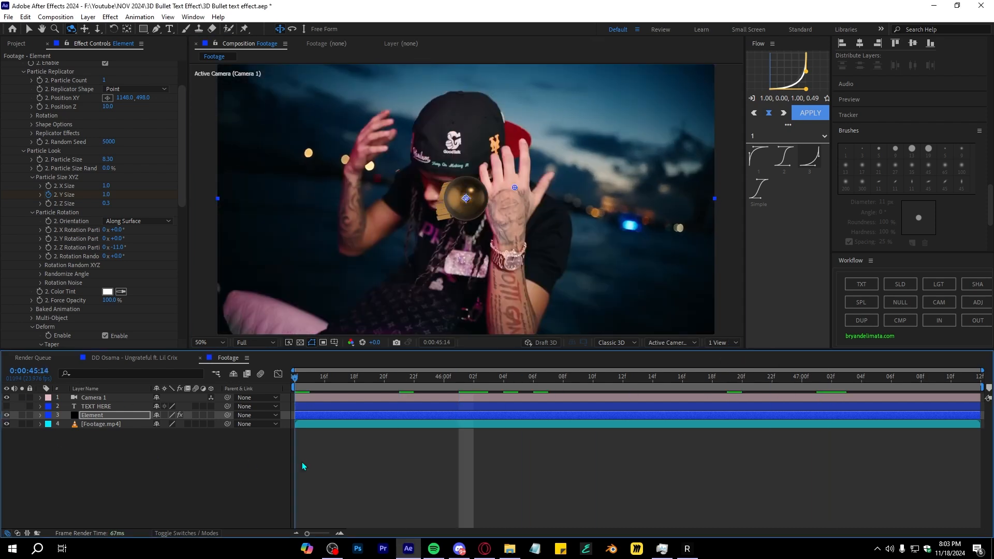
scroll(17, 142, up, 3)
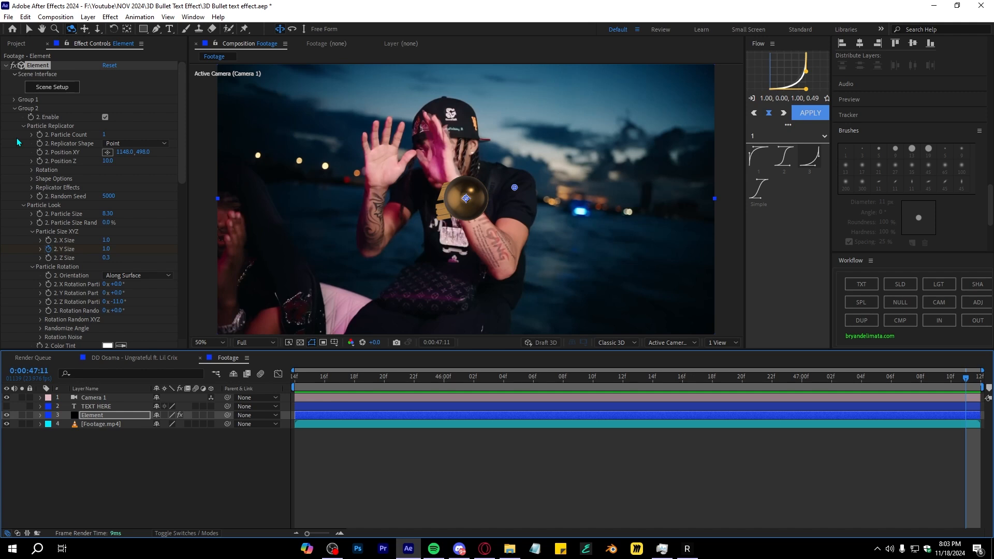
click(15, 109)
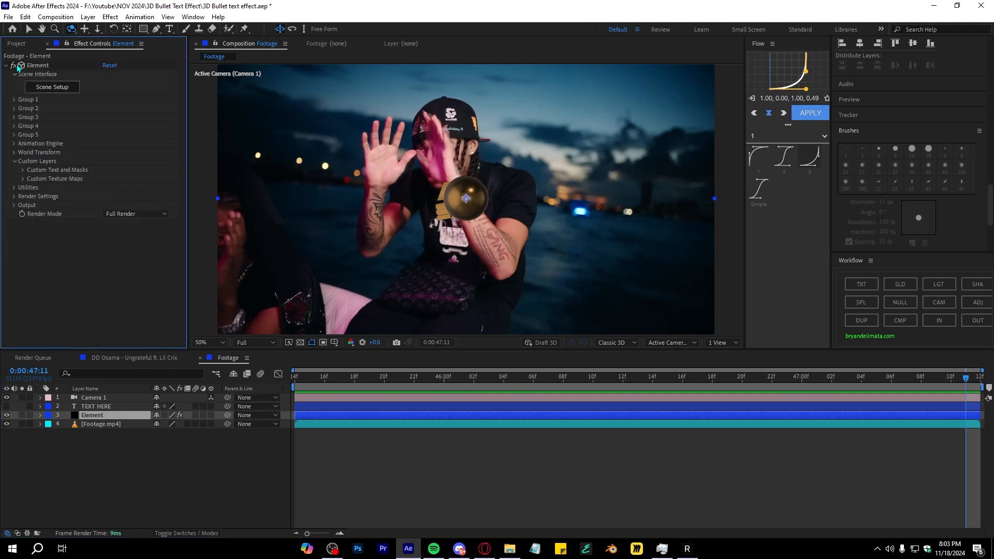
click(13, 153)
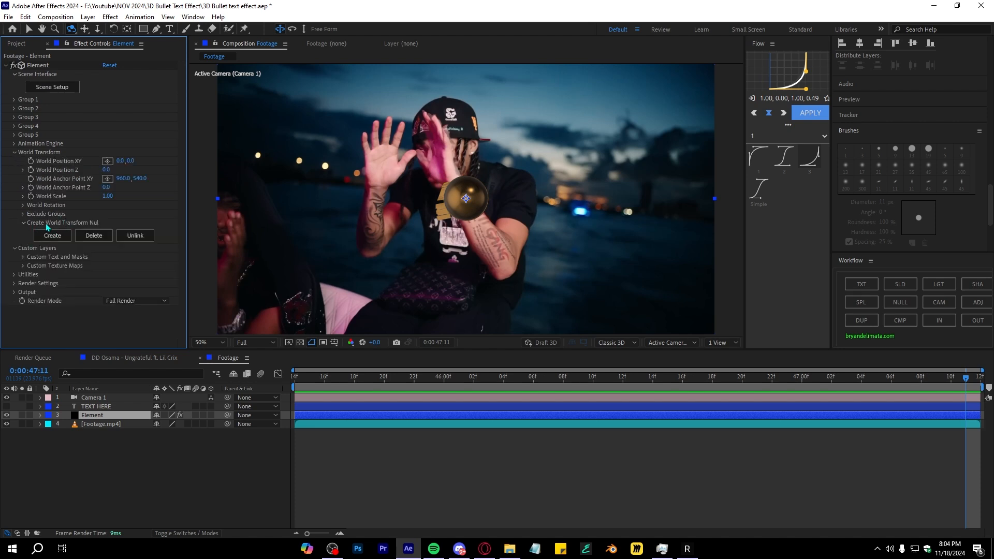
click(53, 236)
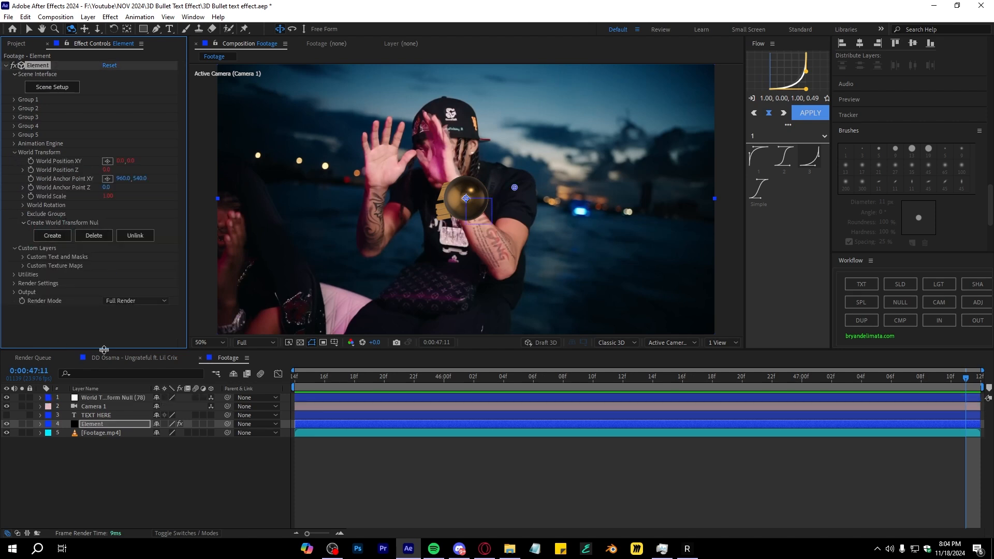
Step: Rotate the World Transform Null to turn the bullet's text side toward the camera, and scale the null to 194%
click(101, 396)
key(space)
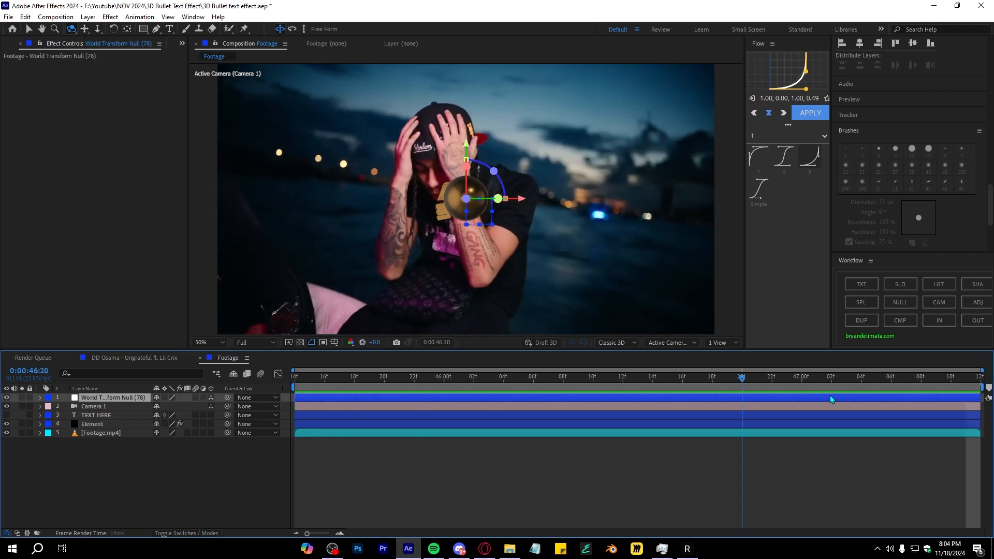
key(r)
mouse_move(164, 424)
mouse_down()
mouse_move(123, 436)
mouse_move(213, 409)
mouse_move(192, 412)
mouse_move(209, 418)
mouse_move(145, 426)
mouse_move(174, 432)
mouse_up()
key(ctrl+z)
key(ctrl+z)
scroll(512, 226, up, 1)
scroll(510, 225, down, 1)
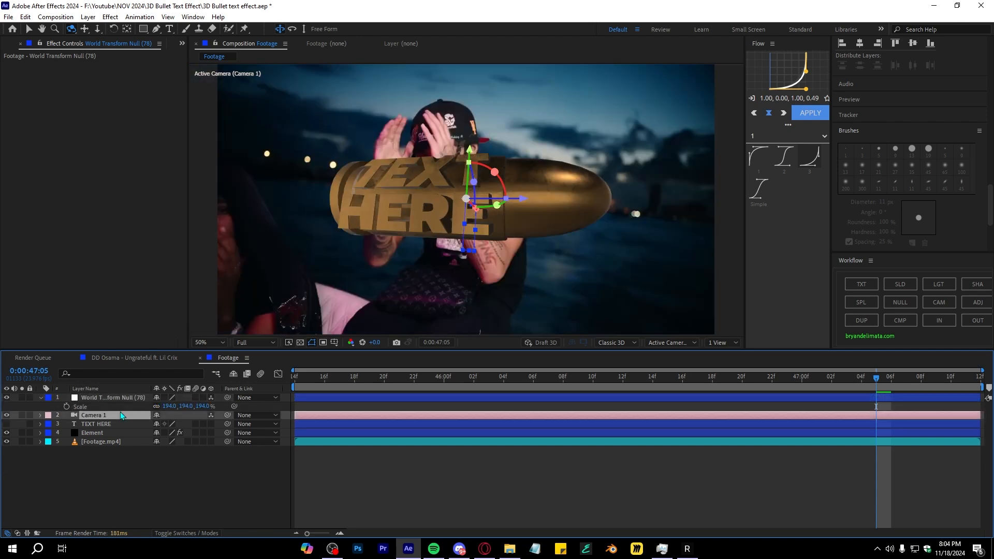
Step: Reduce the World Transform Null's scale so the whole bullet fits the frame, and preview the composition from its start
double_click(120, 413)
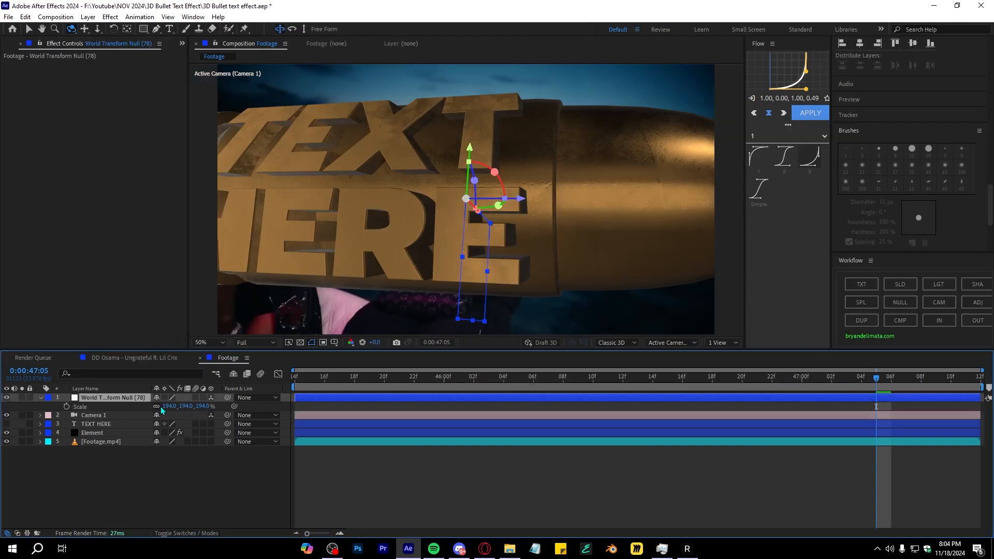
drag(169, 408, 112, 410)
key(Home)
key(space)
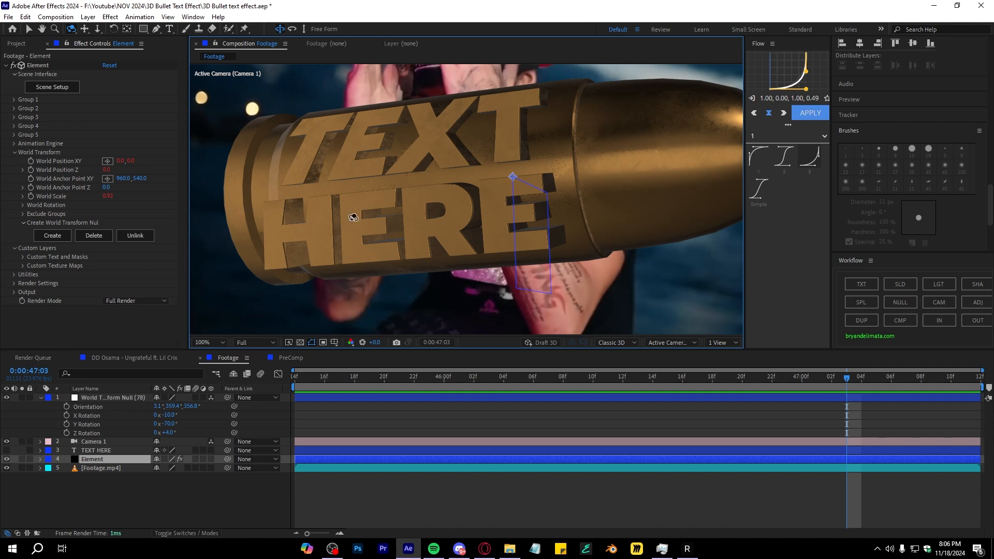
Step: Open the Group 2 settings of the Element effect and show the composition in 2 Views
key(comma)
key(comma)
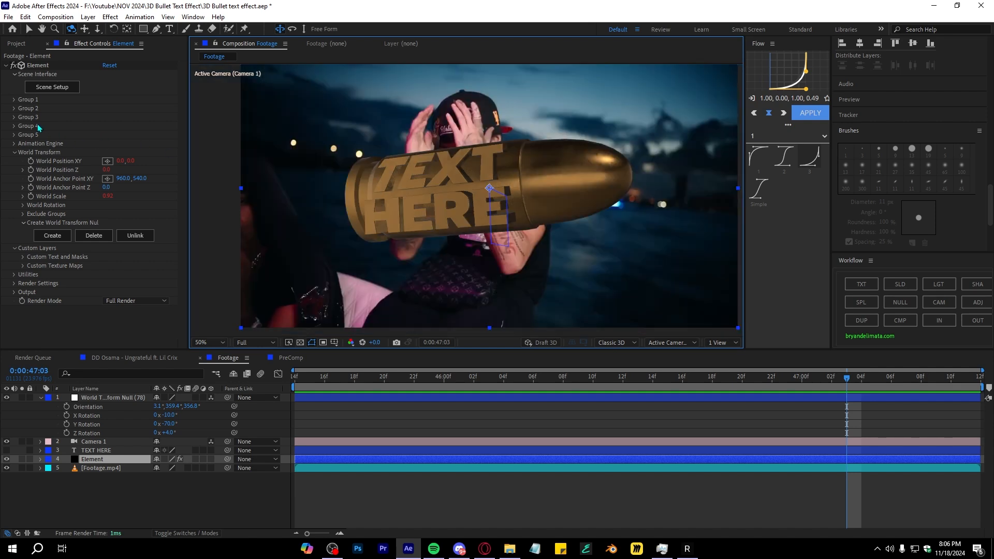
click(14, 108)
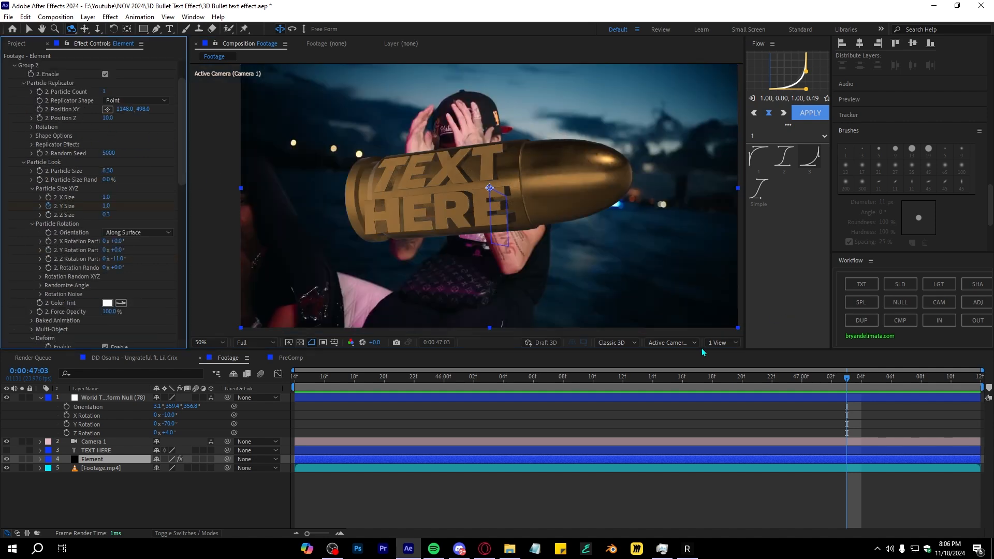
click(723, 343)
click(727, 370)
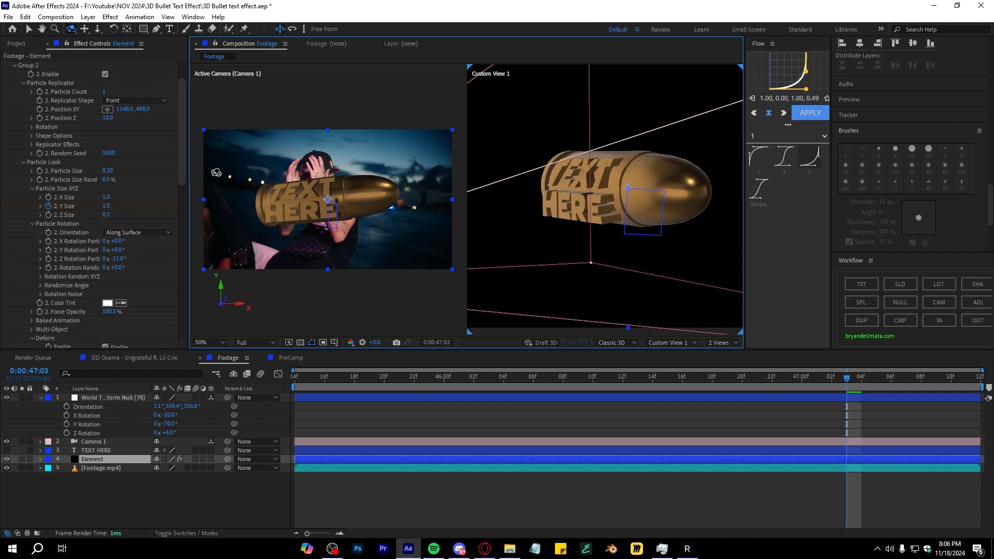
Step: Adjust the Group 2 text's Taper deform to Curve 3.0 and Amount 0.5 so it follows the bullet's surface
scroll(86, 158, down, 8)
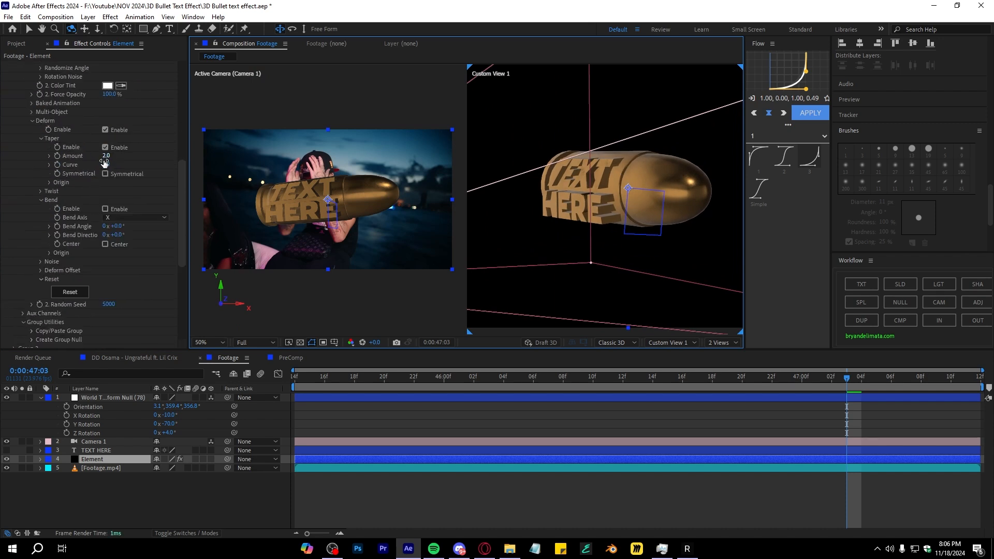
drag(107, 168, 640, 152)
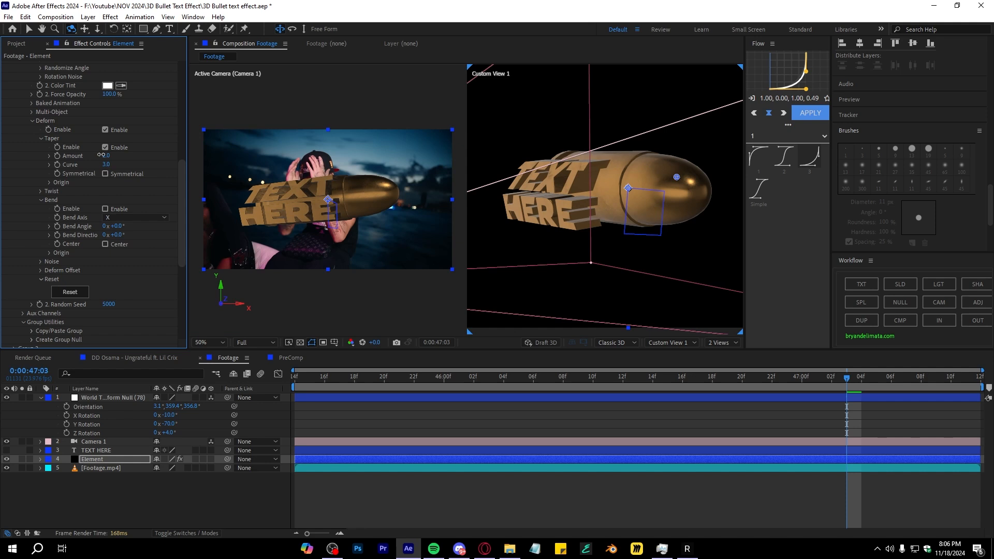
drag(79, 157, 2, 550)
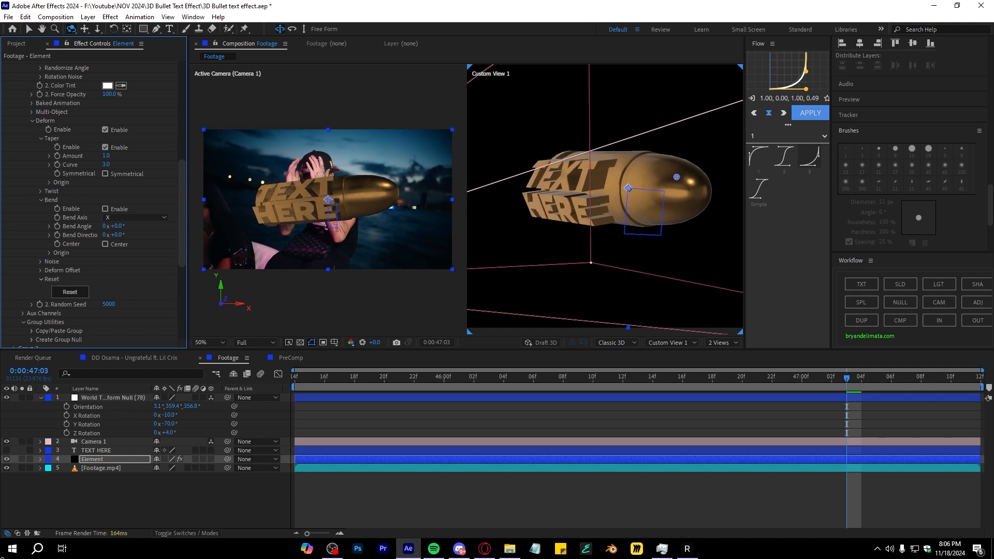
drag(106, 156, 2, 362)
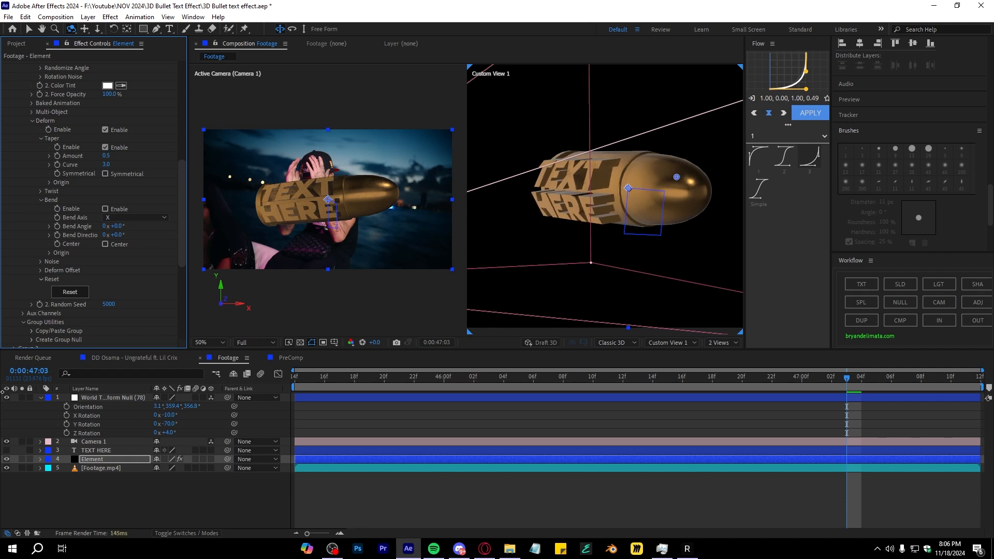
Step: Shift the Group 2 text to Position XY 1172, 498, return to 1 View, and check its fit across the timeline
drag(616, 209, 616, 188)
scroll(586, 201, up, 1)
scroll(584, 200, down, 1)
scroll(133, 177, up, 10)
drag(125, 151, 137, 153)
click(724, 343)
click(722, 354)
scroll(378, 191, up, 1)
scroll(424, 199, down, 1)
drag(840, 380, 967, 406)
drag(103, 257, 102, 258)
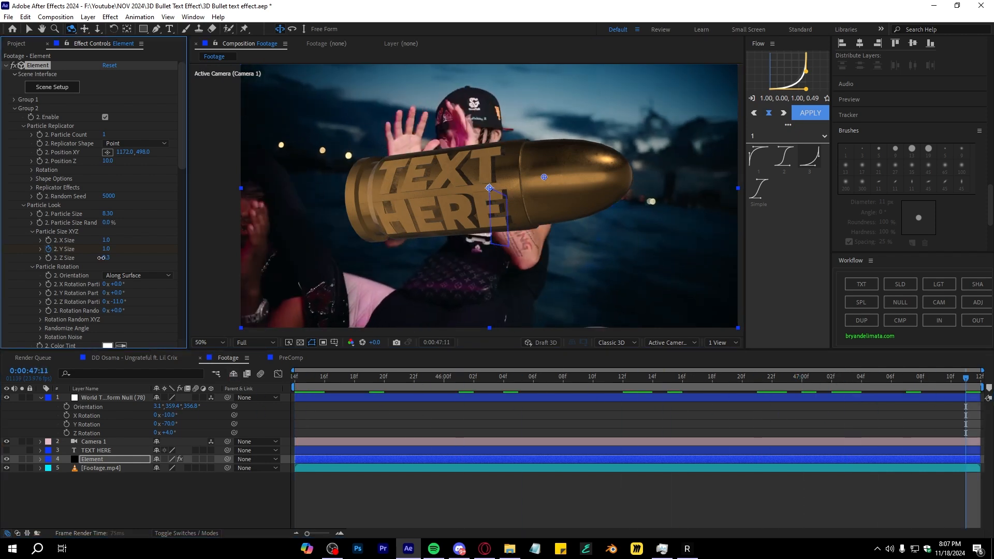
drag(837, 378, 450, 408)
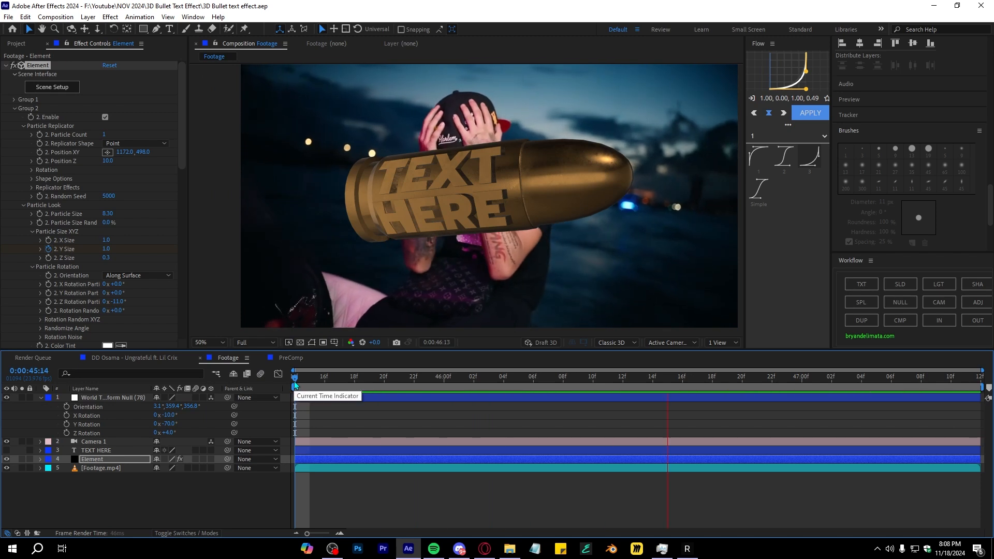
Step: In Scene Setup, apply the clean_metal_clean_gold material from Pro_Shaders_2 Metal to the extruded text and the bullet model
scroll(454, 142, up, 2)
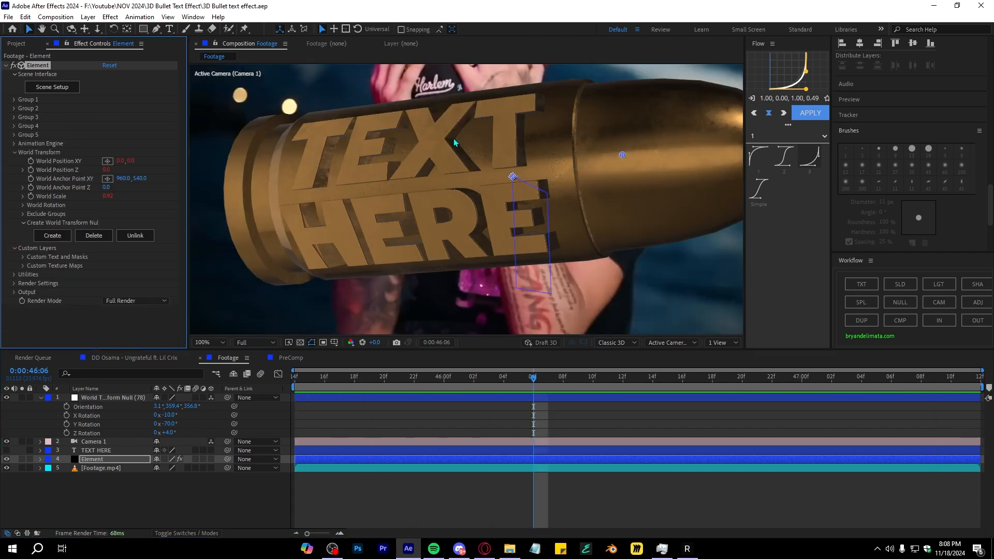
scroll(482, 132, down, 2)
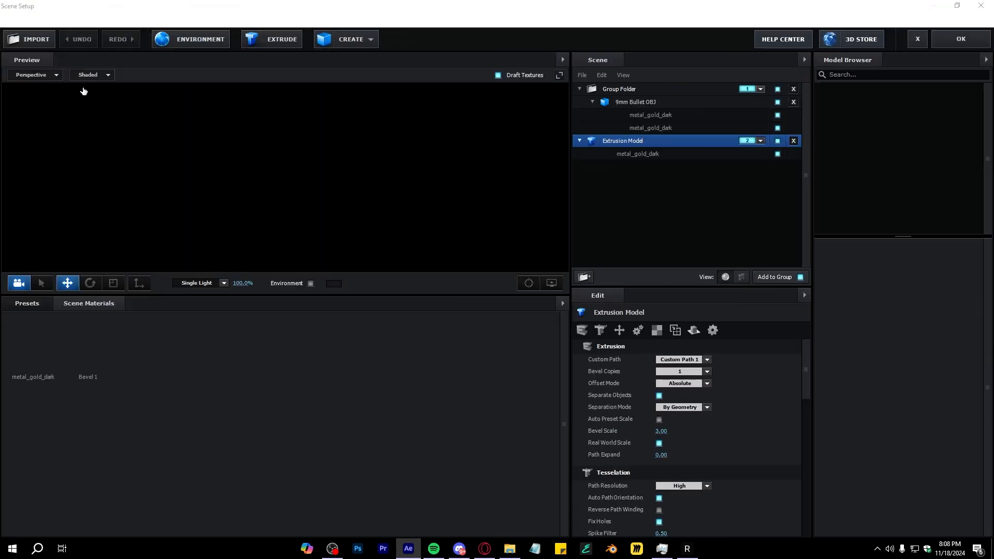
click(23, 306)
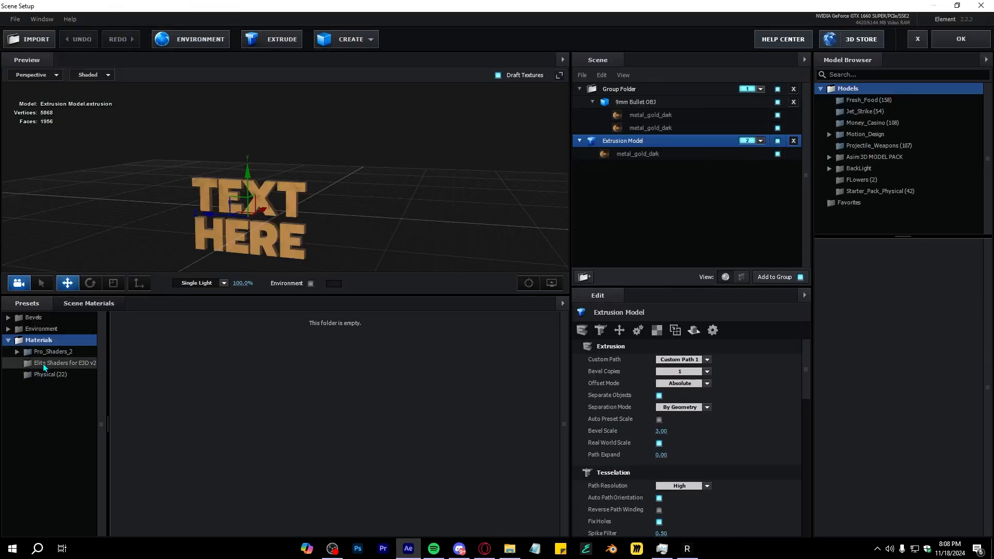
double_click(52, 352)
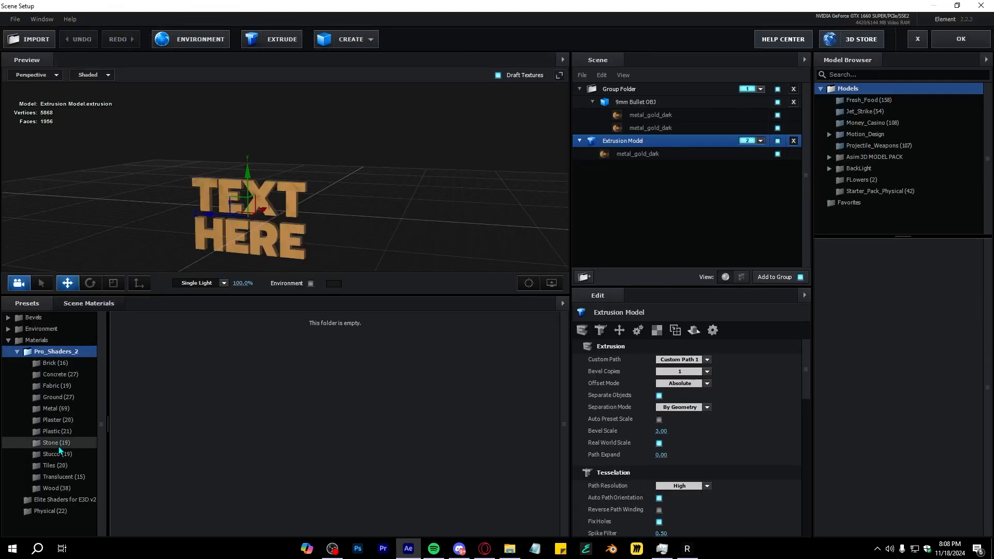
click(52, 409)
drag(528, 346, 618, 130)
drag(518, 350, 616, 111)
click(621, 103)
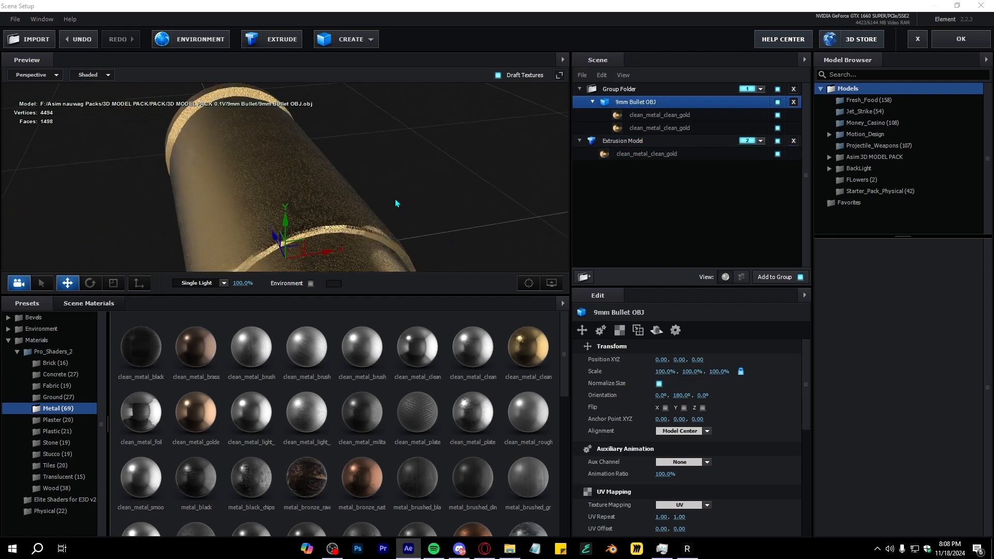
scroll(470, 154, down, 5)
drag(470, 154, 445, 207)
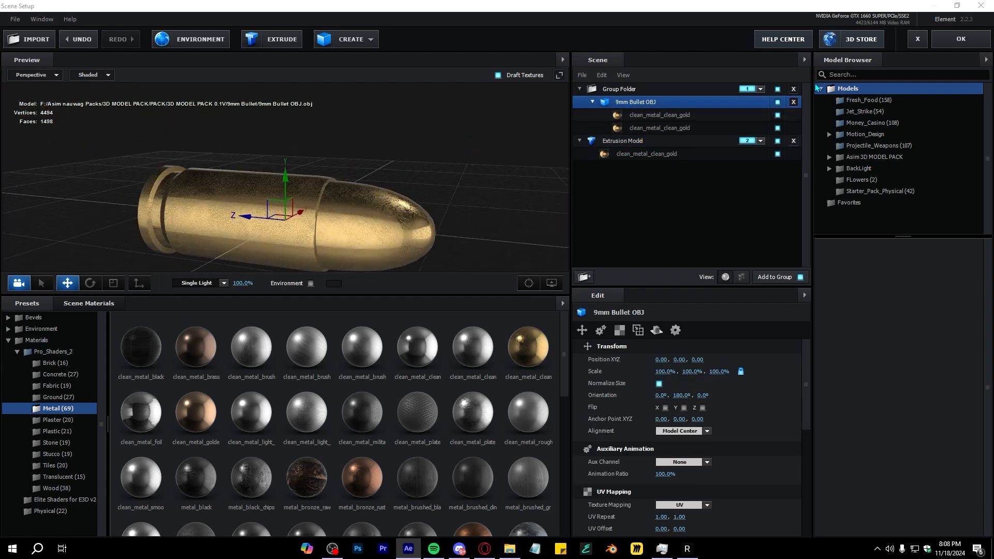
Step: Set the scene's environment texture to Custom Layer 1 and apply the Scene Setup changes
click(172, 41)
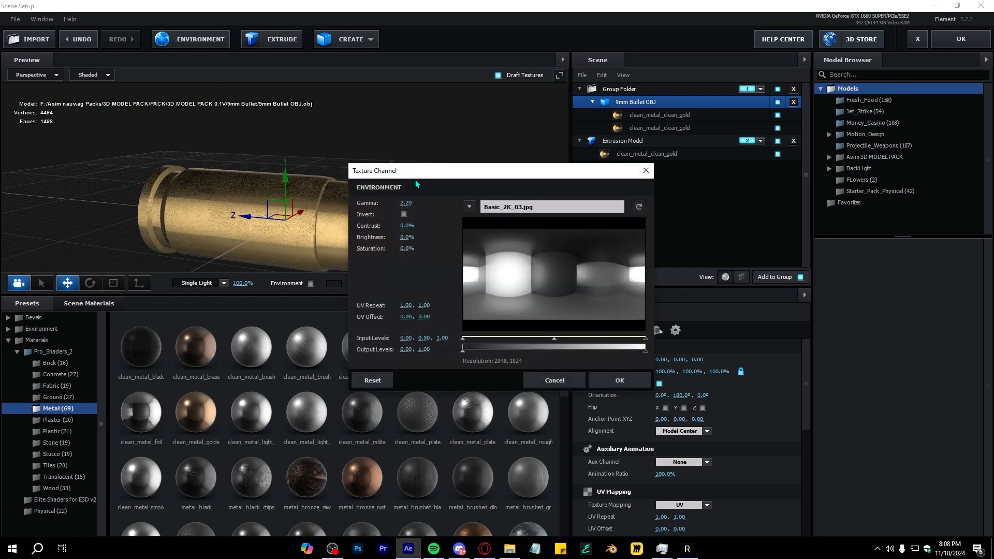
click(468, 207)
click(505, 223)
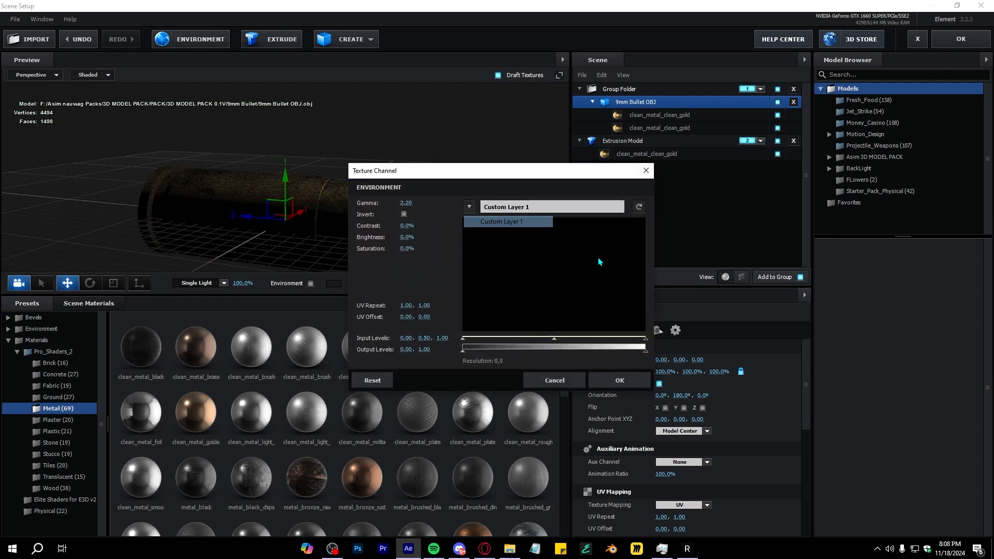
click(619, 381)
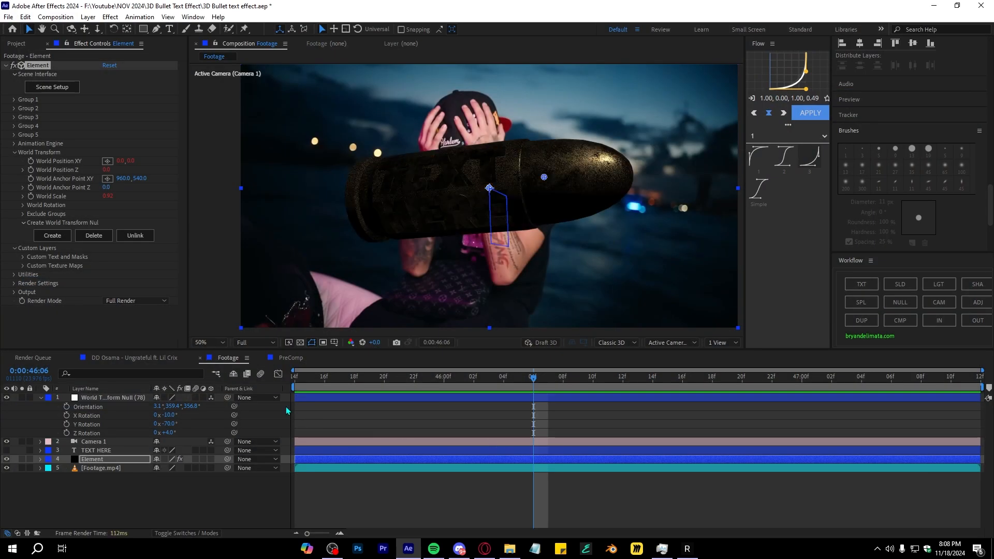
Step: Assign Footage.mp4 to Layer 1 of the custom texture maps and preview the reflections on the bullet
click(14, 156)
click(14, 152)
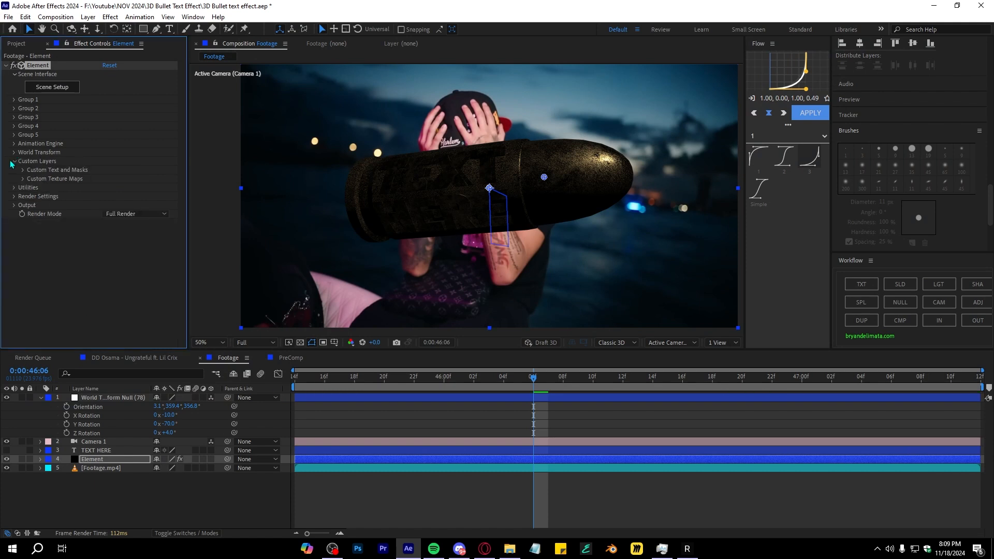
click(23, 179)
scroll(87, 175, down, 1)
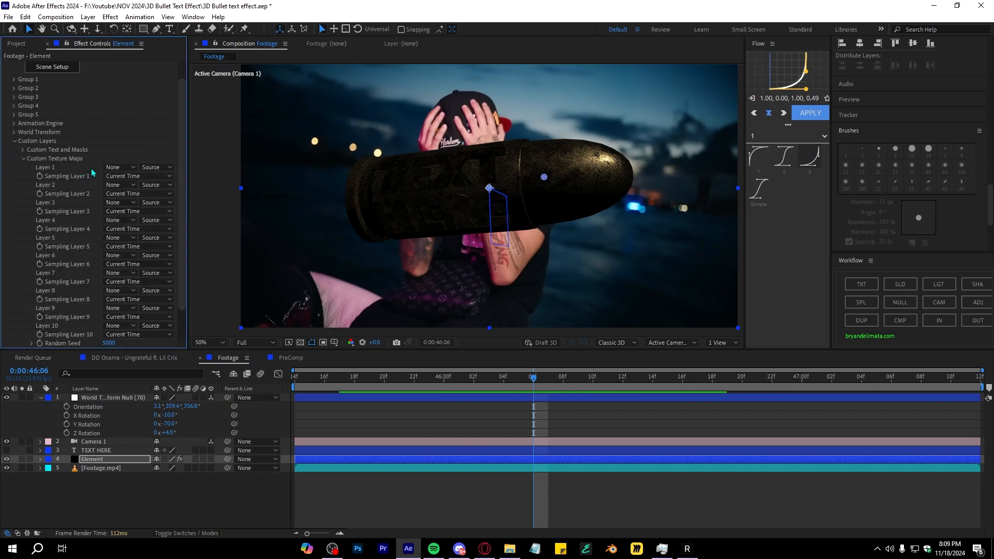
click(113, 167)
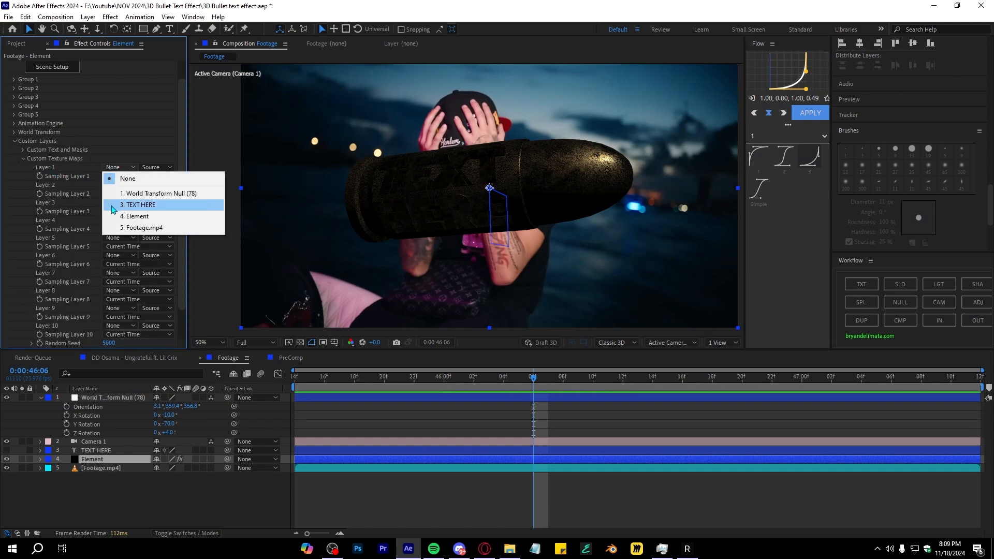
click(150, 227)
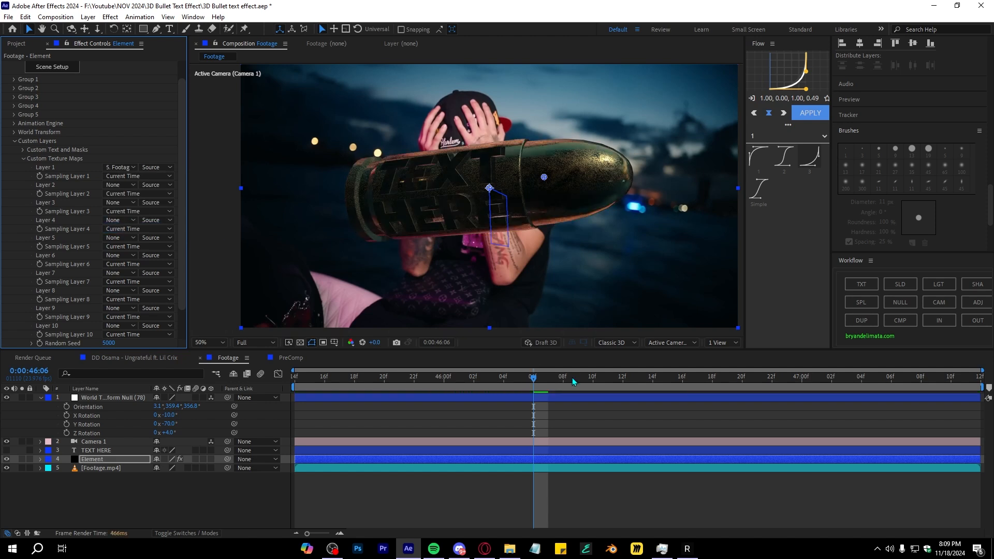
drag(570, 381, 633, 422)
key(space)
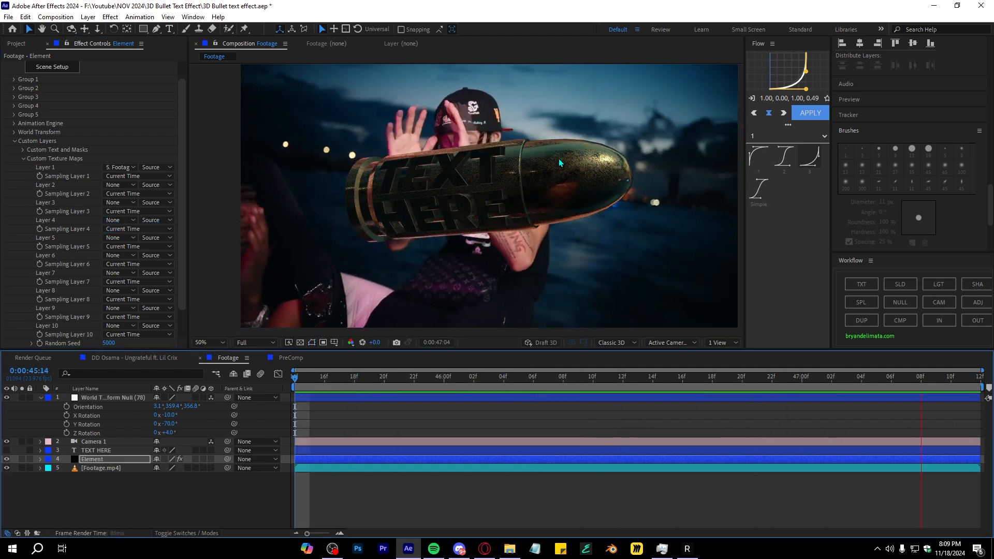
Step: Rotate the physical environment 144° around X and set its Exposure to 1.21 and Gamma to 1.15
click(22, 173)
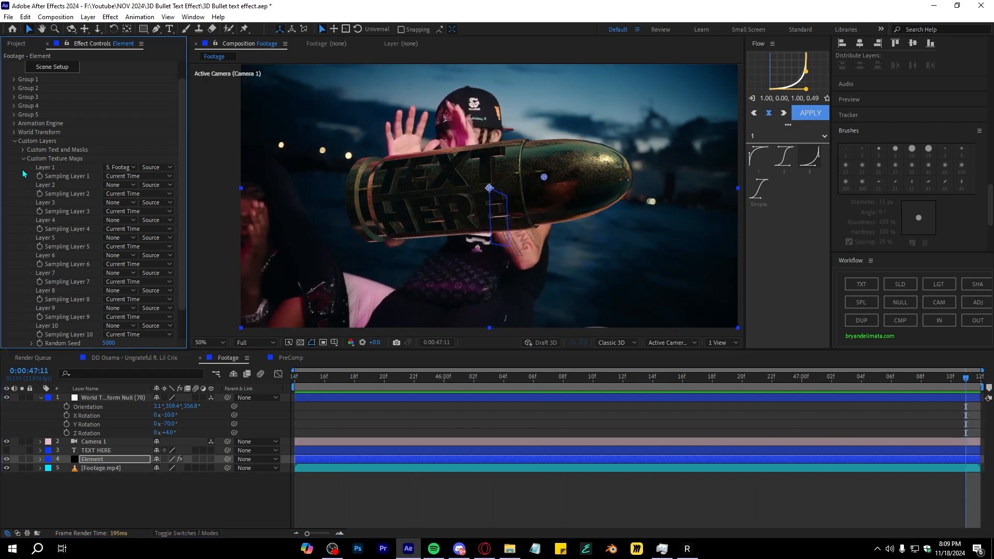
click(23, 159)
click(14, 197)
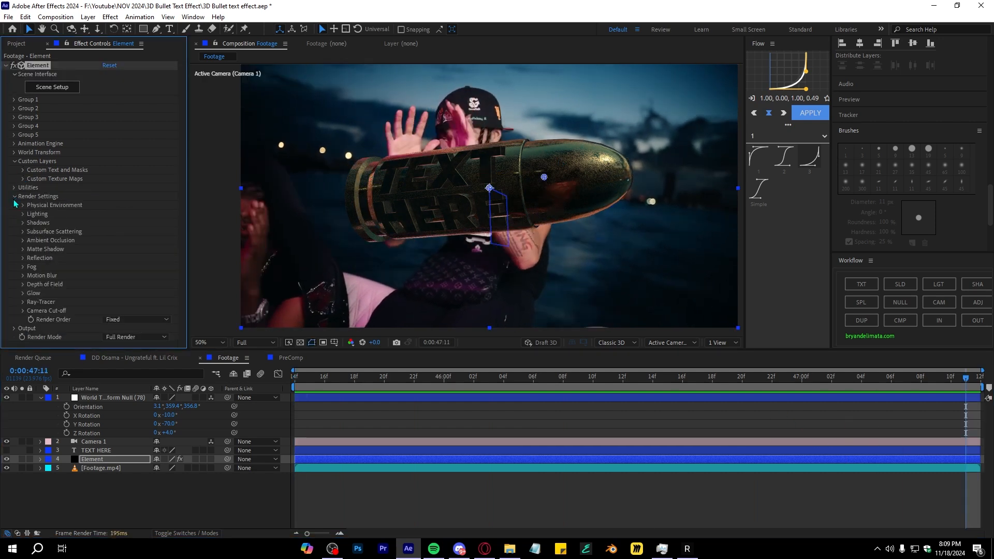
click(22, 206)
scroll(28, 213, down, 3)
click(32, 213)
drag(118, 221, 179, 203)
drag(899, 380, 969, 391)
drag(122, 221, 120, 229)
mouse_move(108, 169)
mouse_down()
mouse_move(121, 176)
mouse_move(120, 161)
mouse_up()
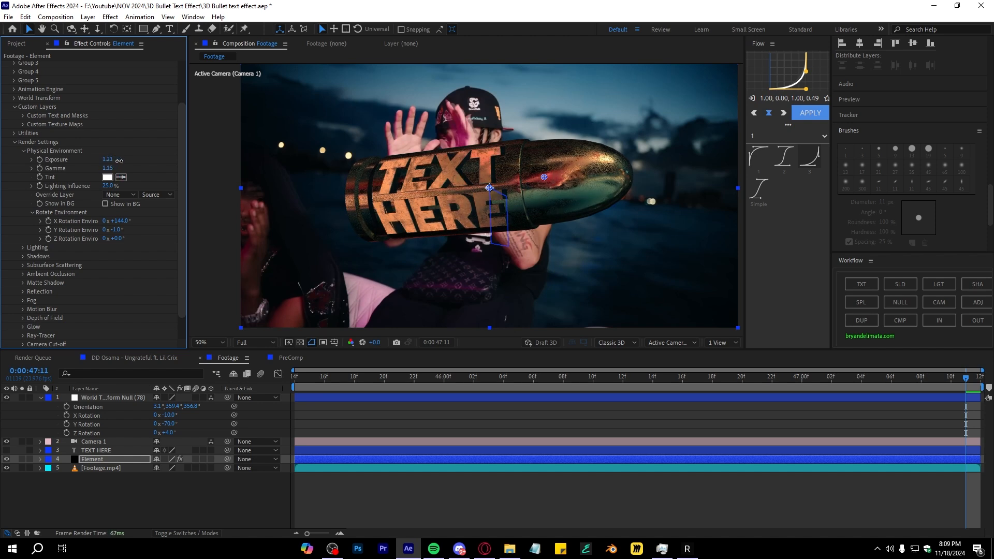
click(831, 382)
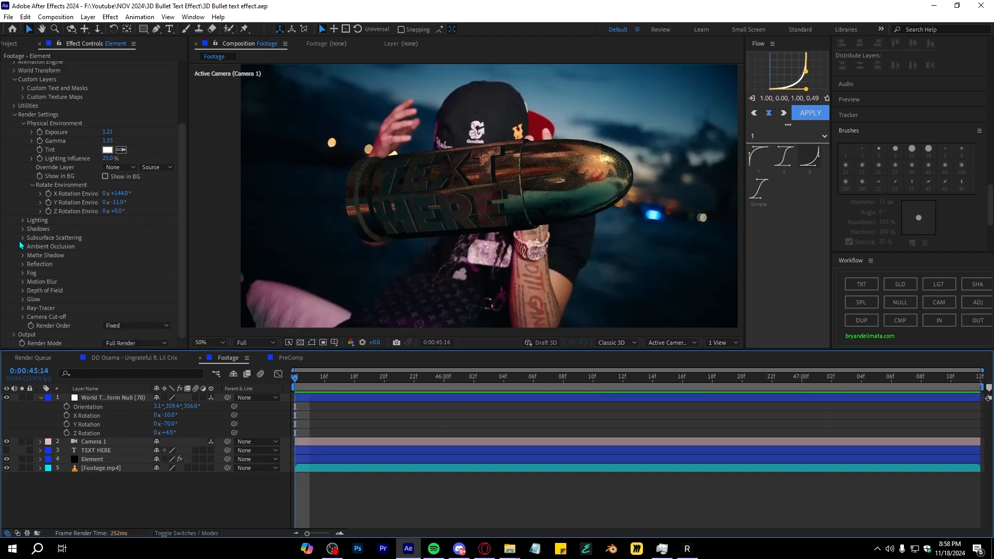
Step: Add the 360 lighting preset to Element's render settings and preview the lit bullet
click(24, 220)
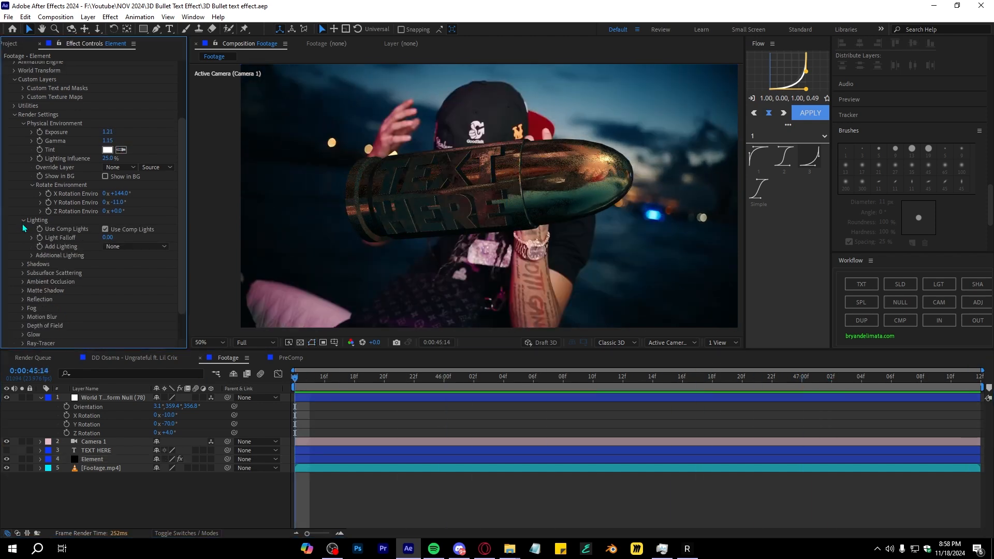
click(107, 247)
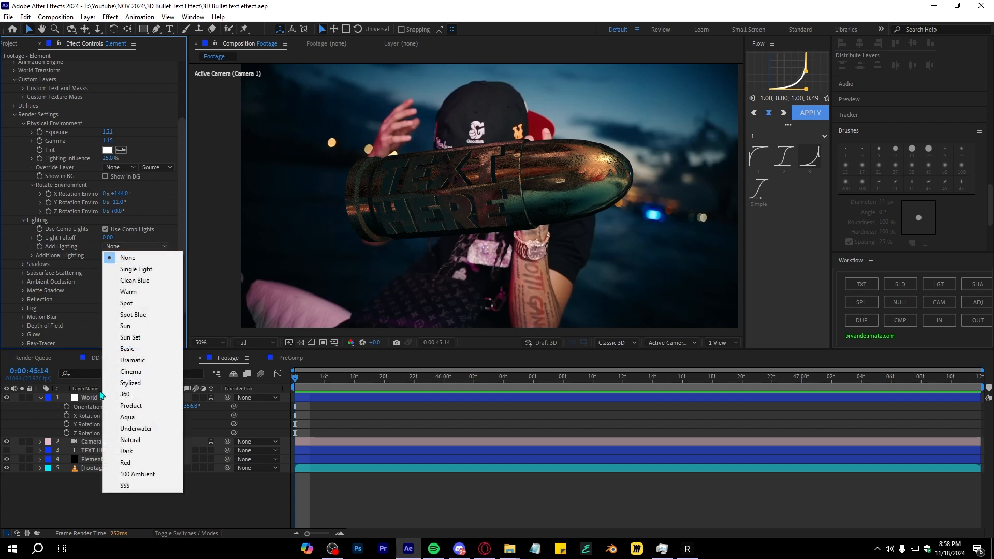
click(126, 394)
key(space)
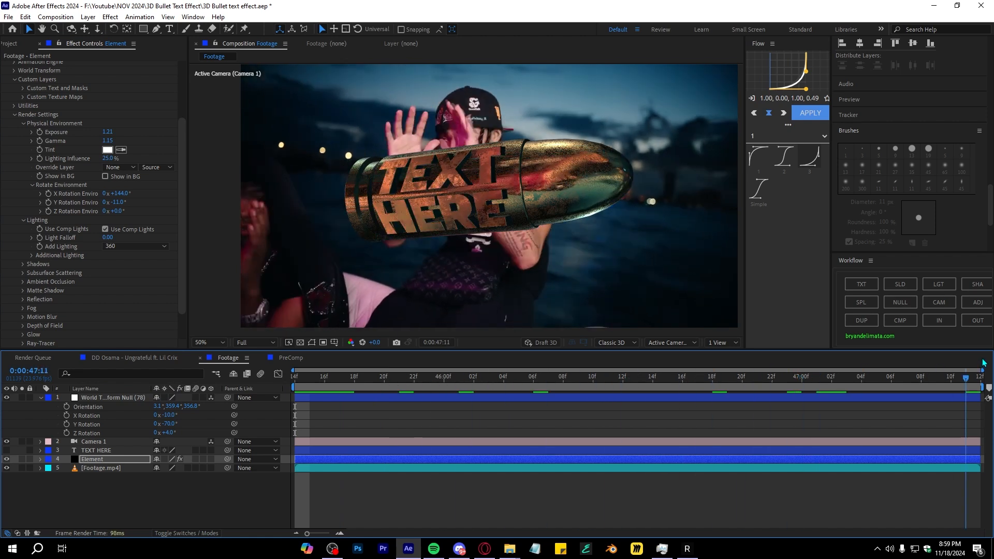
Step: Rotate the additional lighting to brighten the bullet's text, and select the World Transform Null layer
scroll(96, 205, up, 2)
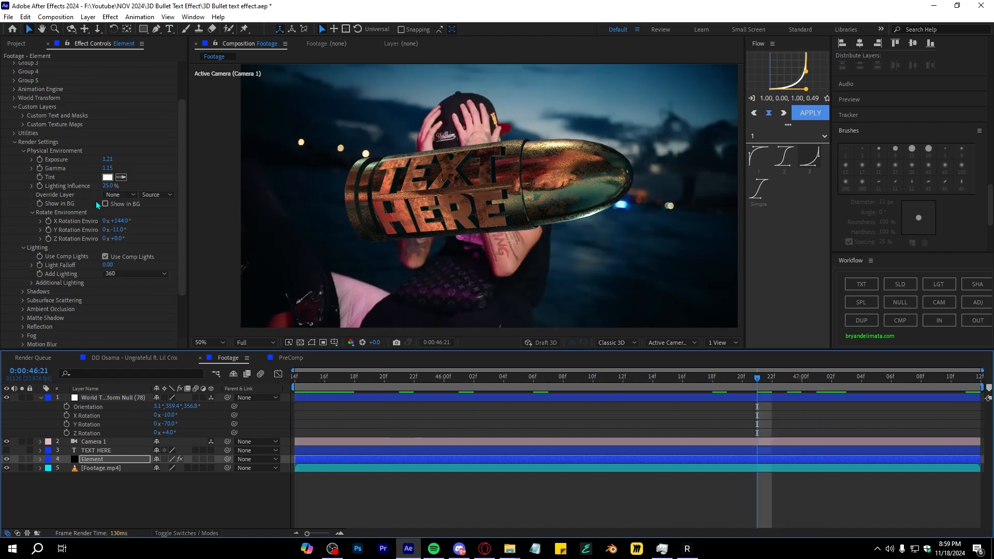
click(31, 283)
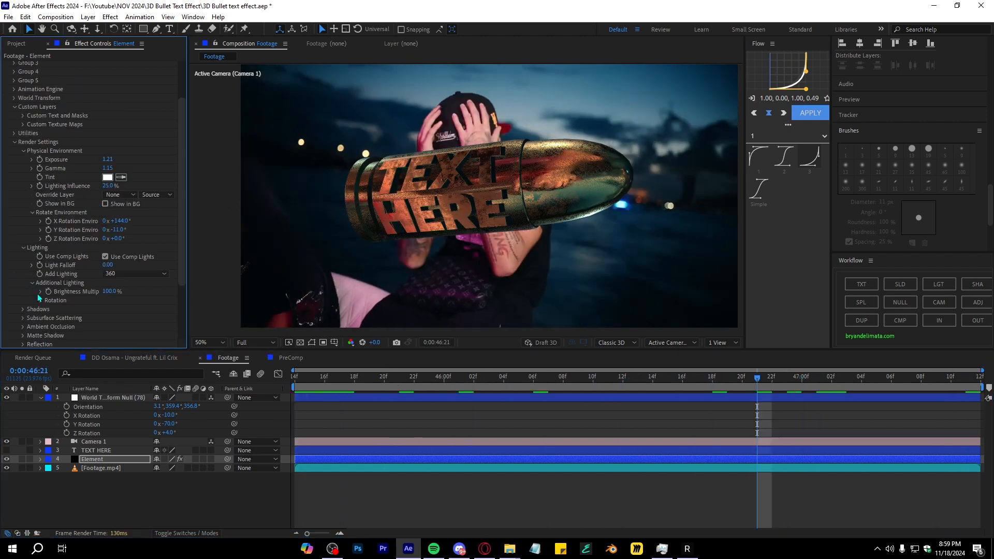
click(41, 301)
drag(116, 321, 76, 323)
click(609, 398)
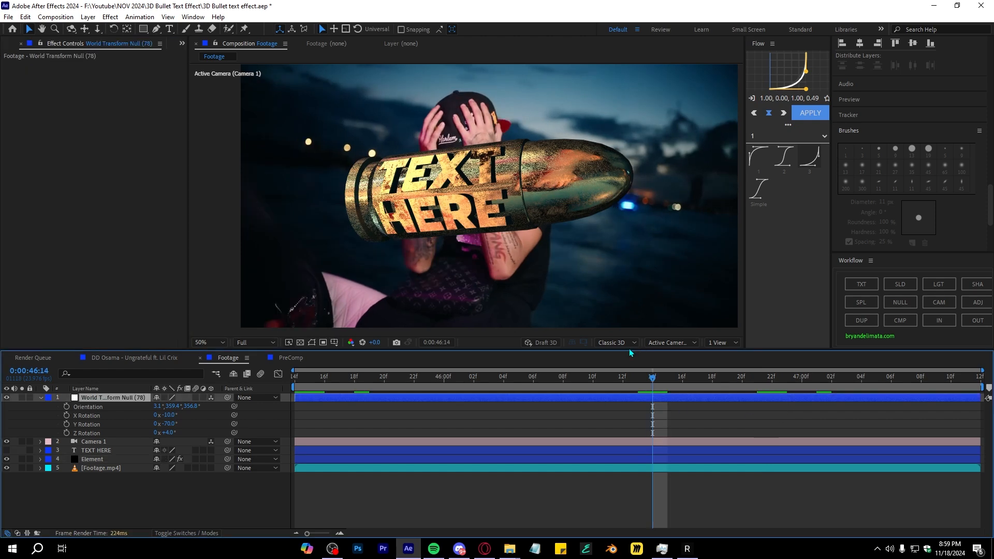
Step: Add Position and Z Rotation keyframes to the World Transform Null at 0:00:47:08
drag(568, 388, 668, 411)
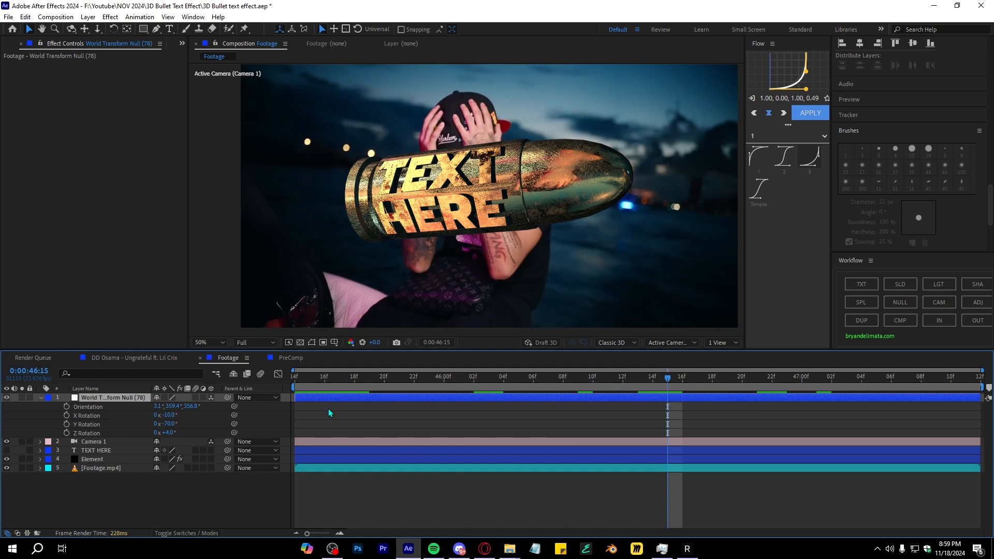
click(41, 398)
click(41, 397)
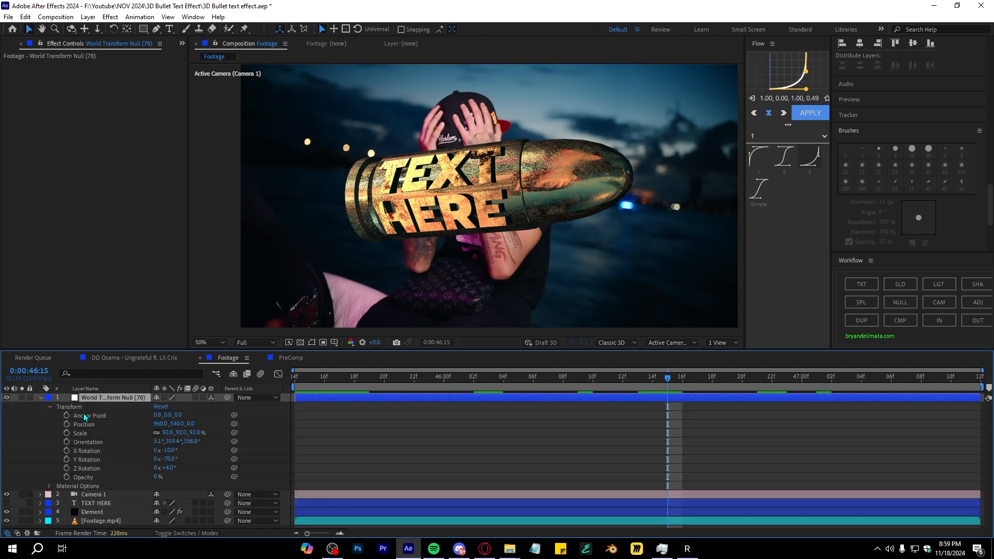
key(space)
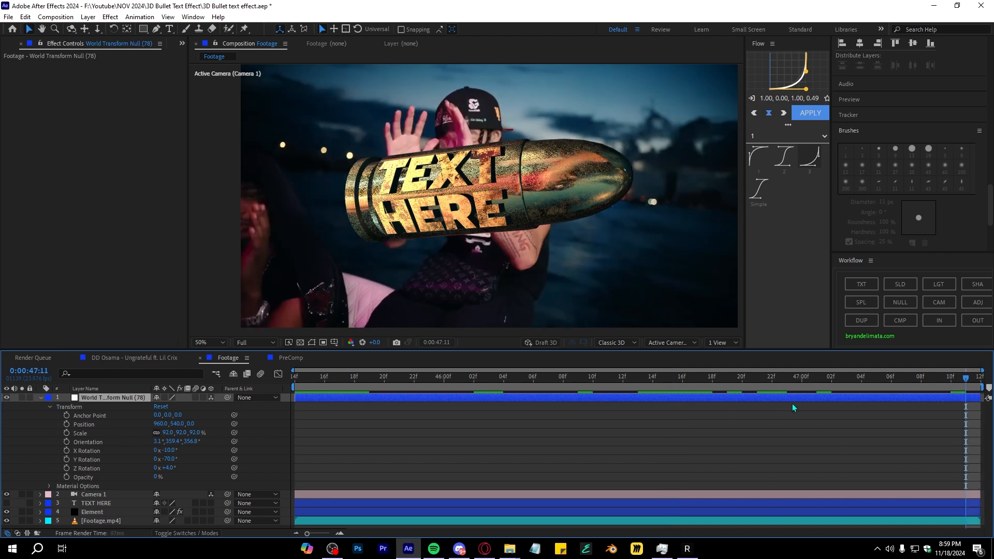
click(66, 425)
drag(965, 424, 920, 428)
mouse_move(926, 379)
mouse_down()
mouse_move(945, 388)
mouse_move(924, 382)
mouse_up()
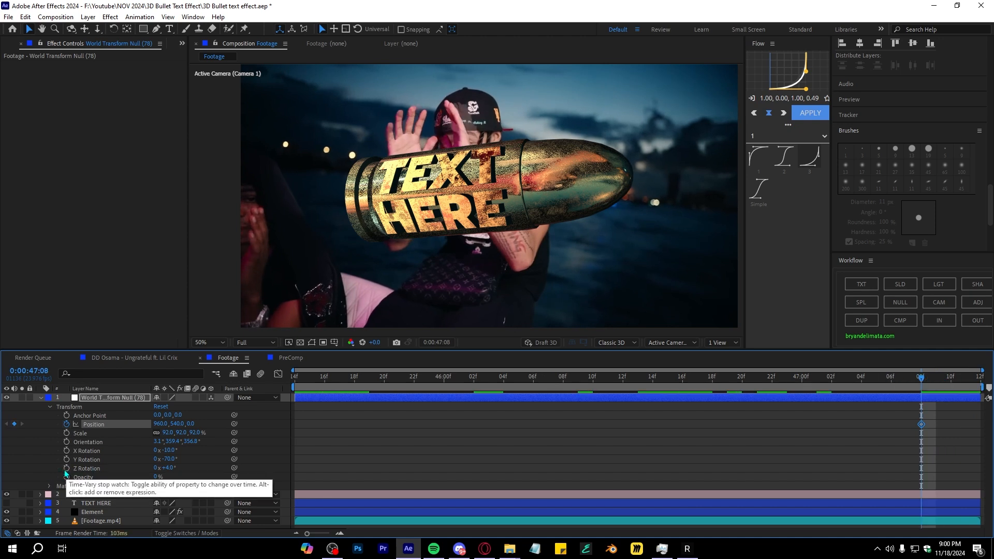
click(66, 468)
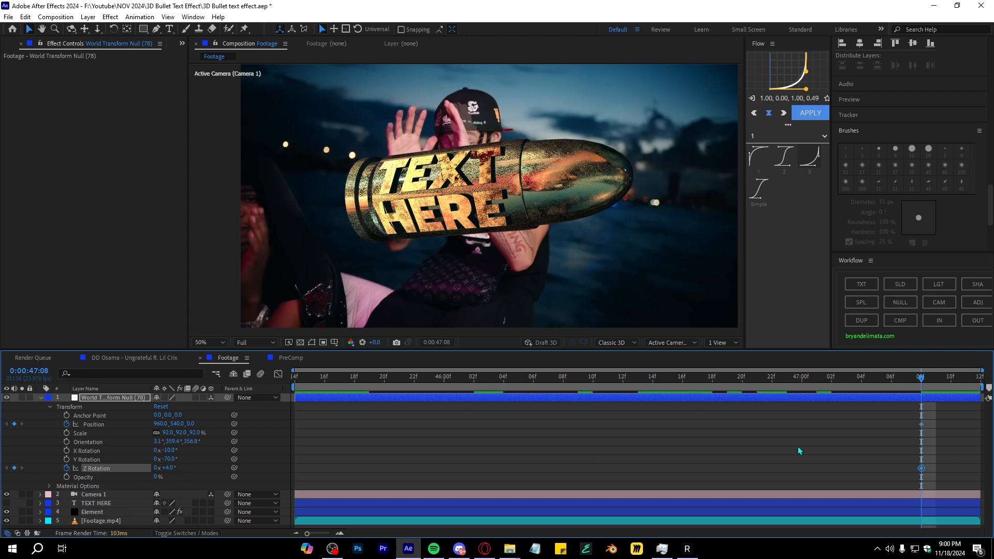
Step: At 0:00:45:14, set the null's Position to -225, 488, 1107 so the bullet starts out of frame
drag(535, 381, 6, 448)
drag(178, 424, 442, 391)
drag(155, 423, 115, 426)
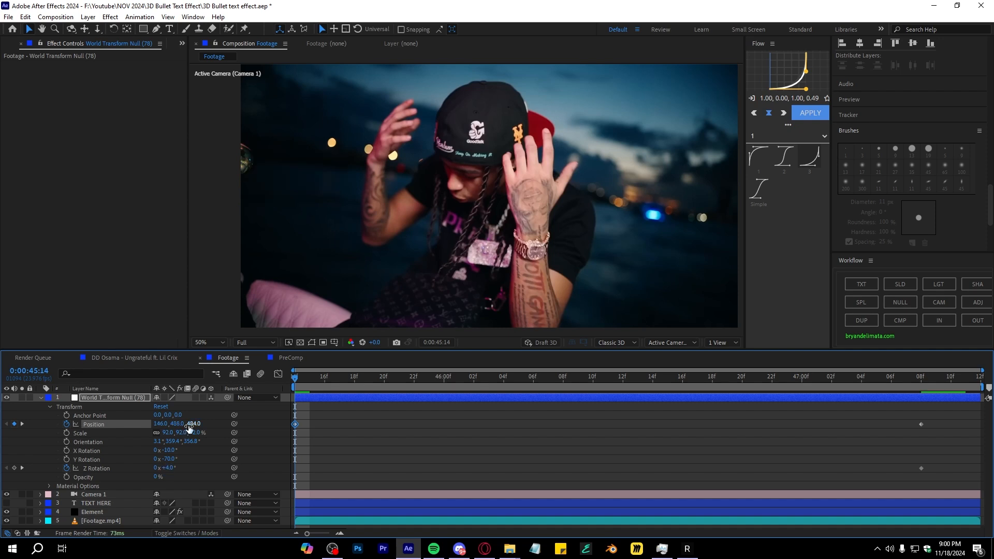
drag(191, 424, 378, 419)
drag(163, 425, 21, 450)
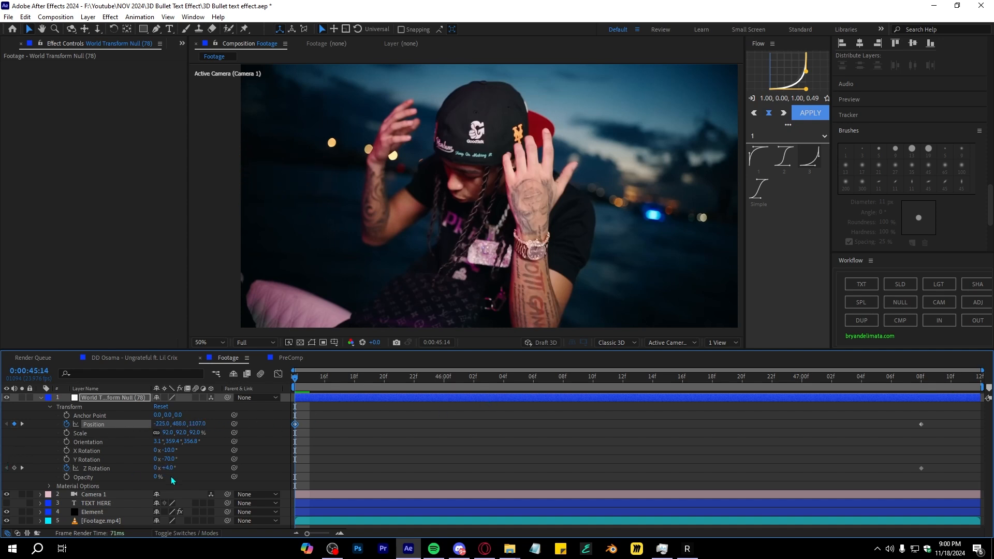
Step: Set the null's Z Rotation to 3 full revolutions at 0:00:45:14
click(100, 477)
click(97, 471)
click(176, 475)
click(156, 468)
text(3)
key(Return)
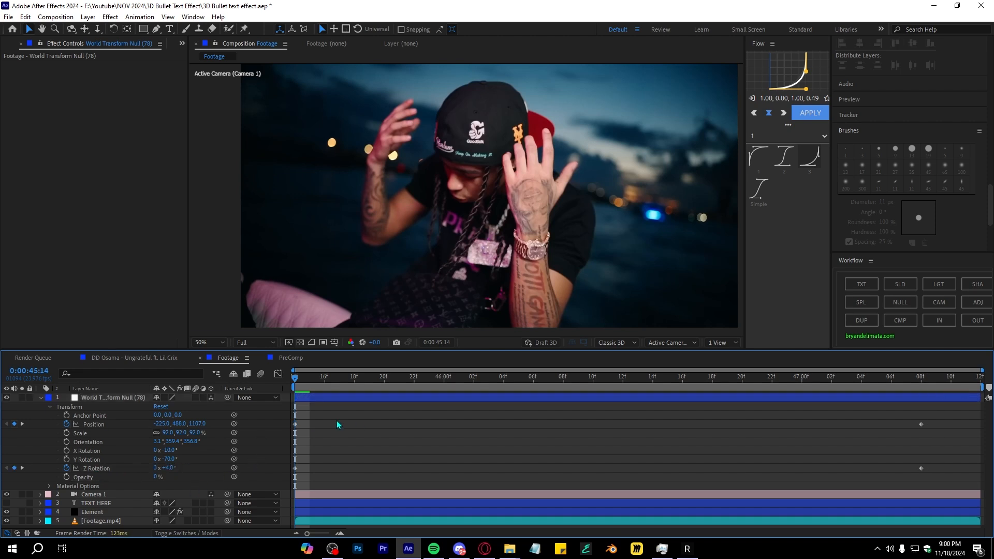
Step: Easy-ease the Position keyframes, shape their speed graph for a fast start and slow finish, and preview the motion
click(103, 424)
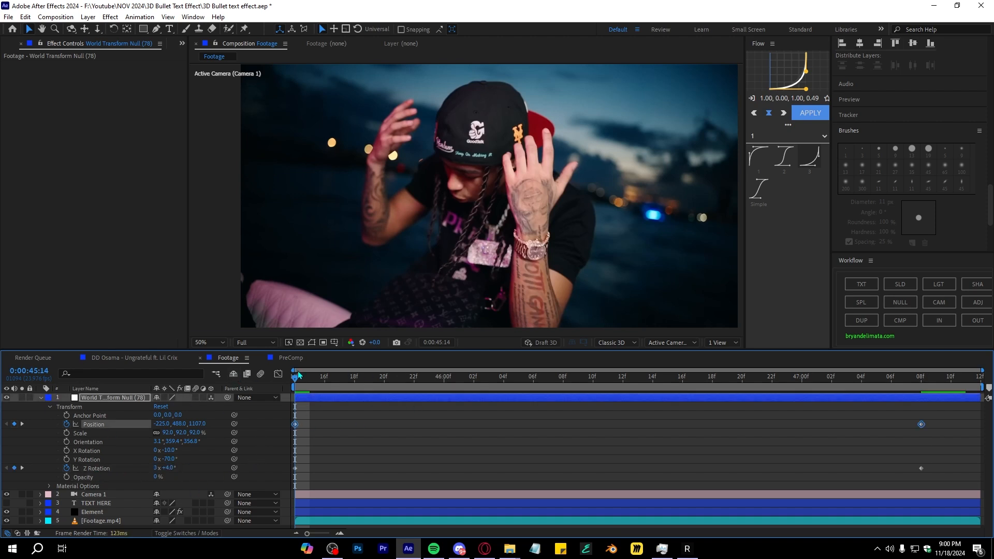
click(277, 374)
right_click(529, 519)
click(564, 424)
click(278, 374)
drag(943, 410, 113, 434)
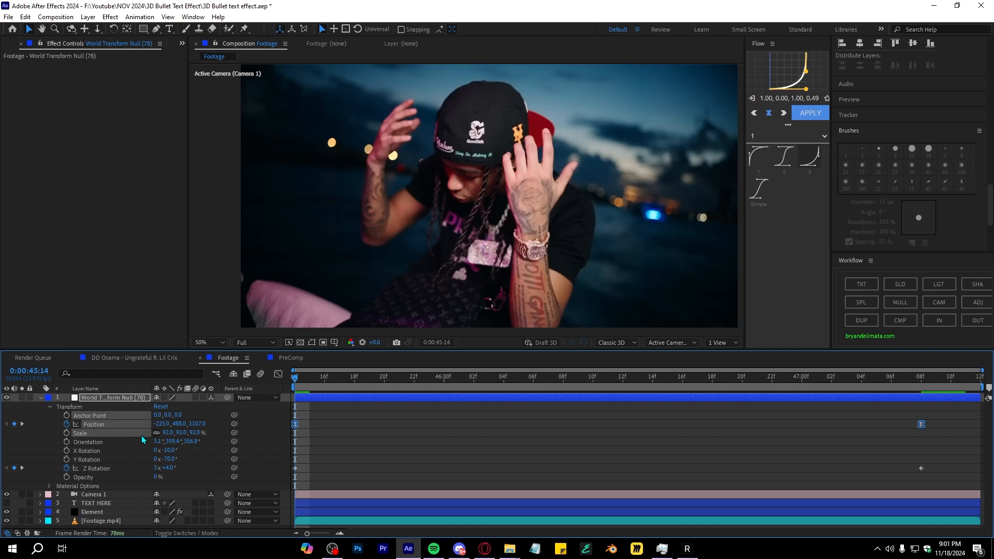
click(103, 424)
click(278, 374)
drag(260, 508, 258, 509)
drag(816, 505, 471, 510)
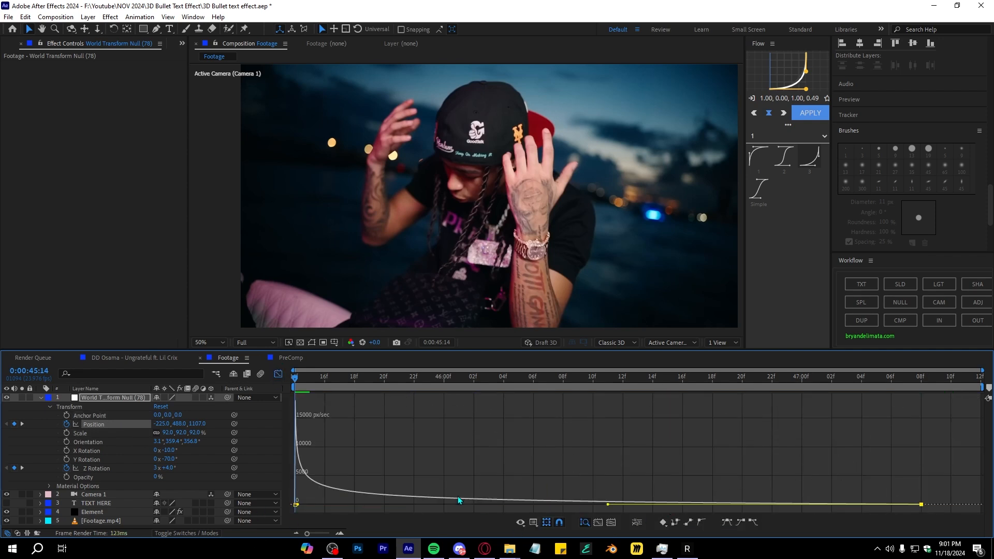
drag(295, 378, 916, 420)
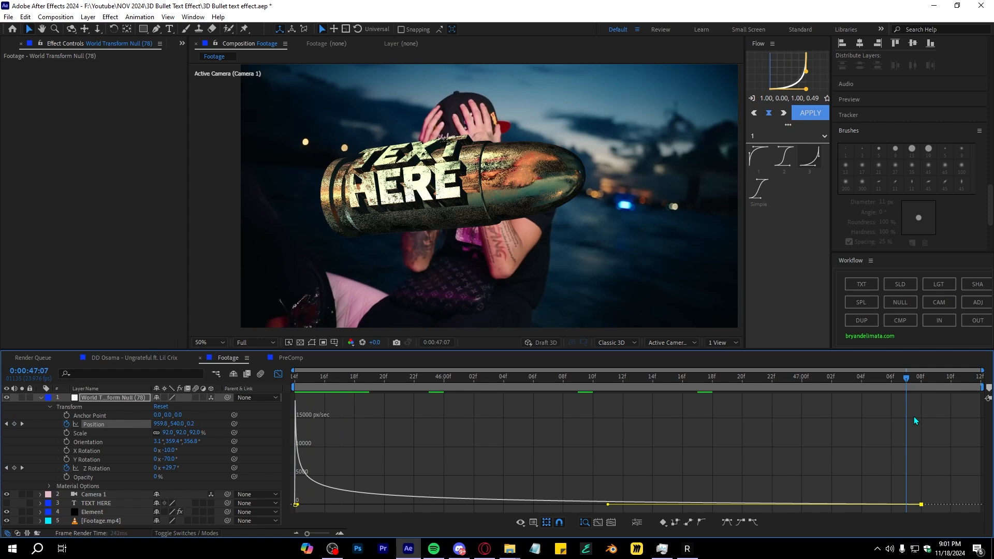
key(space)
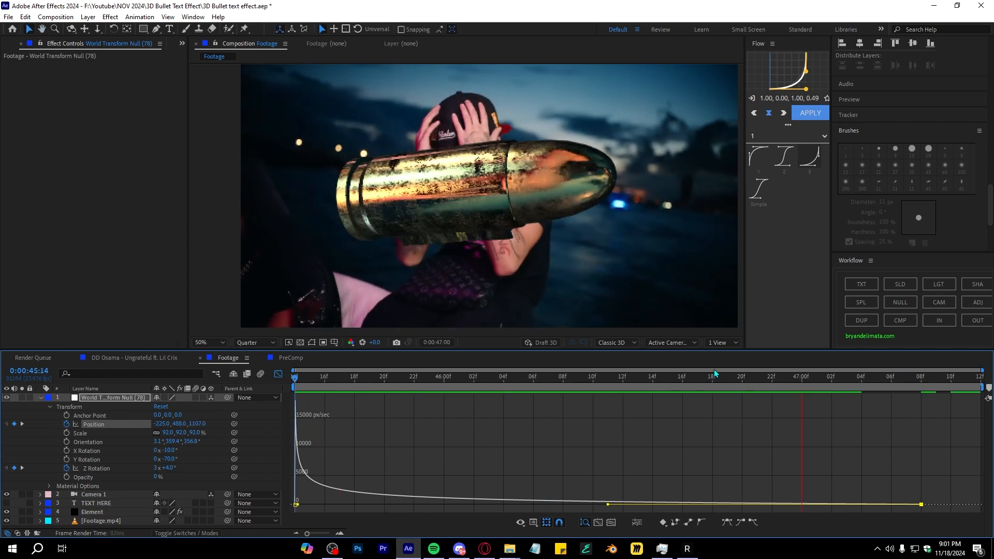
Step: Easy-ease the Z Rotation keyframes, shape their value graph into a steep drop with a gradual finish, and preview the spin
key(shift+F3)
drag(310, 452, 688, 397)
click(112, 468)
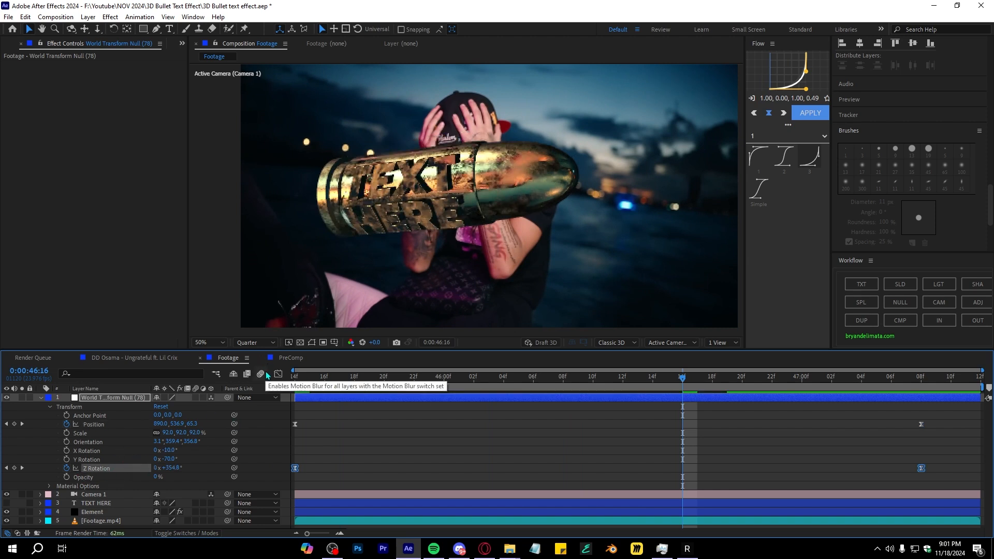
key(shift+F3)
click(534, 522)
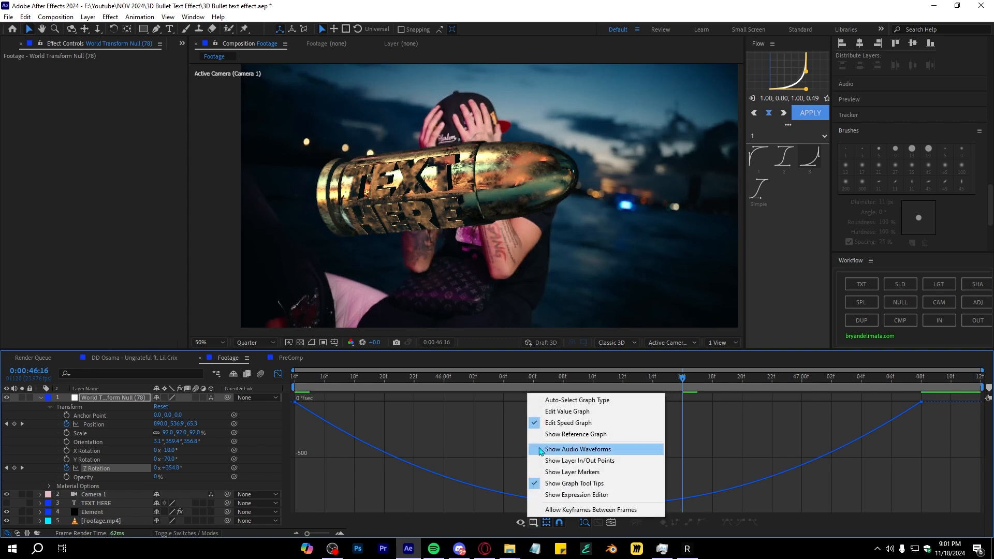
click(550, 410)
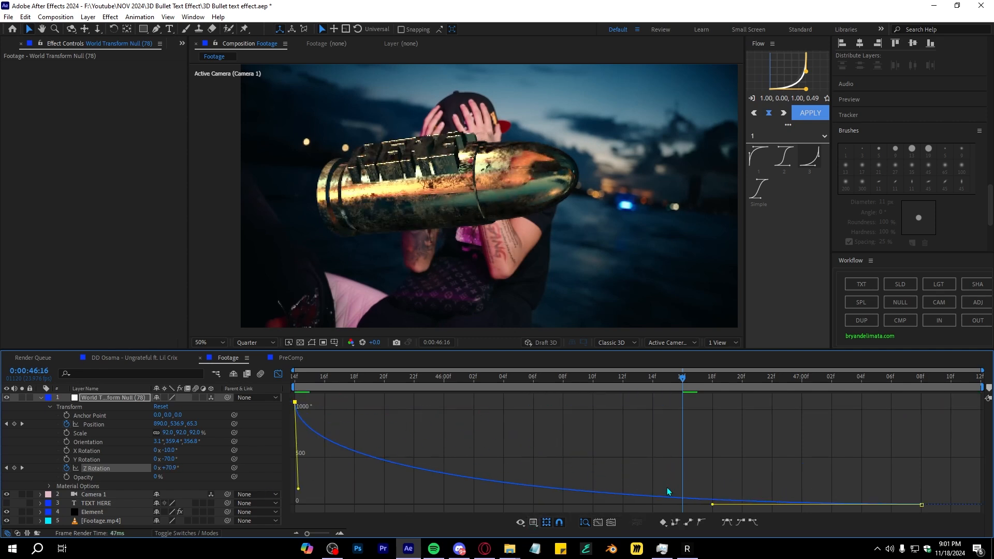
drag(713, 505, 705, 507)
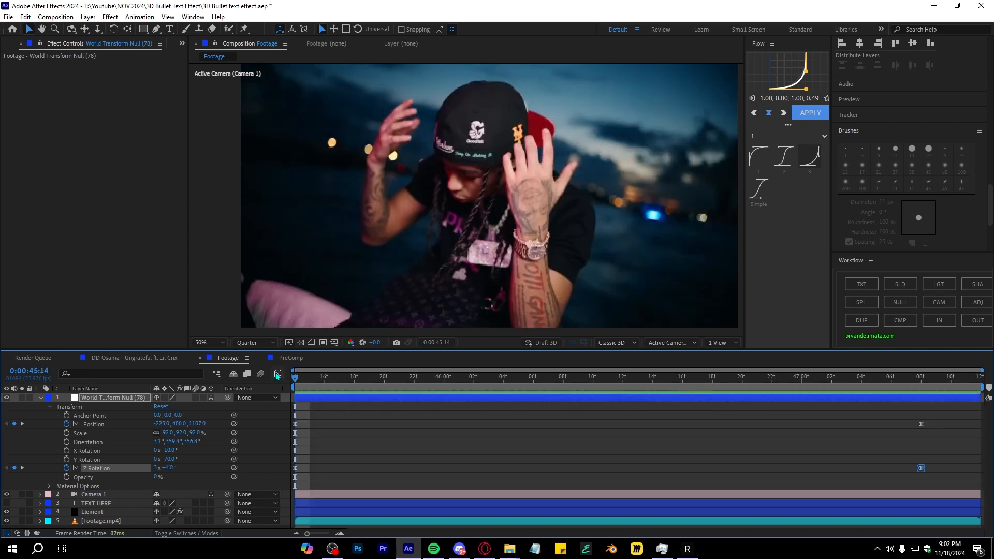
key(space)
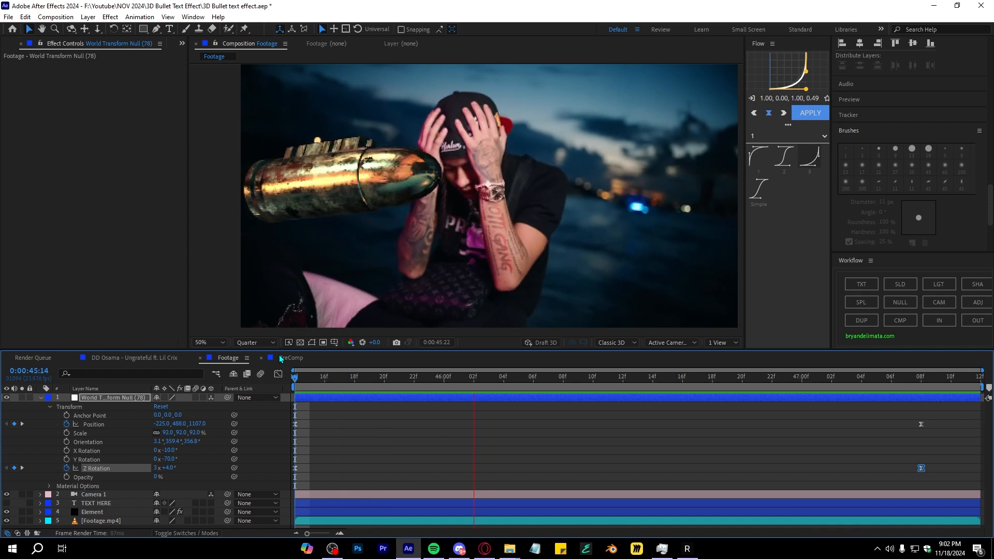
key(space)
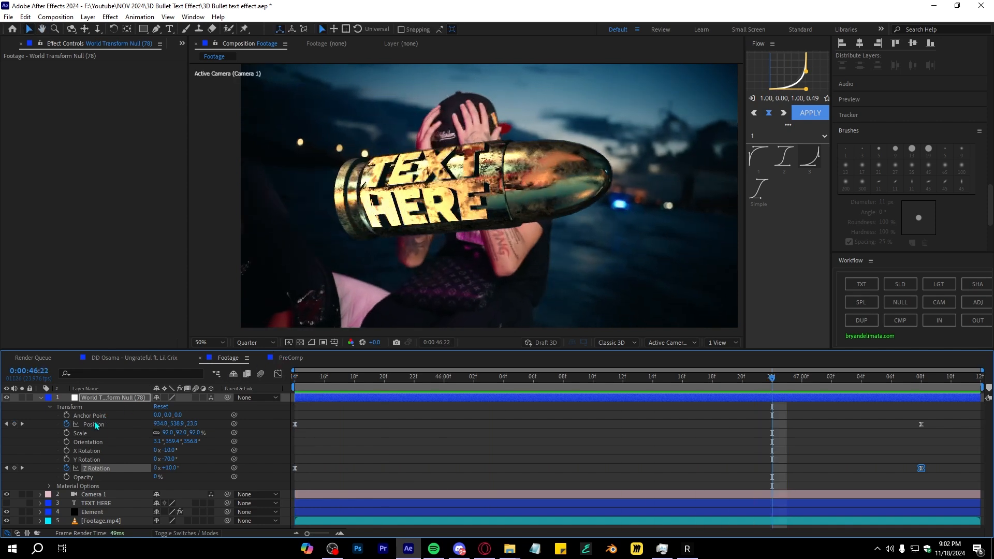
Step: Show the speed graph of the Position keyframes and return to the layer bar view
click(95, 425)
click(278, 374)
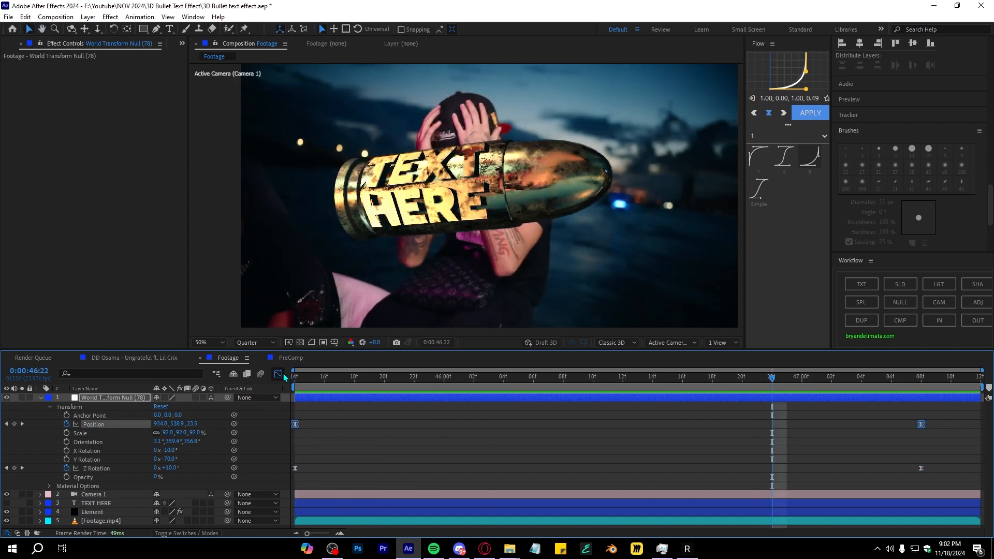
click(534, 523)
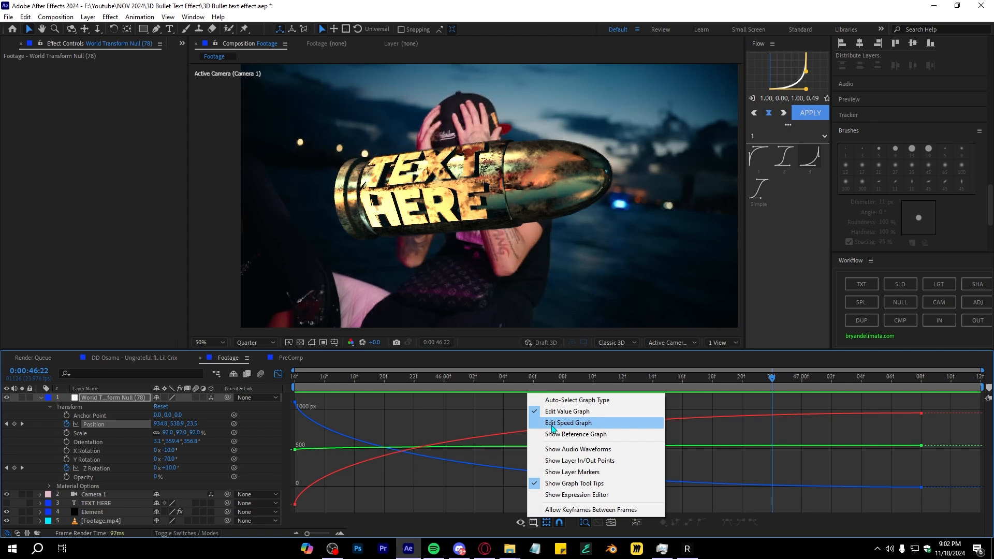
click(566, 423)
click(279, 375)
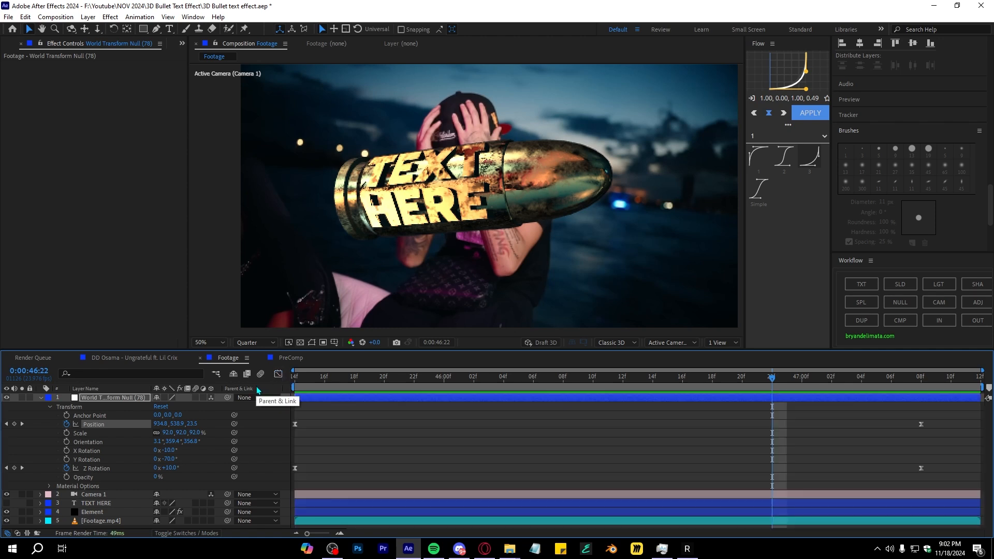
Step: Apply a Flow curve of 0.00, 0.67, 0.00, 1.00 to both Position keyframes and preview the motion
click(757, 44)
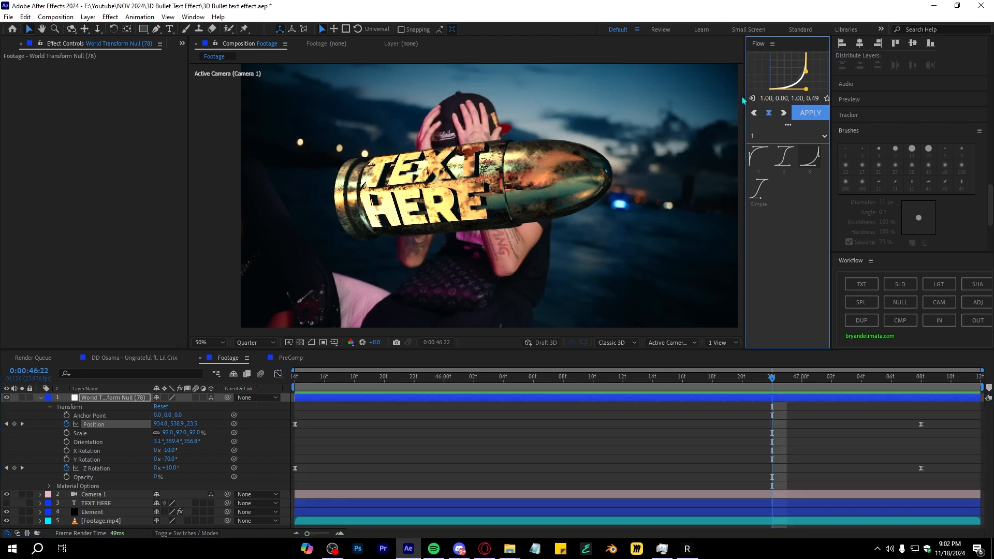
click(759, 155)
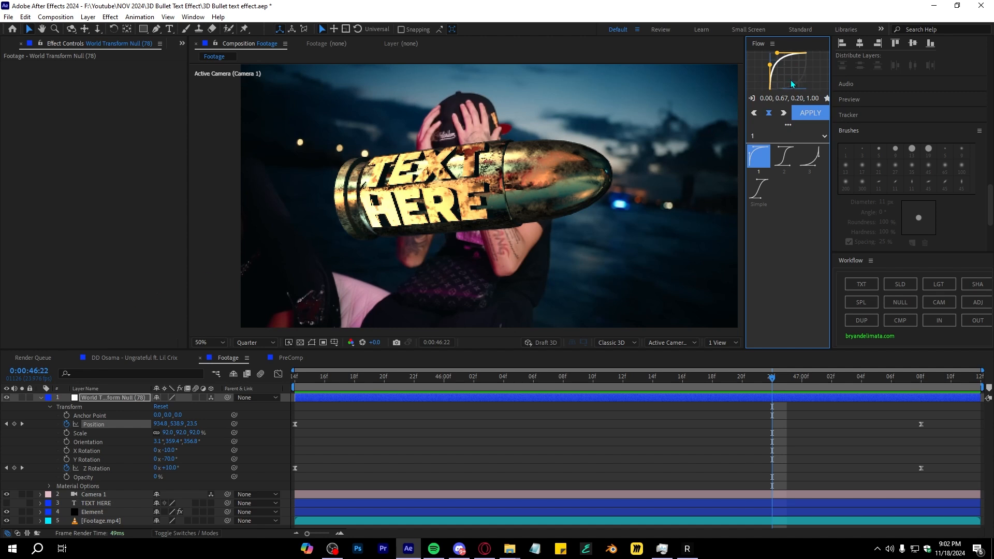
drag(945, 428, 285, 425)
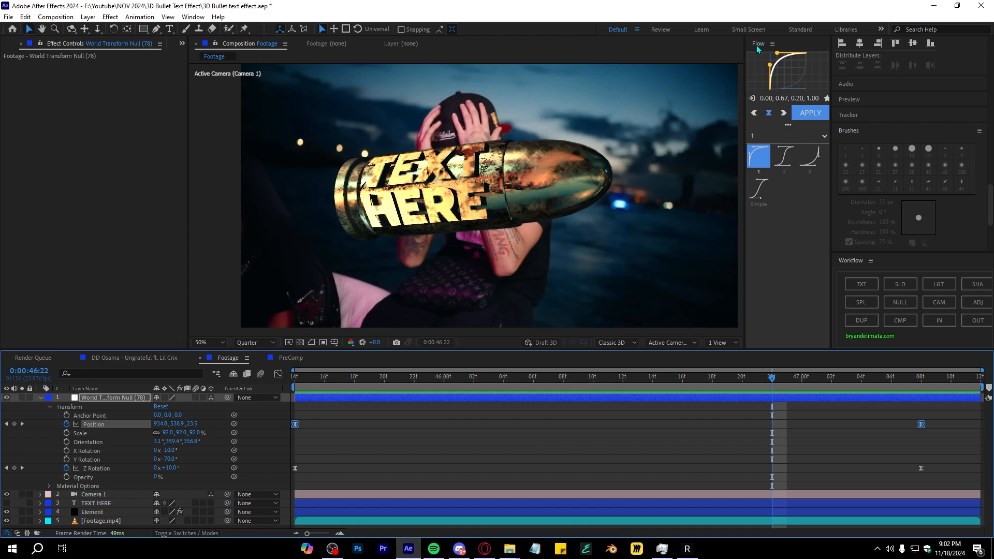
drag(777, 57, 771, 58)
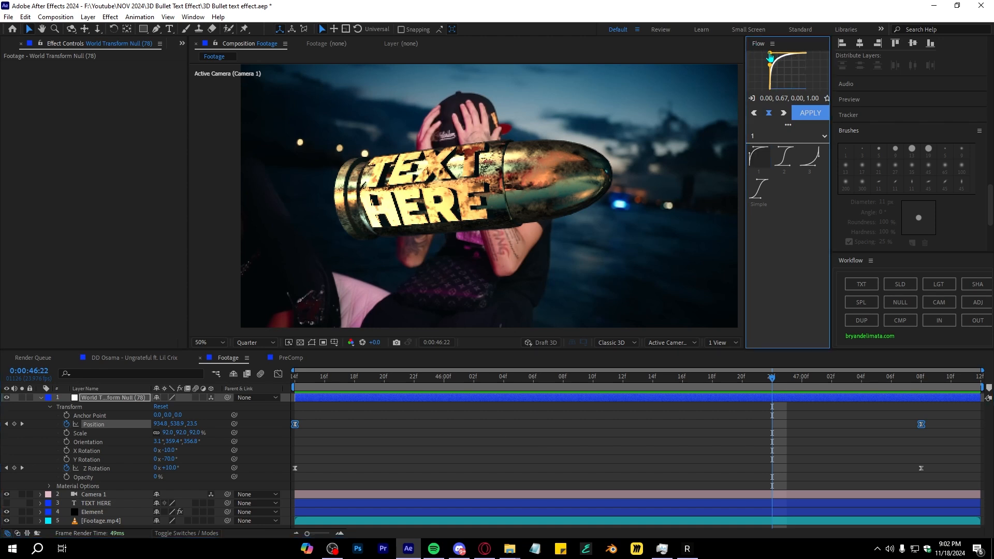
click(810, 113)
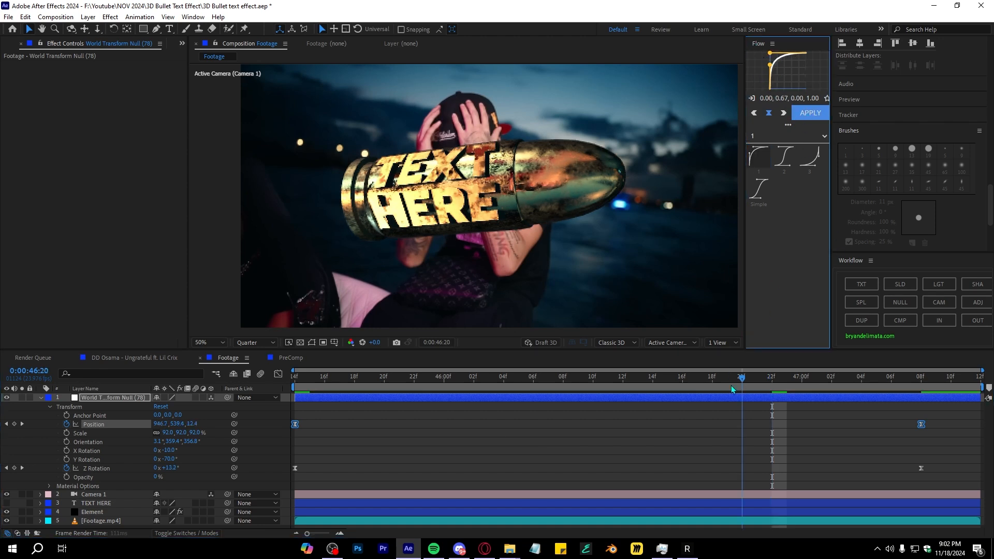
key(space)
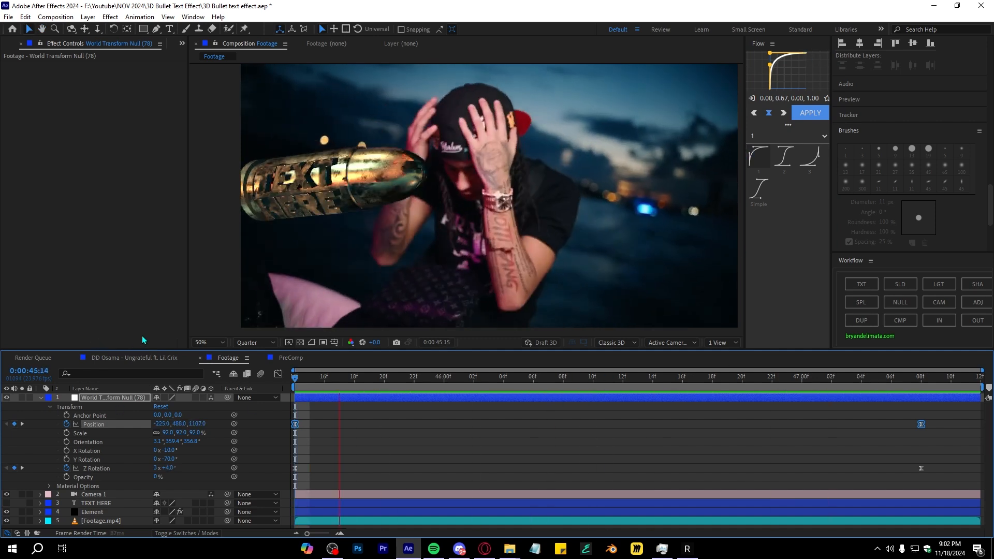
Step: Apply Flow preset 1 (0.00, 0.67, 0.20, 1.00) to both Z Rotation keyframes and preview the spin
drag(282, 464, 904, 477)
click(758, 156)
click(810, 113)
key(space)
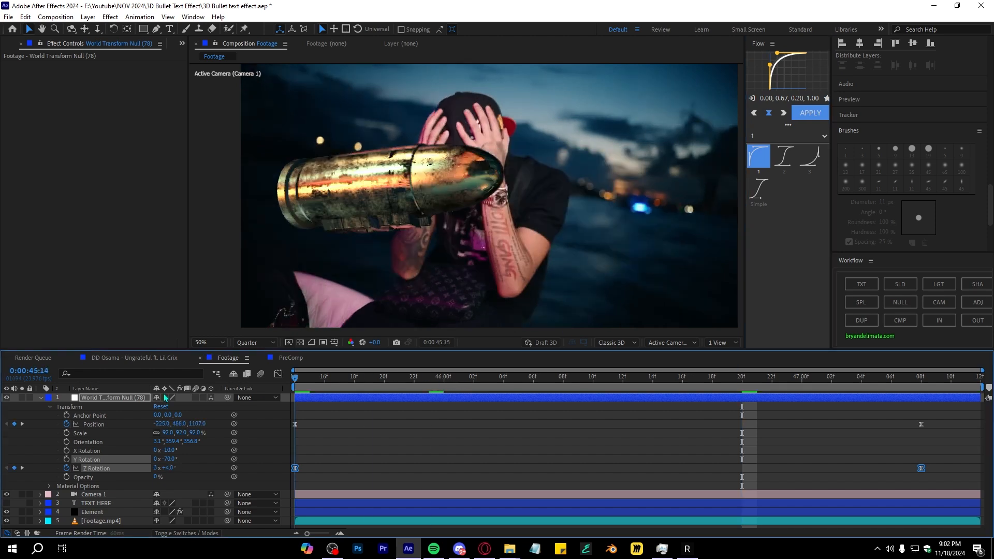
click(629, 432)
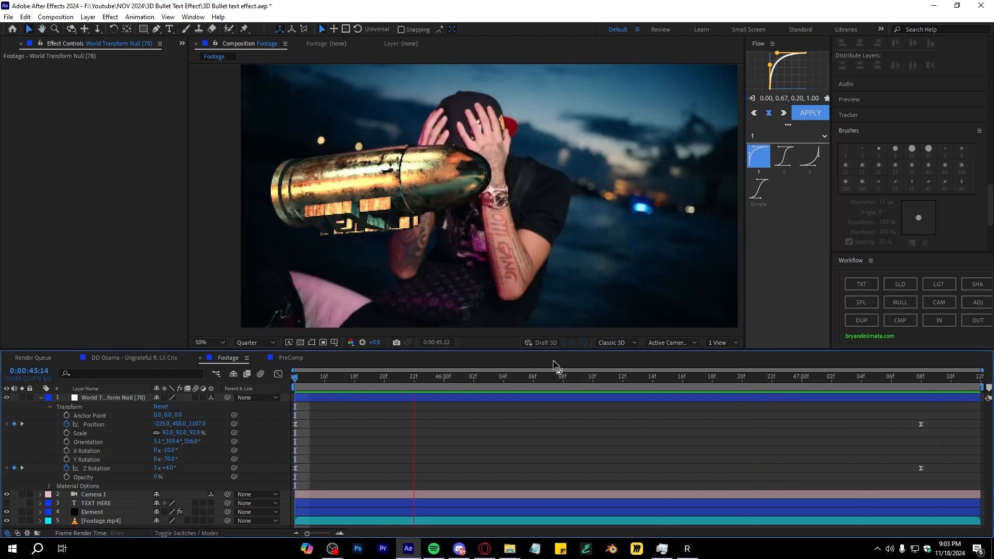
key(space)
key(space)
key(space)
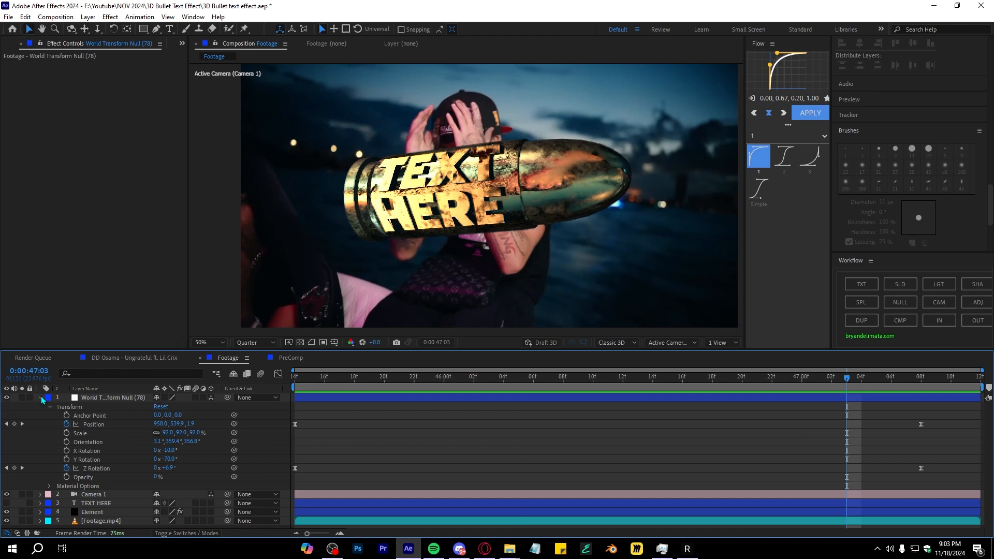
Step: Replay the bullet animation and reveal only the keyframed properties of the World Transform Null
click(40, 397)
key(space)
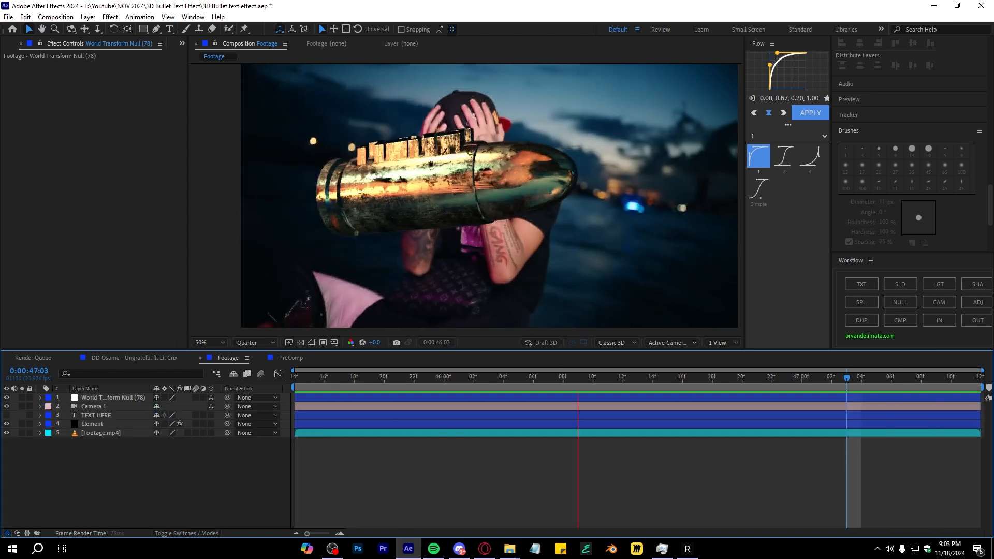
key(space)
key(space)
key(space)
scroll(638, 173, down, 2)
drag(638, 174, 662, 154)
scroll(662, 155, up, 2)
click(311, 398)
key(u)
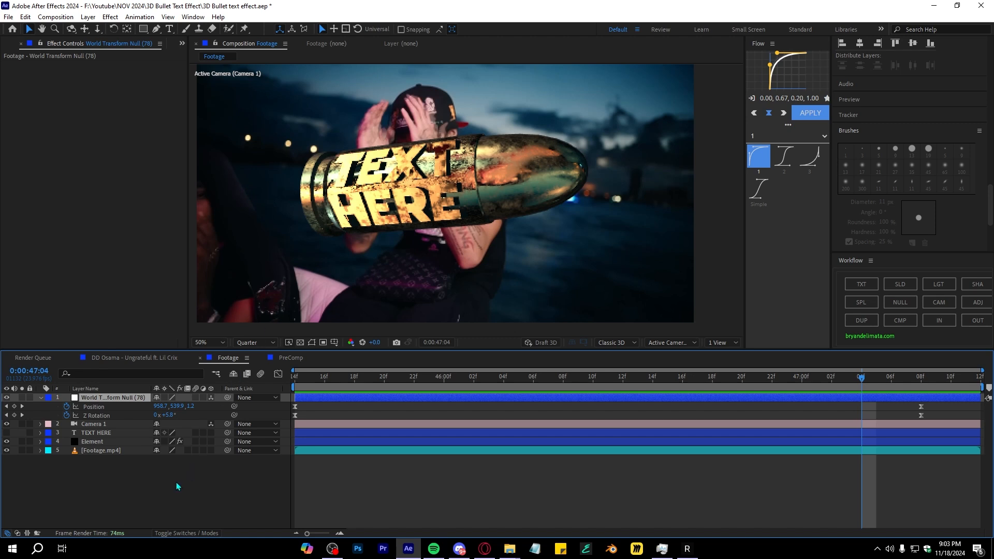
Step: Add a new null object and parent the World Transform Null to it
click(137, 484)
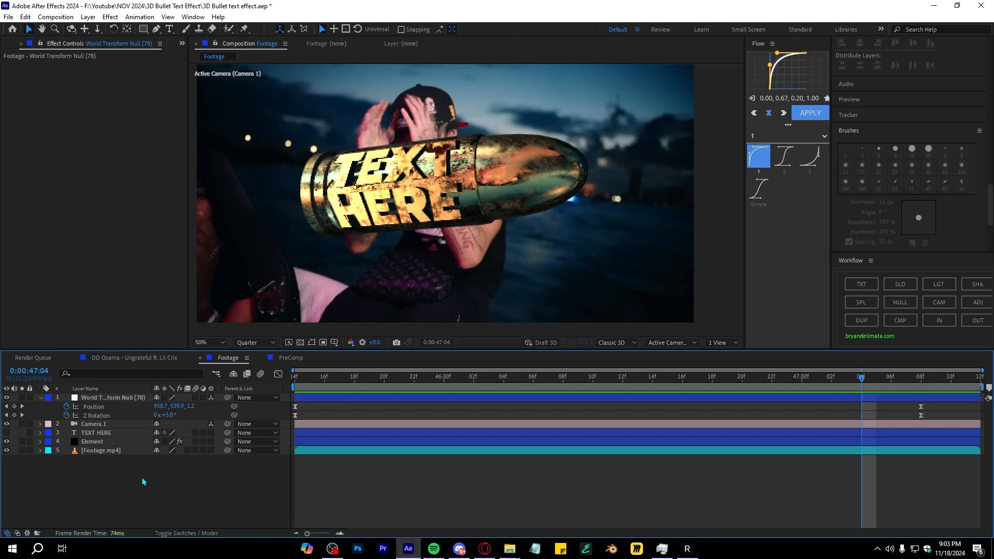
right_click(143, 482)
mouse_move(173, 355)
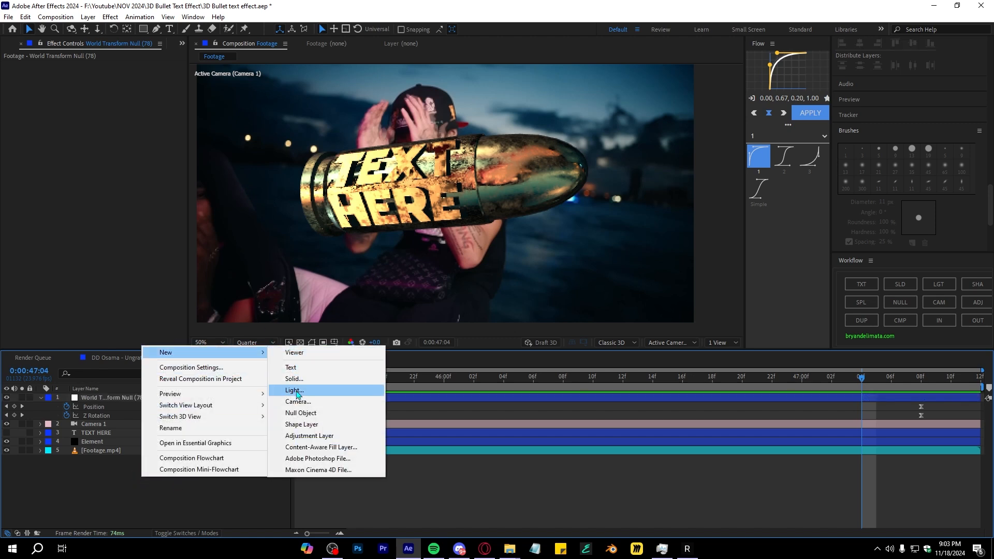
click(300, 413)
click(102, 406)
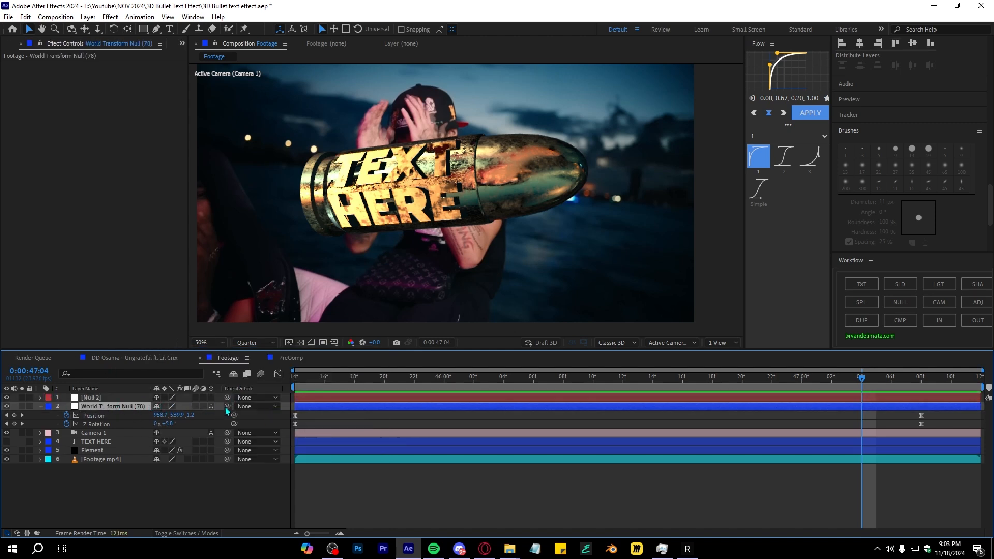
drag(227, 406, 96, 396)
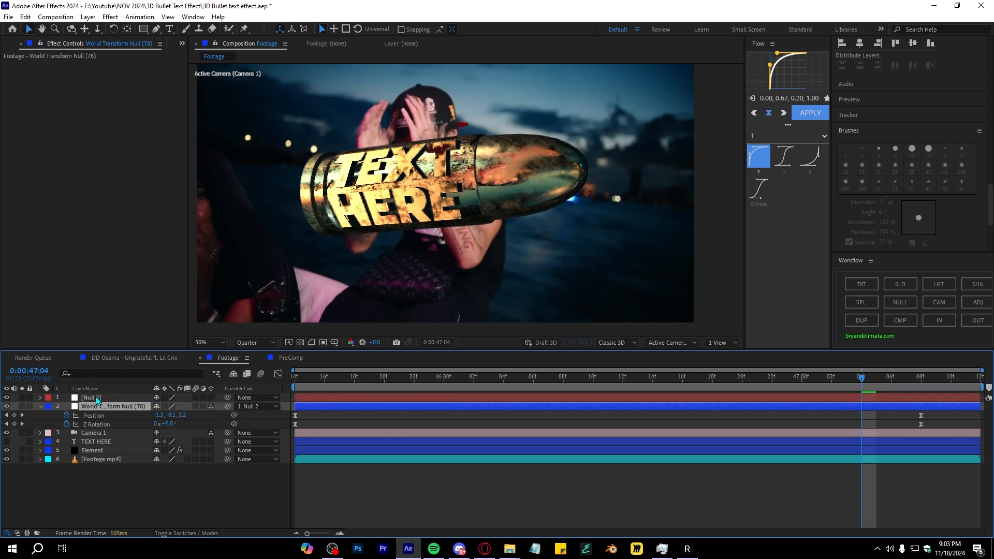
Step: Preview the animation, make the new null a 3D layer and reveal its transform properties
click(96, 396)
key(space)
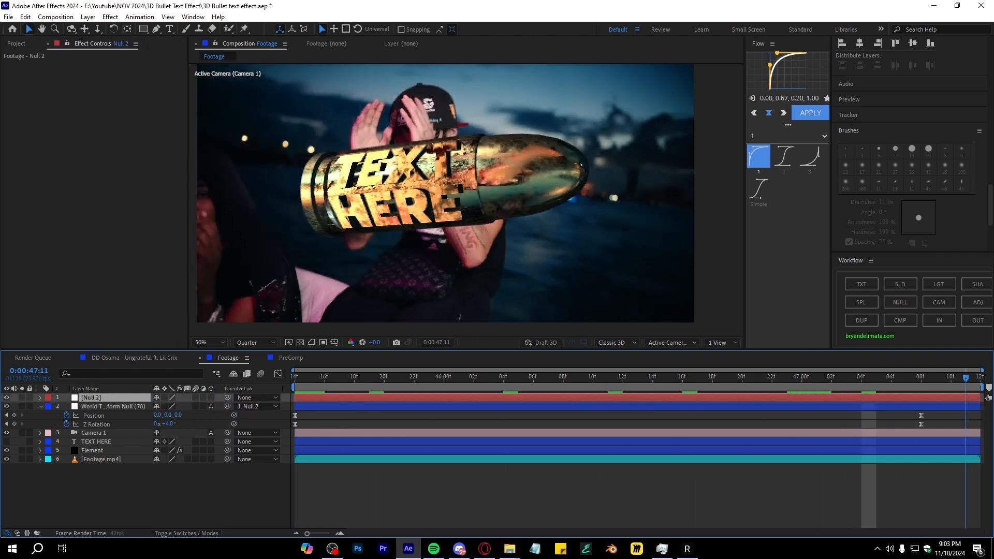
click(211, 397)
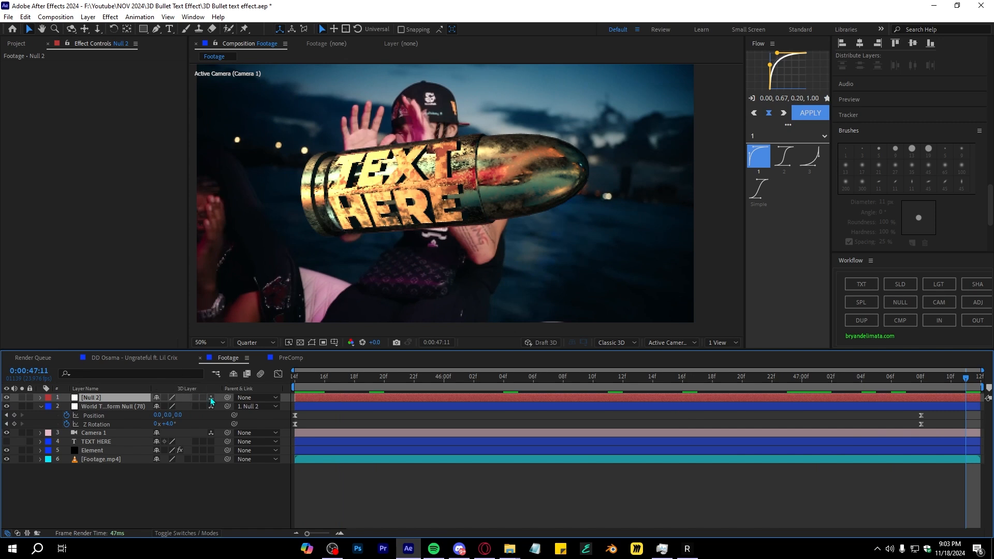
click(41, 398)
click(49, 406)
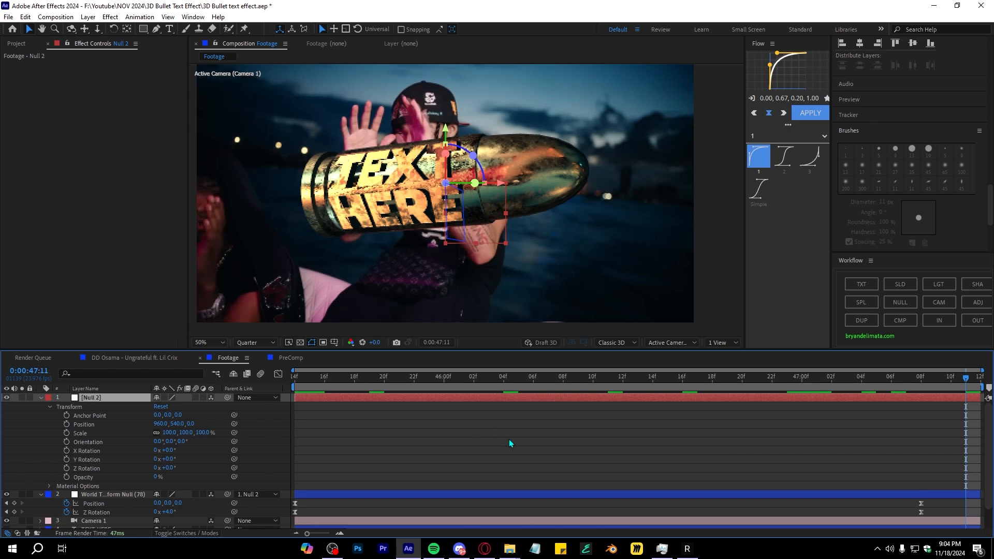
Step: Keyframe the new null's Position from 960, 540, 0 at 0:00:46:15 to beyond the frame's right edge, nearer the camera, at 0:00:47:12
click(66, 424)
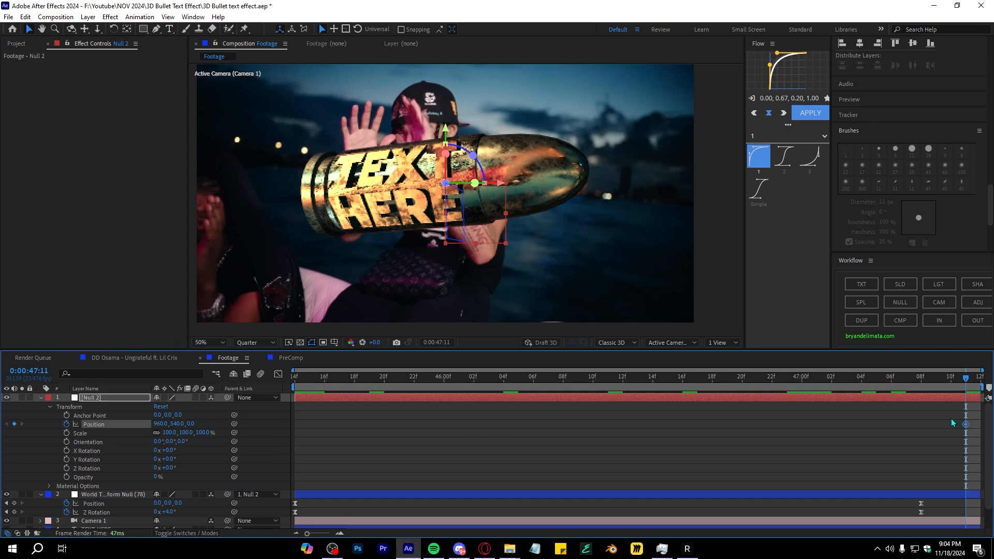
drag(966, 425, 668, 424)
drag(159, 423, 324, 423)
drag(191, 423, 234, 424)
drag(162, 424, 322, 424)
Step: Easy-ease both exit Position keyframes, shape their speed graph to accelerate sharply at the end, and scrub through the motion
drag(650, 416, 986, 434)
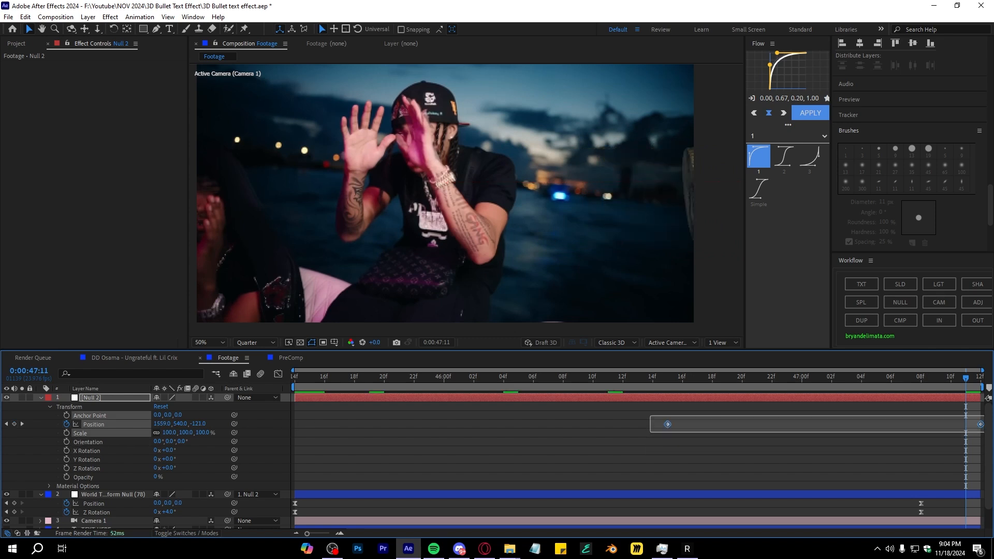
key(F9)
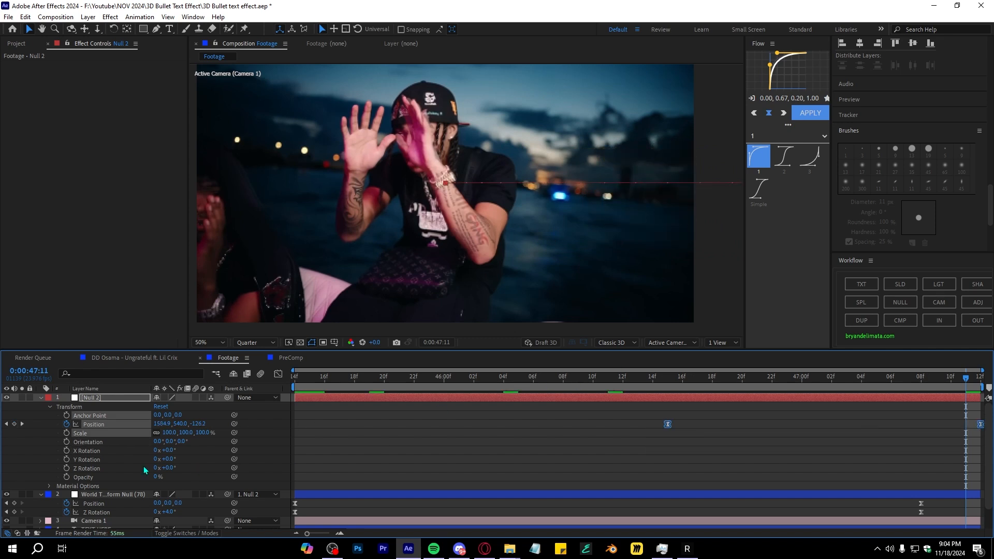
click(283, 374)
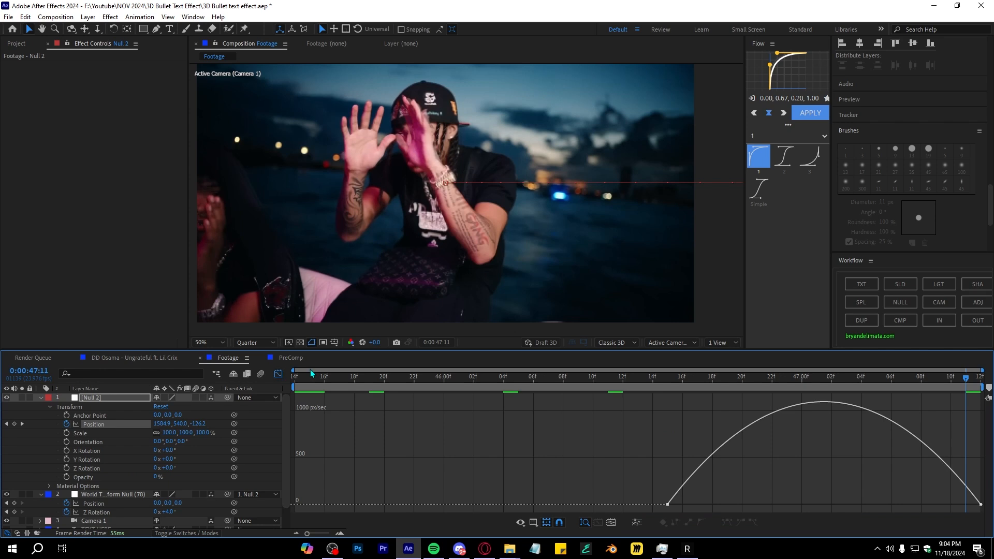
drag(928, 505, 978, 507)
drag(720, 506, 824, 505)
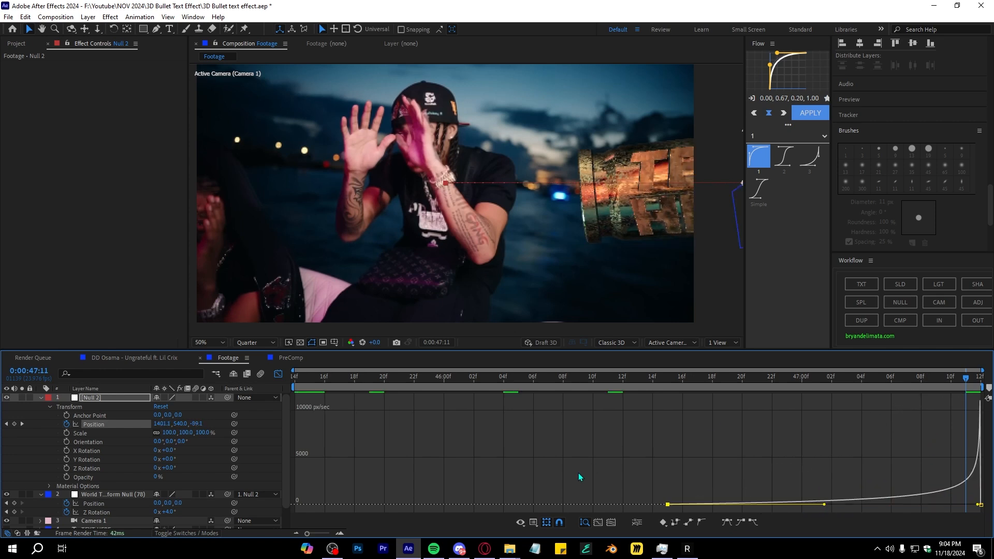
click(533, 523)
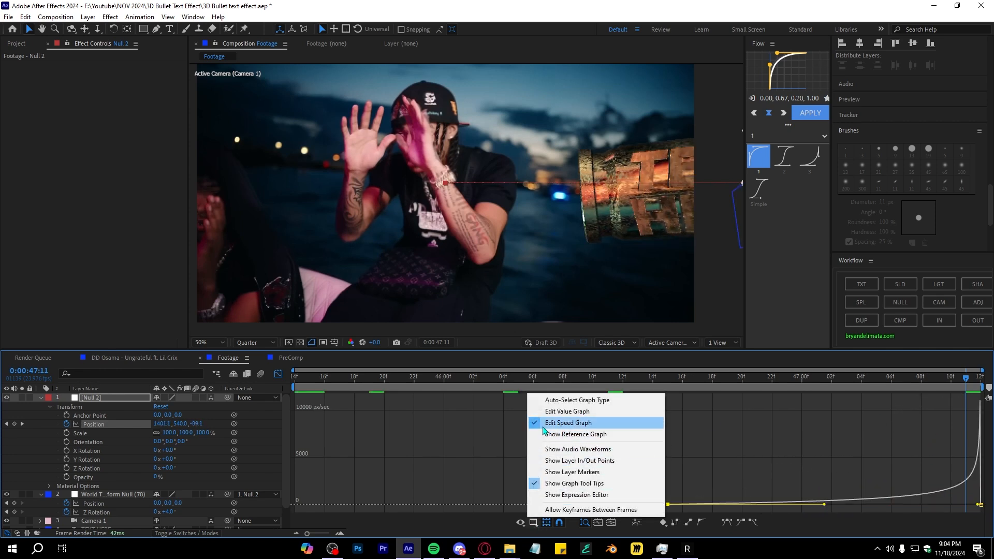
drag(673, 473, 932, 469)
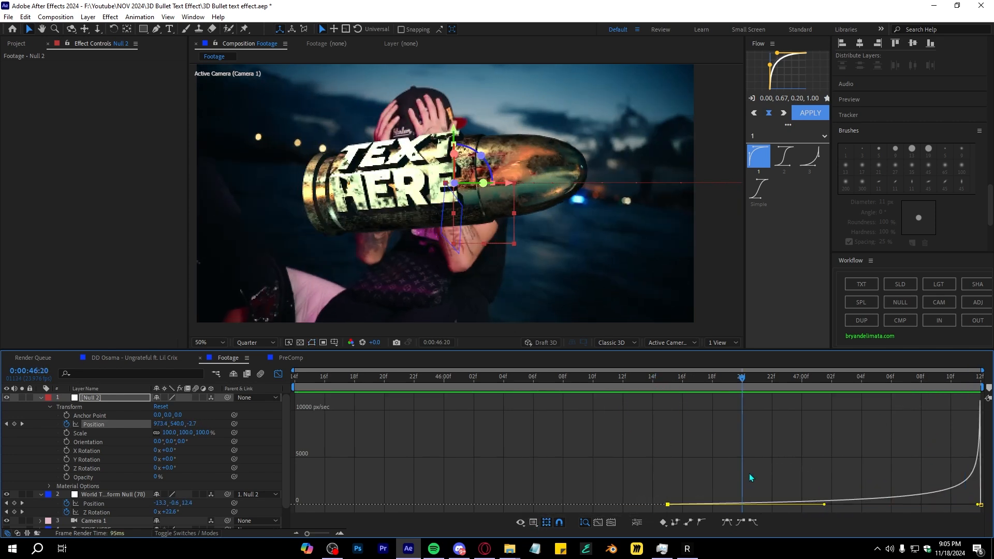
click(278, 373)
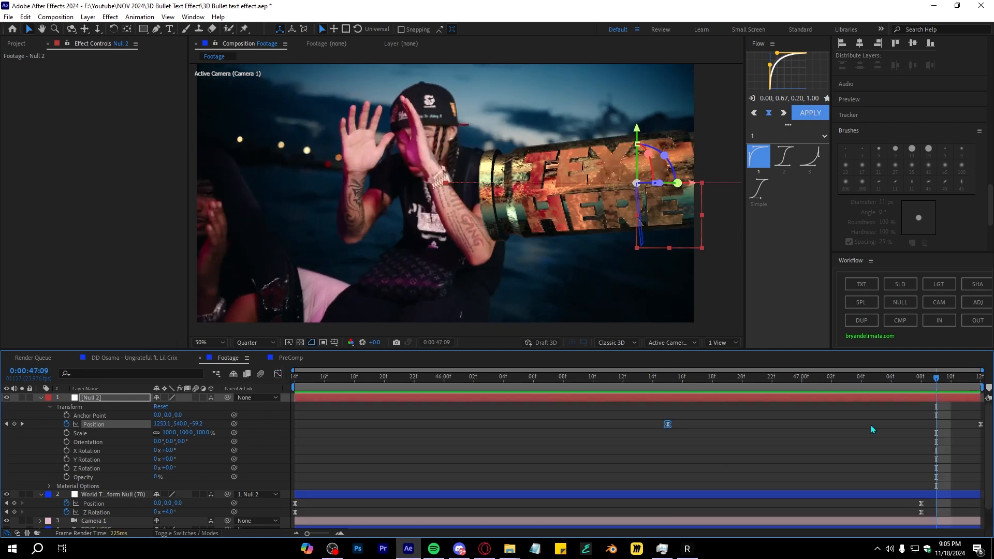
Step: Apply a Flow curve of 1.00, 0.00, 1.00, 0.29 to the new null's Position keyframes and preview the exit
click(810, 154)
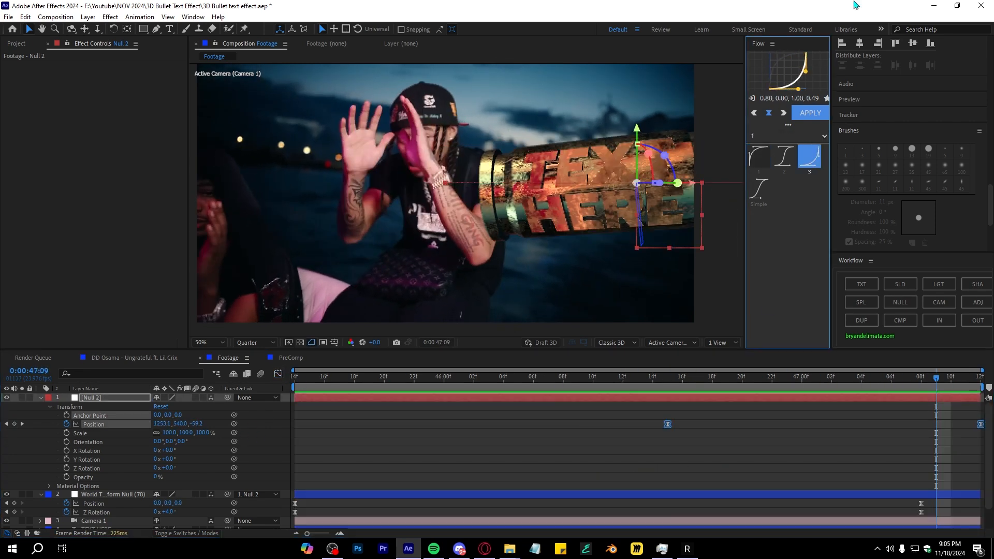
drag(808, 77, 809, 84)
key(space)
key(space)
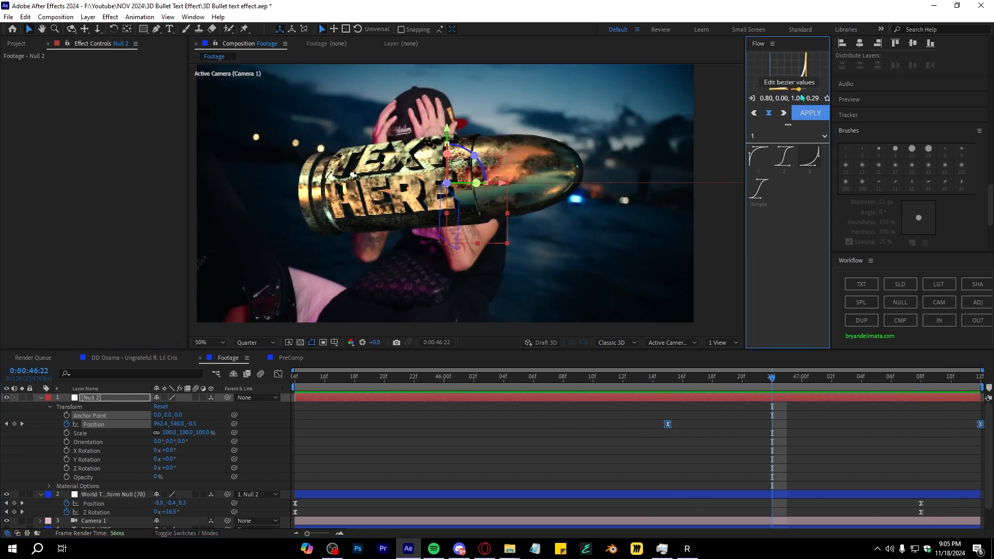
click(811, 114)
click(797, 384)
key(space)
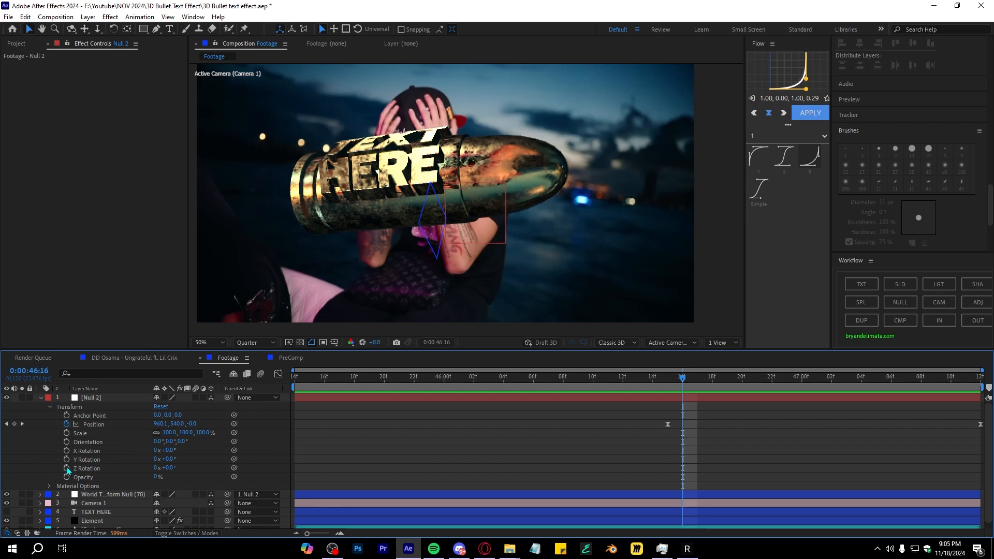
click(67, 468)
key(space)
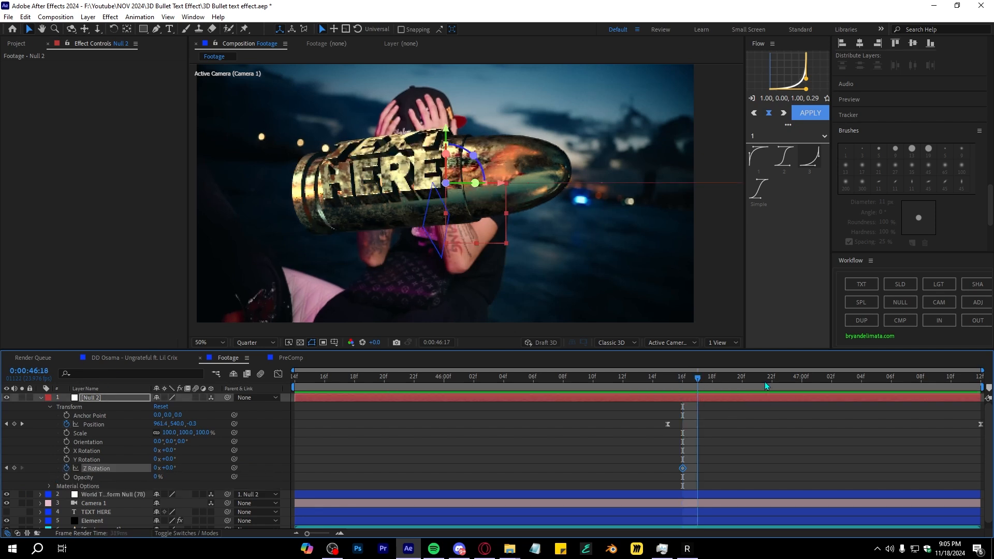
drag(170, 469, 266, 414)
key(ctrl+z)
key(ctrl+z)
key(ctrl+z)
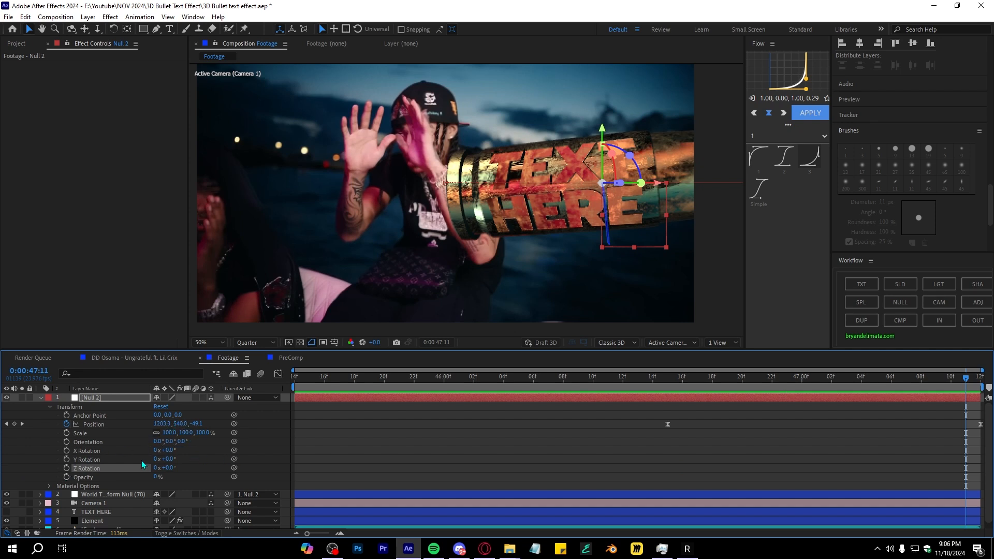
mouse_move(168, 445)
mouse_down()
mouse_move(196, 441)
mouse_move(184, 437)
mouse_up()
key(ctrl+z)
key(ctrl+z)
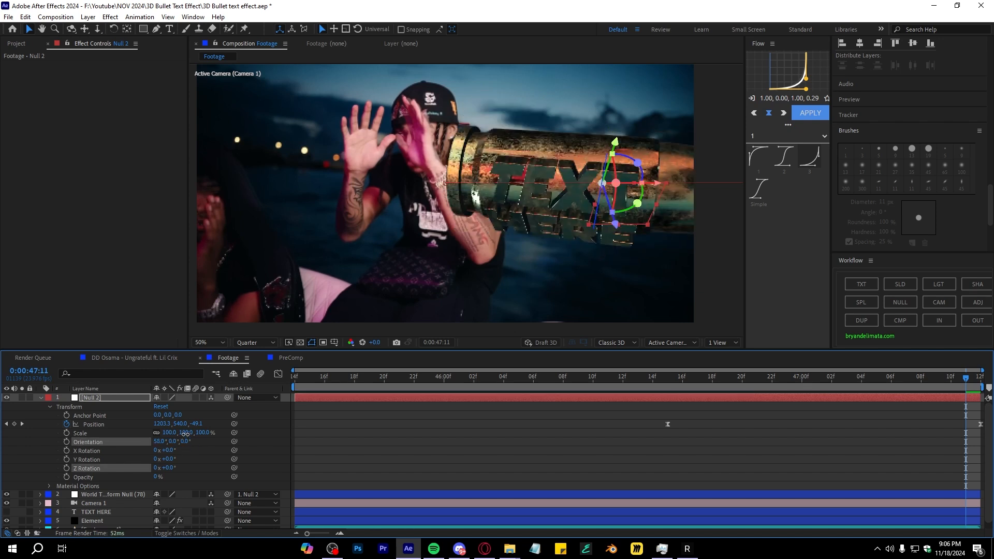
key(ctrl+z)
key(ctrl+z)
key(ctrl+z)
Step: Keyframe the new null's X Rotation to spin from 0° at 0:00:46:22 through 0:00:47:12, eased with the same Flow curve
click(66, 450)
drag(843, 459, 731, 478)
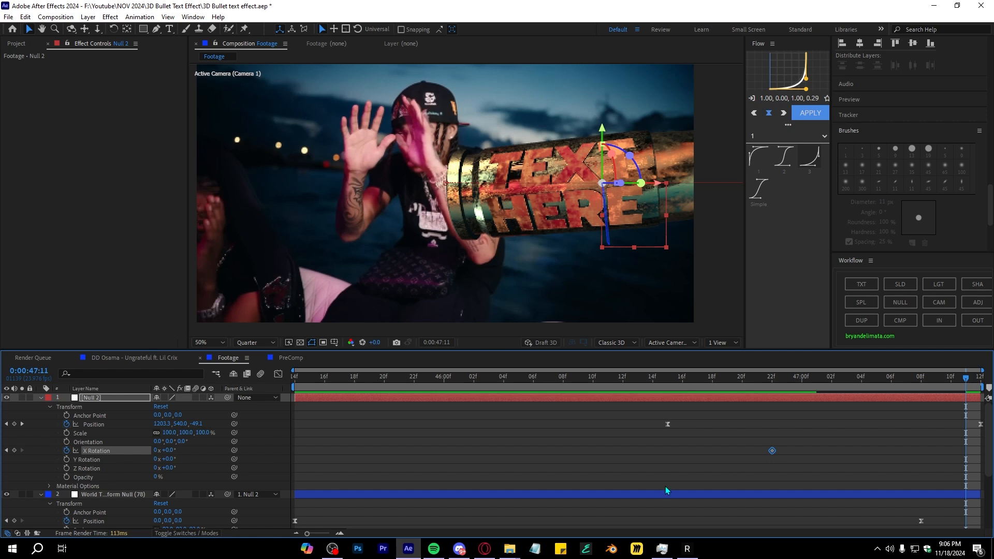
drag(168, 450, 343, 448)
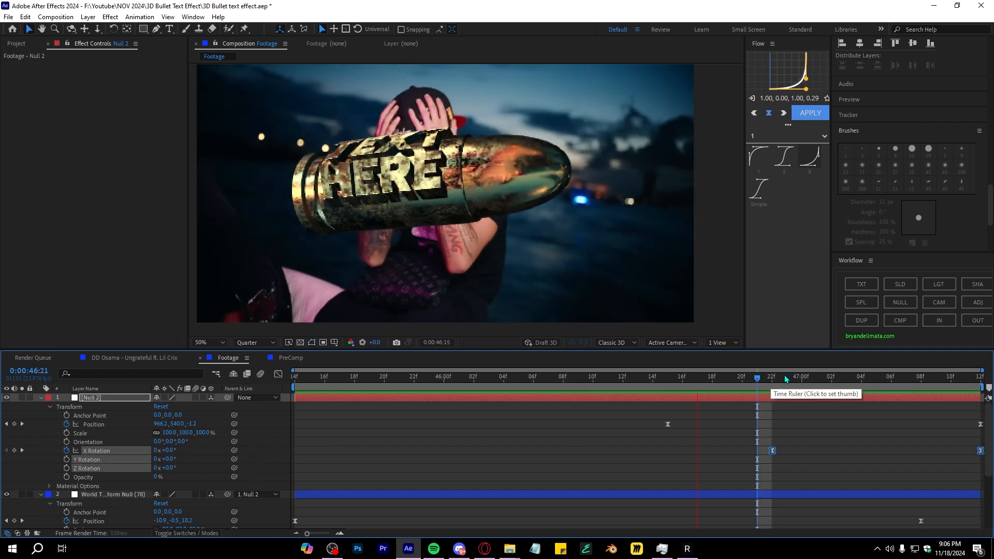
Step: Scrub through the exit spin and move the first X Rotation keyframe to 0:00:46:17
drag(795, 378, 921, 383)
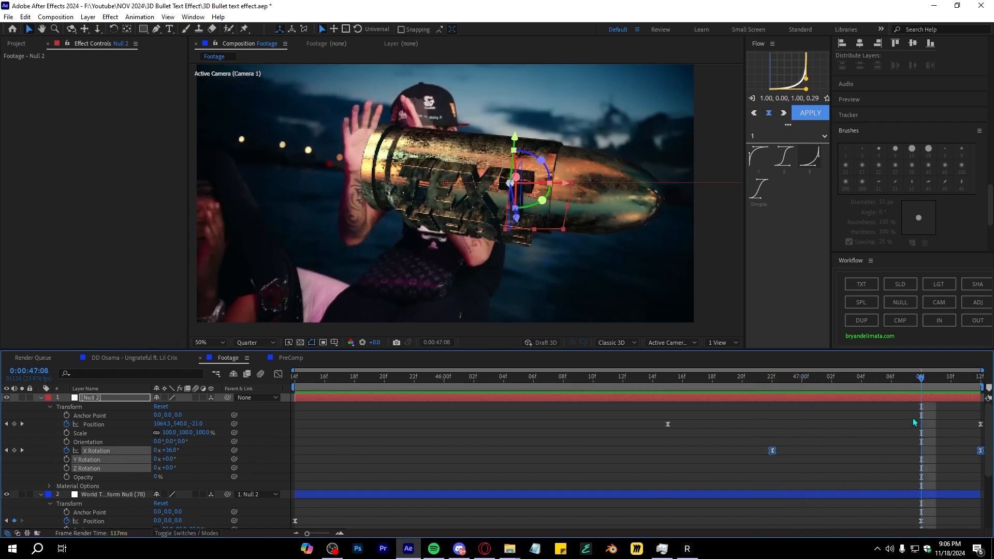
drag(770, 454, 698, 454)
key(Page_Up)
key(Page_Up)
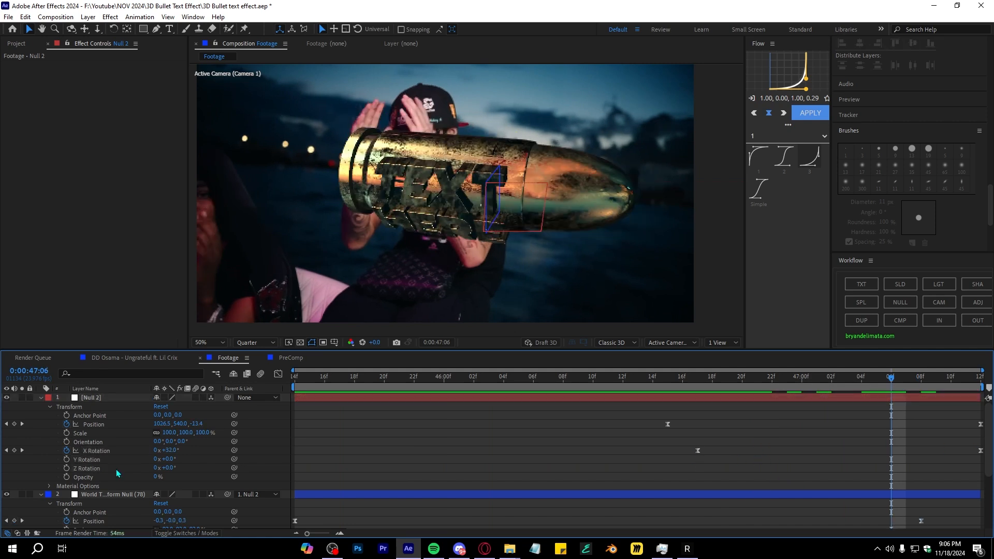
Step: Keyframe the new null's Z Rotation from 0° at 0:00:46:17 to 33° at 0:00:47:11
drag(177, 460, 159, 469)
key(ctrl+z)
click(66, 468)
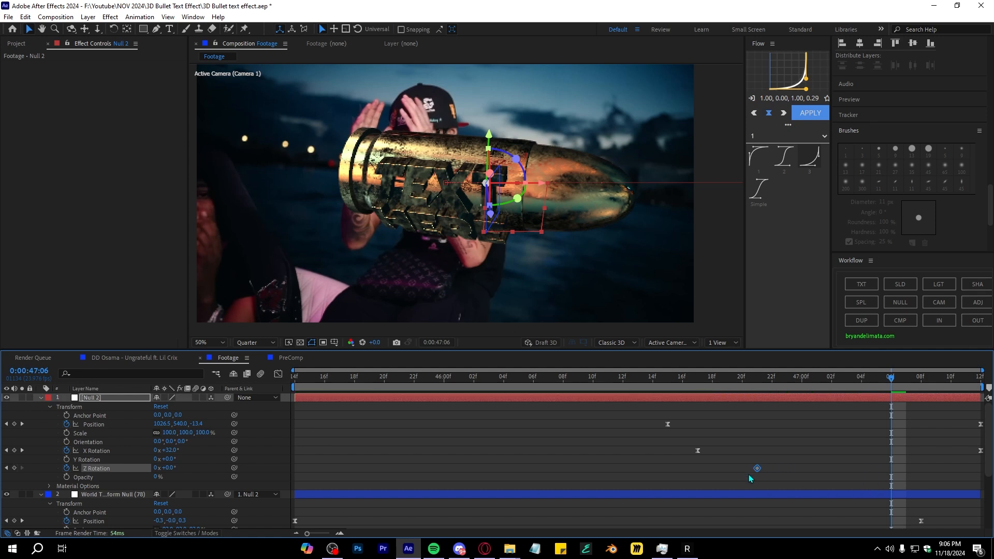
key(space)
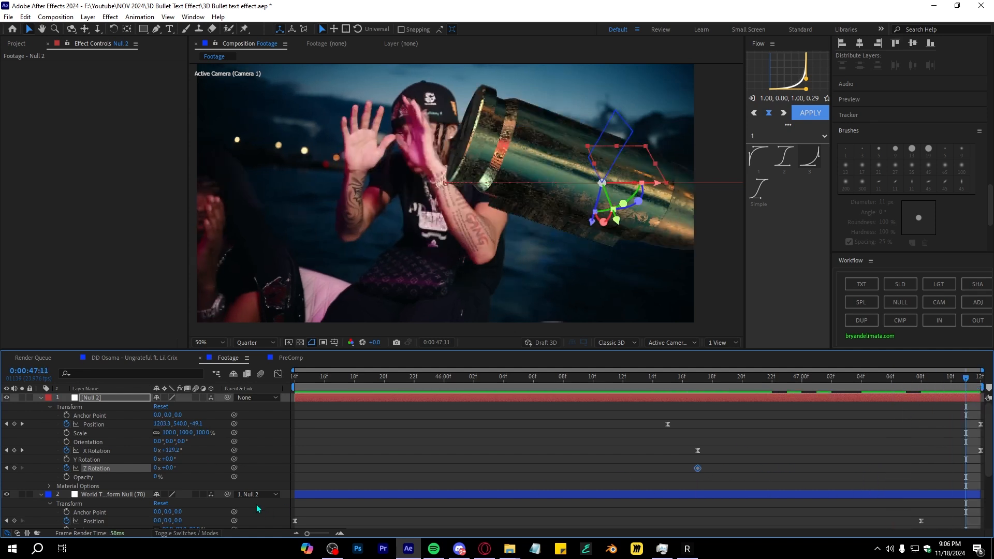
mouse_move(166, 468)
mouse_down()
mouse_move(182, 464)
mouse_move(153, 459)
mouse_move(172, 459)
mouse_up()
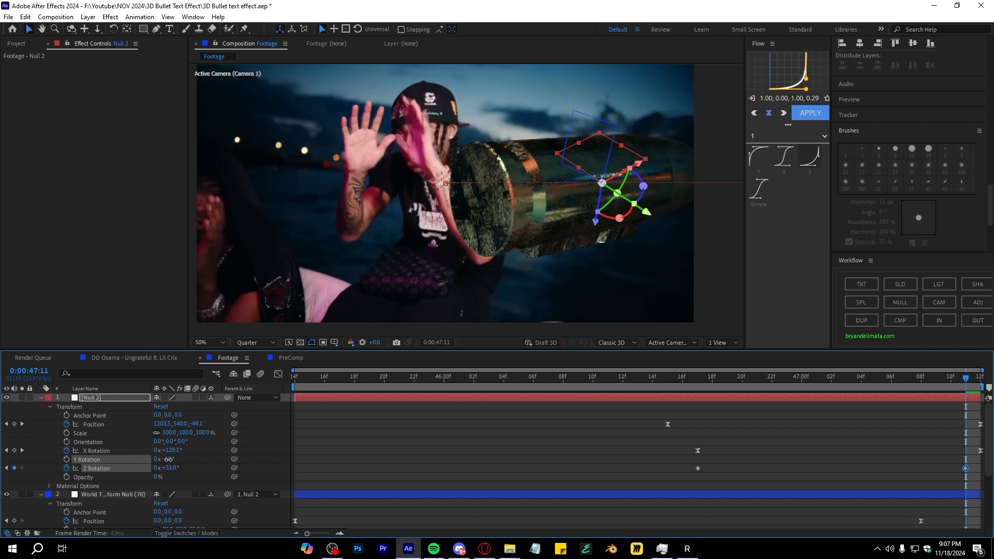
key(ctrl+z)
Step: Keyframe Y Rotation from 0:00:46:17 to -29° at 0:00:47:11, set Z Rotation to -5° there, and shift both end keyframes to 0:00:47:12
click(67, 459)
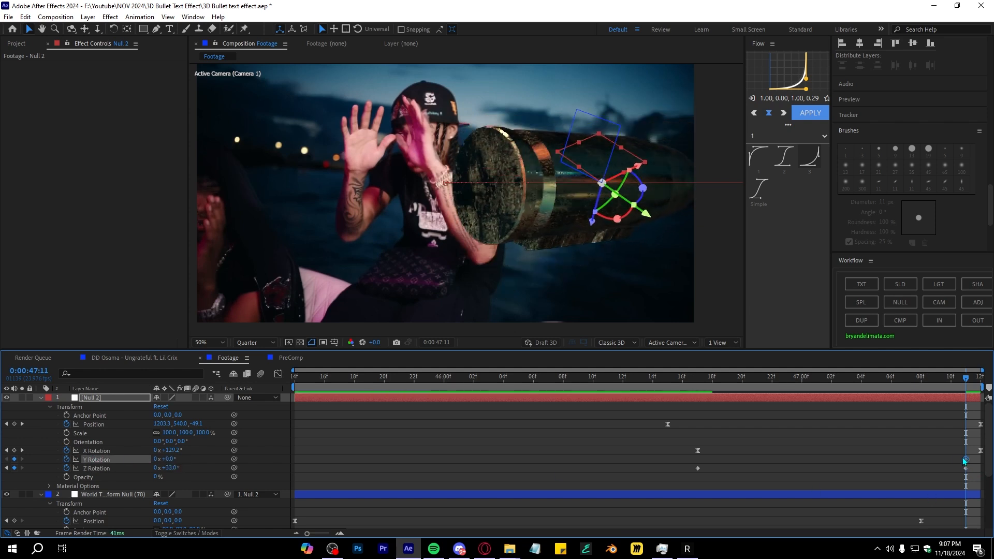
drag(171, 467, 151, 467)
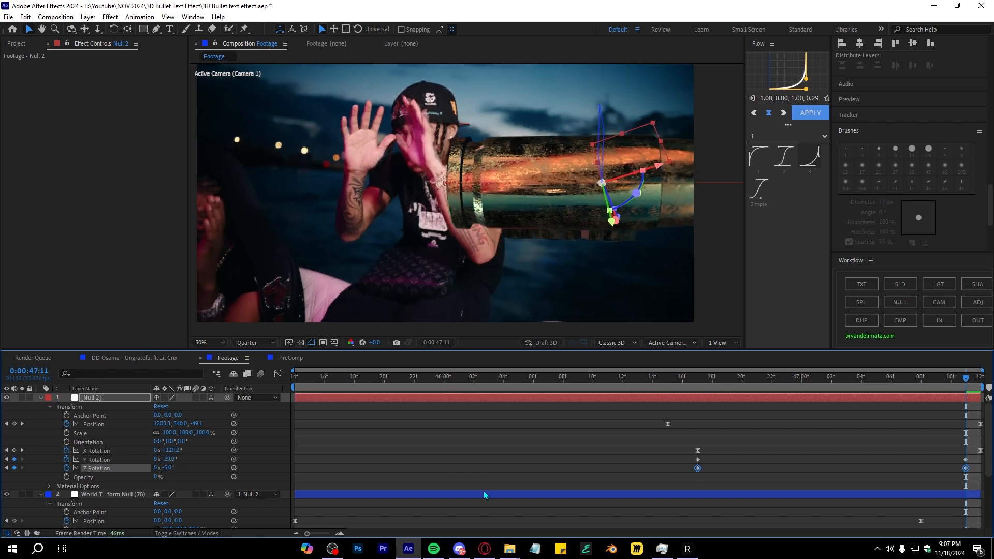
drag(951, 472, 980, 467)
Step: Apply the 1.00, 0.00, 1.00, 0.29 Flow curve to the Y and Z Rotation keyframes and set Z Rotation to 0° at 0:00:46:17
drag(684, 456, 981, 479)
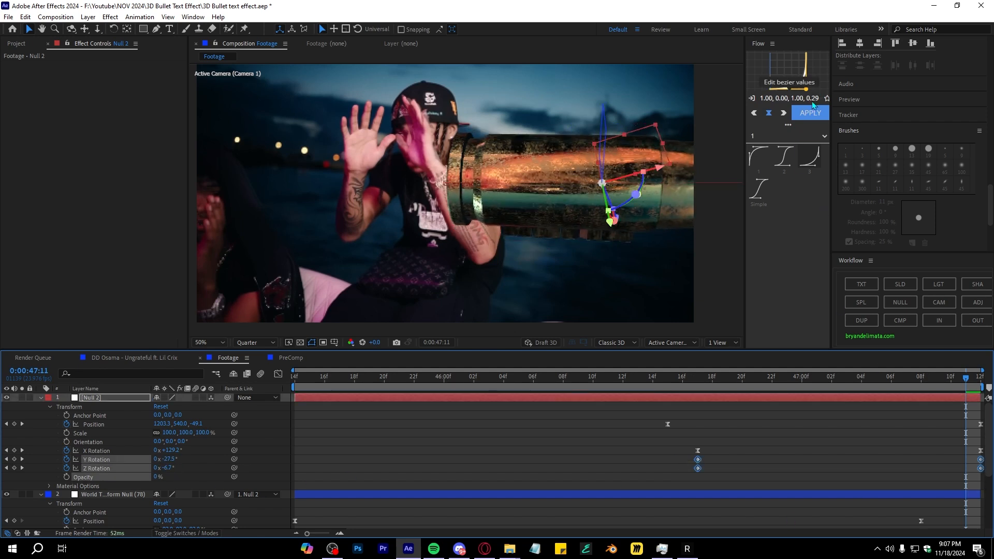
click(810, 113)
click(698, 378)
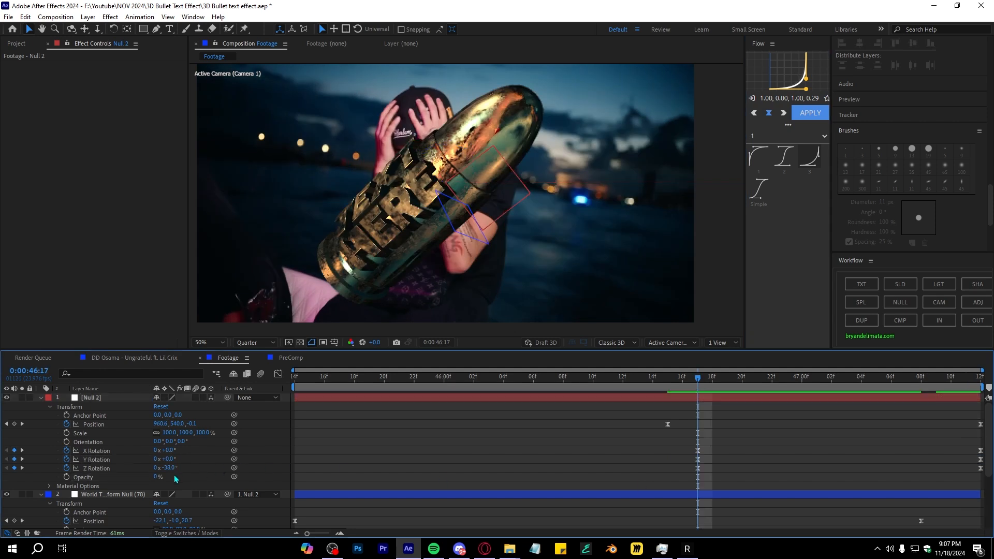
key(Return)
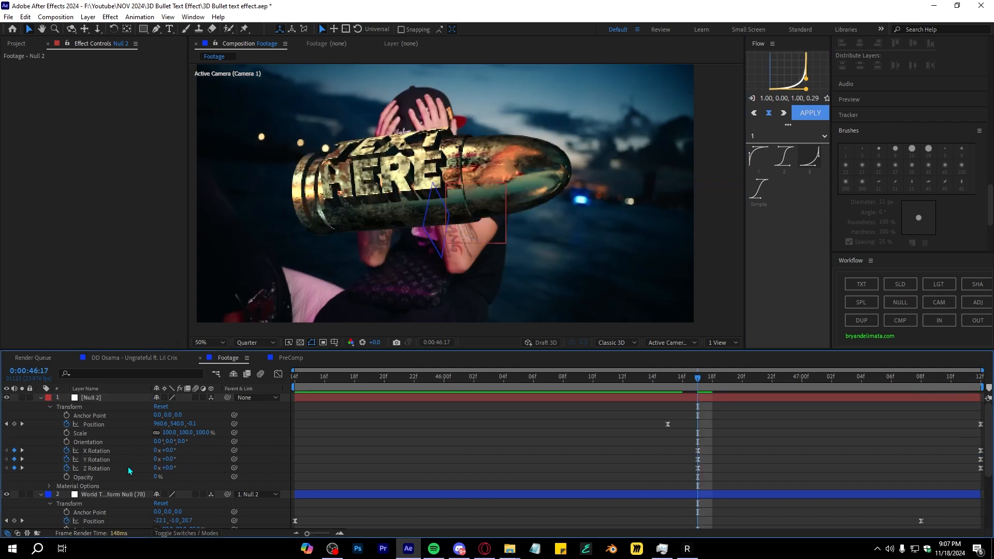
Step: Ease Null 2's X Rotation keyframes with a 1.00, 0.00, 1.00, 0.14 Flow curve and preview the exit spin
click(128, 467)
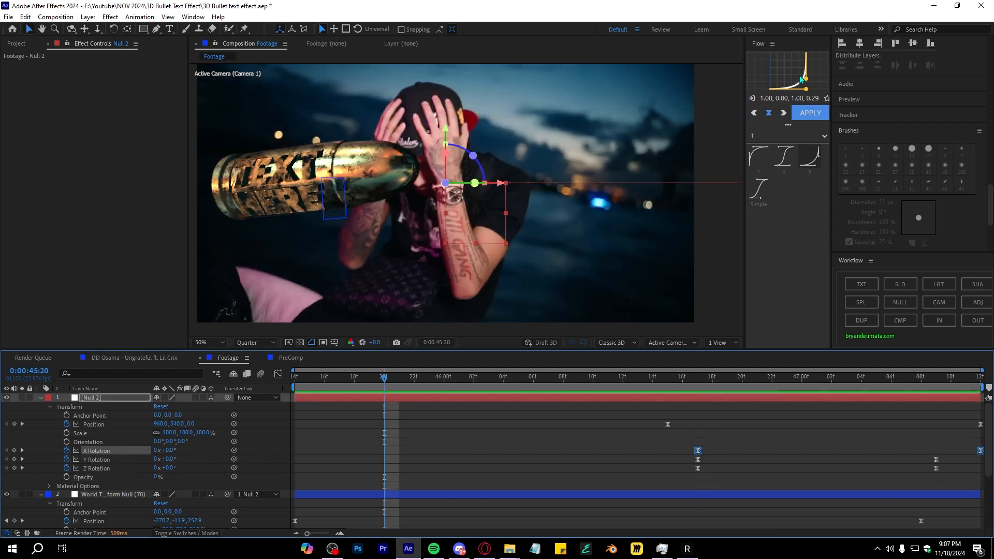
drag(806, 80, 808, 82)
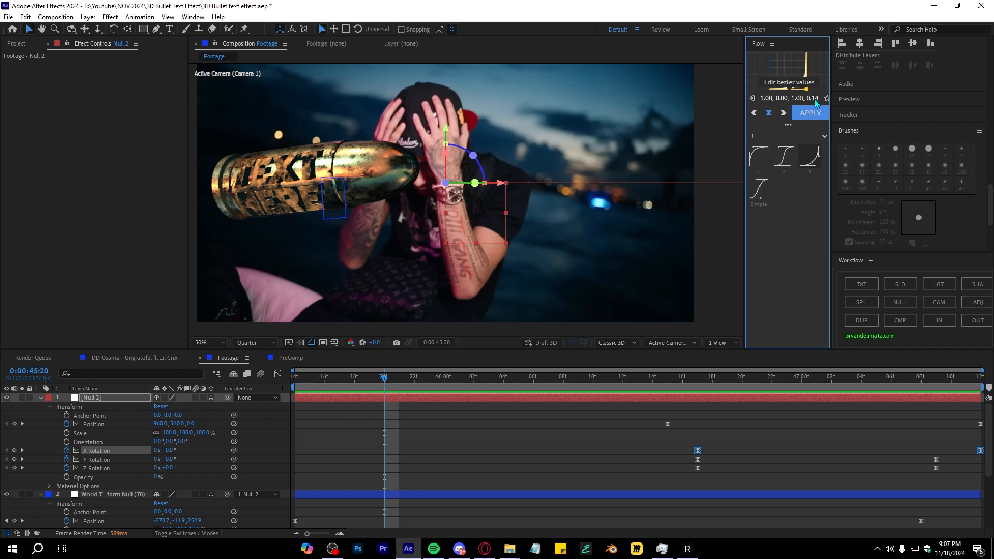
drag(384, 379, 967, 396)
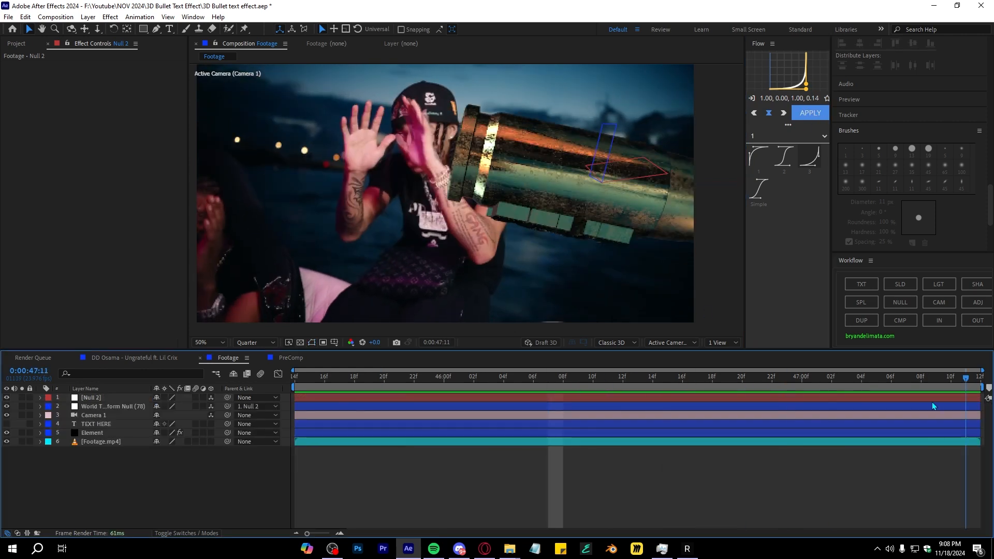
key(space)
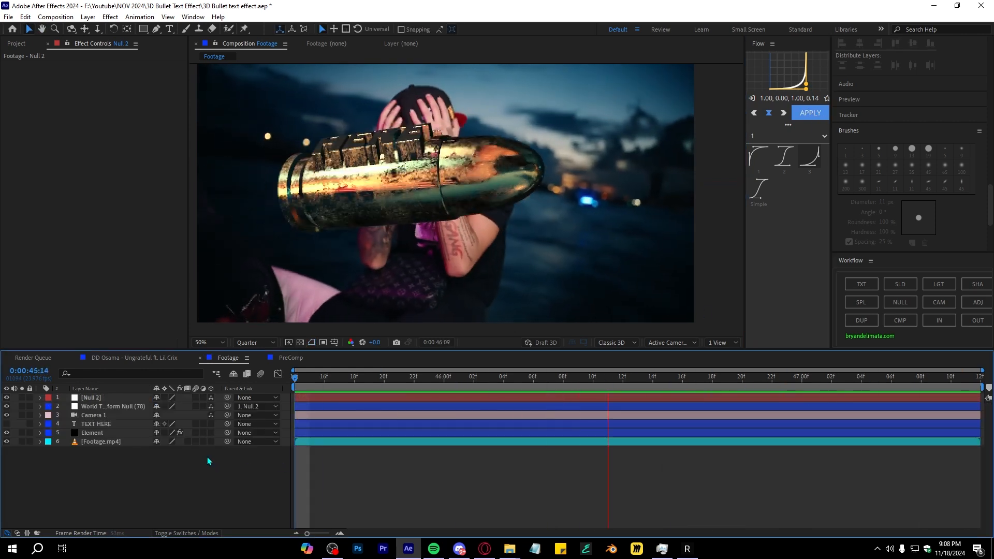
Step: Enable ambient occlusion in the Element layer's render settings, compare the bullet with it off and on, and preview the animation
click(117, 442)
click(93, 432)
drag(545, 382, 812, 383)
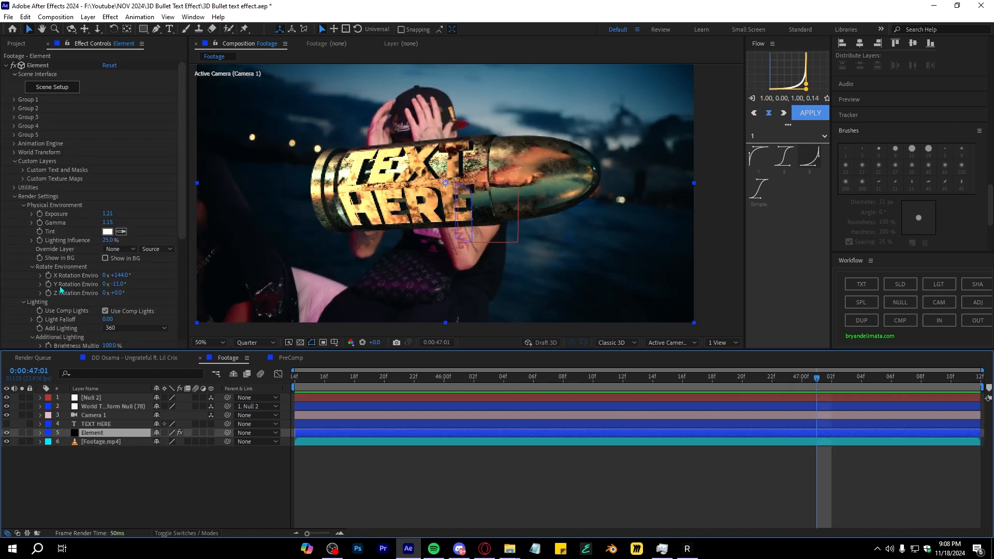
scroll(63, 289, down, 2)
drag(119, 317, 124, 326)
scroll(27, 257, down, 4)
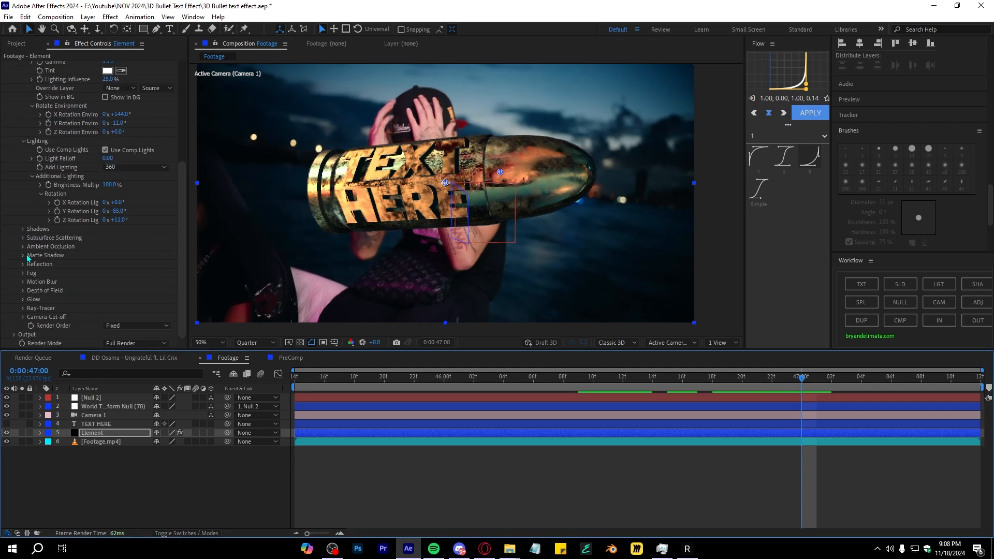
click(23, 247)
scroll(106, 271, down, 1)
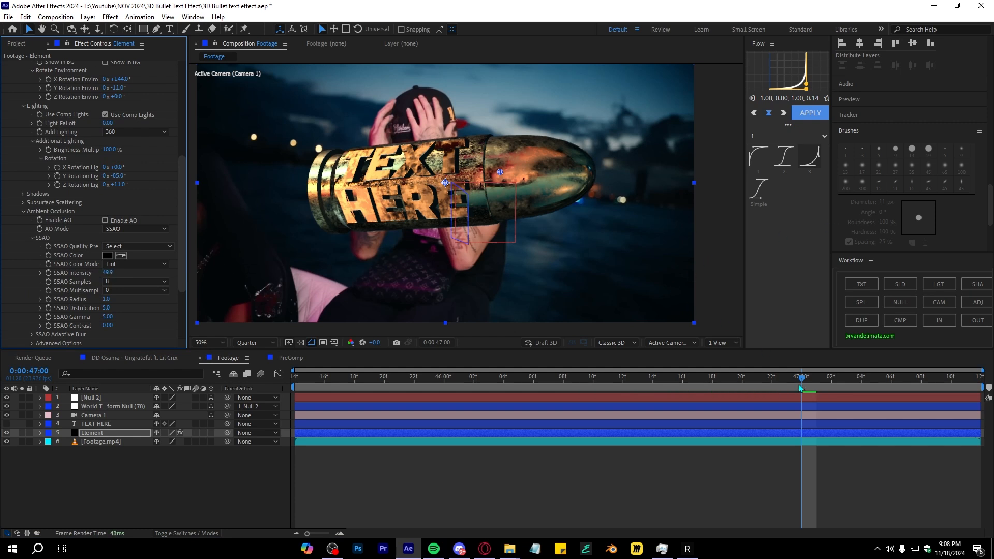
click(105, 221)
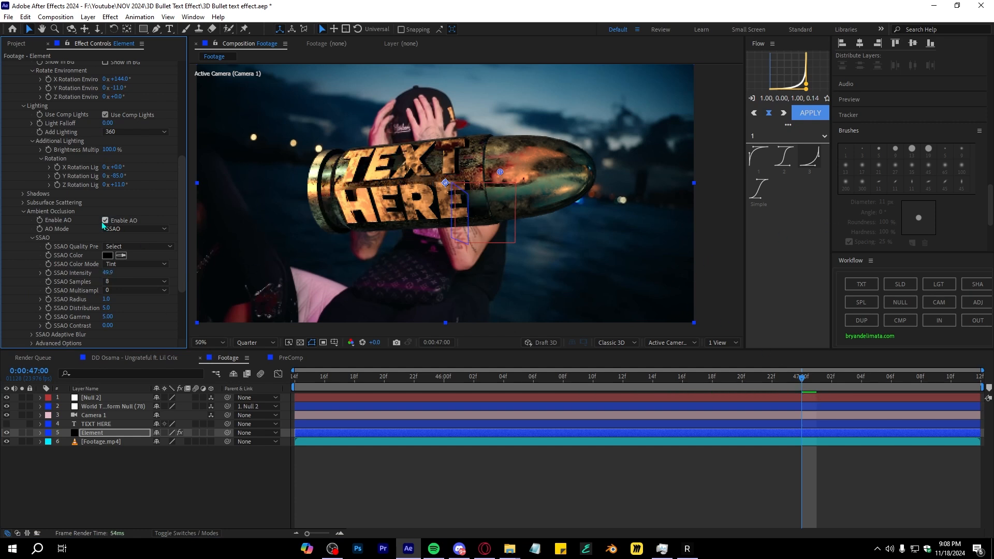
click(106, 221)
click(106, 221)
key(space)
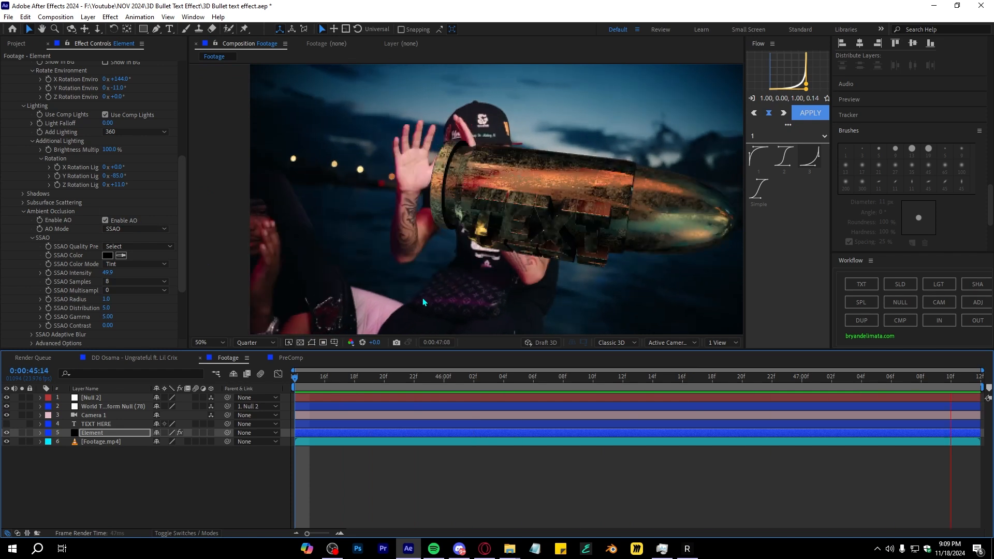
Step: Set the preview resolution to Full and turn on motion blur for the Element layer and the composition
click(256, 343)
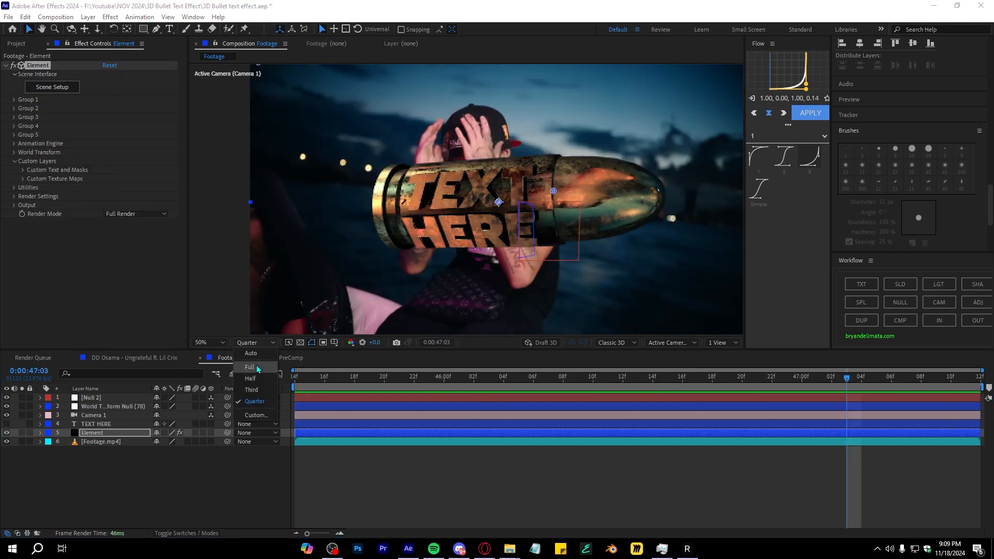
click(257, 366)
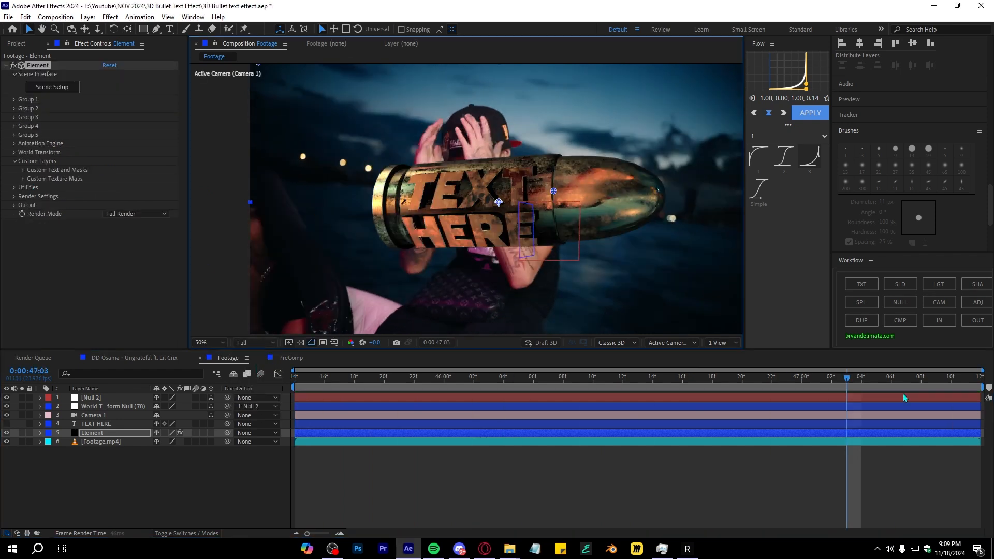
click(802, 380)
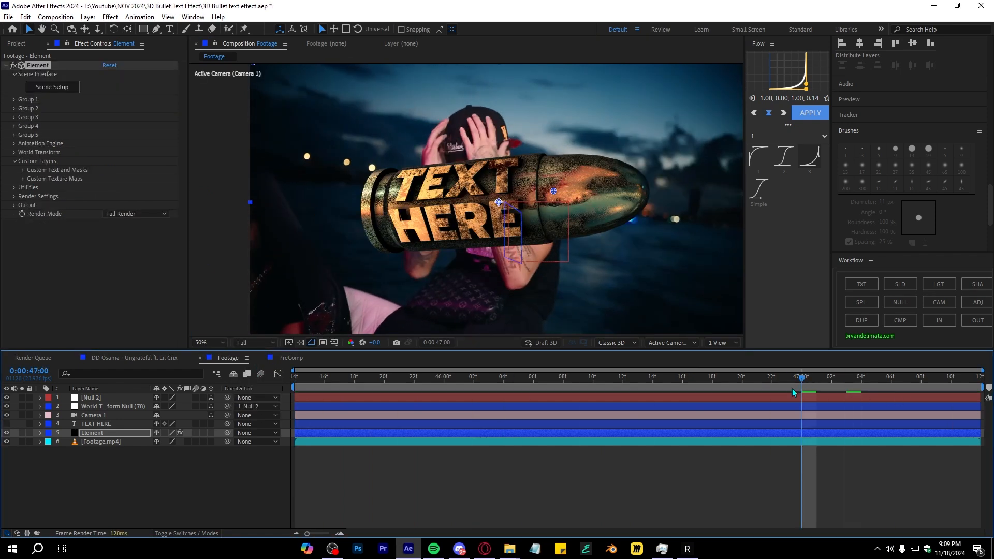
click(196, 433)
click(260, 373)
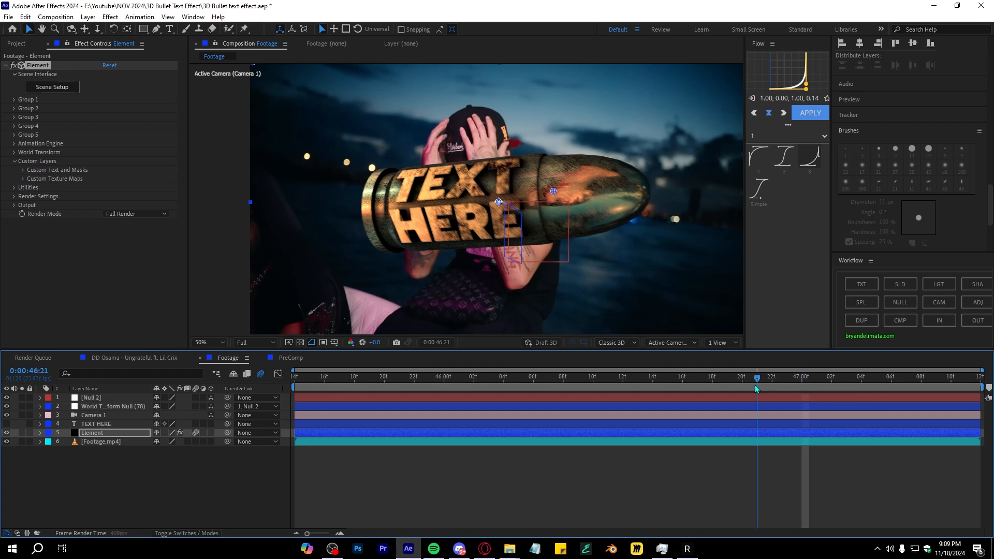
Step: Apply Optical Glow to the Element layer and set Highlights Only to 40%
key(ctrl+space)
text(op)
key(Return)
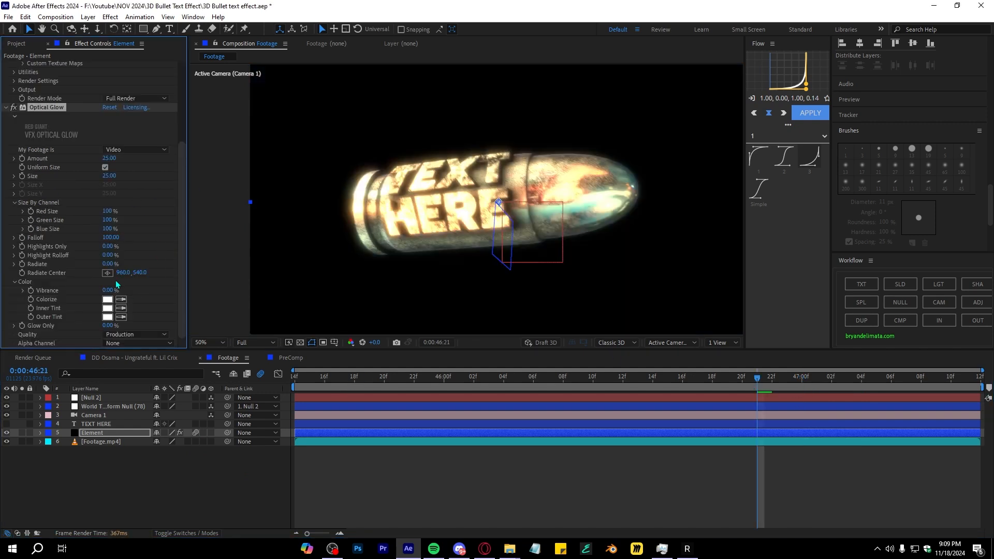
drag(120, 246, 132, 246)
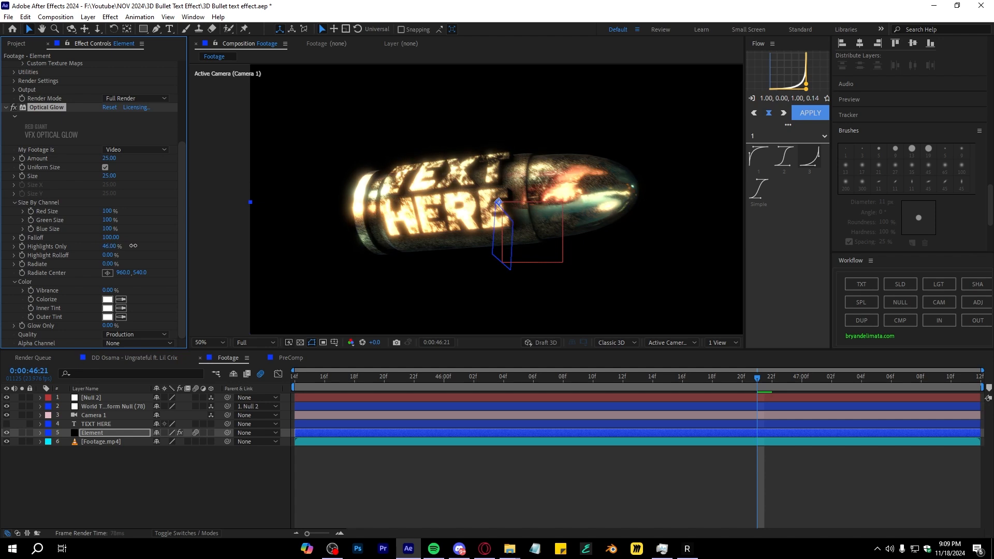
Step: Set the Optical Glow's Size to 159 and Amount to 9, with Alpha Channel set to Extend (Unmult)
drag(110, 176, 203, 166)
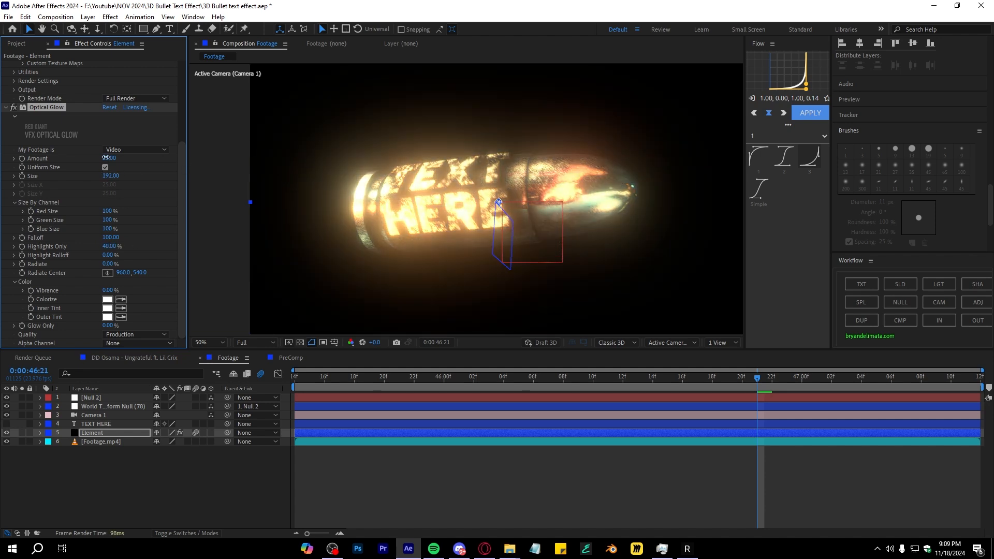
drag(107, 157, 95, 158)
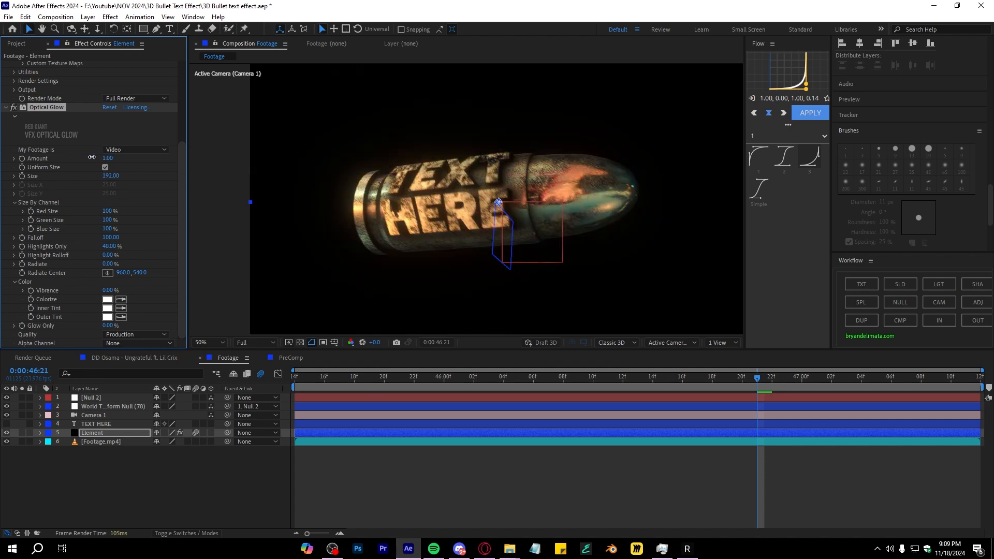
click(113, 343)
click(117, 369)
Step: Add Curves to the Element layer with a slight RGB S-curve, then save the project and preview the animation
key(ctrl+space)
text(cu)
click(477, 158)
drag(60, 280, 60, 283)
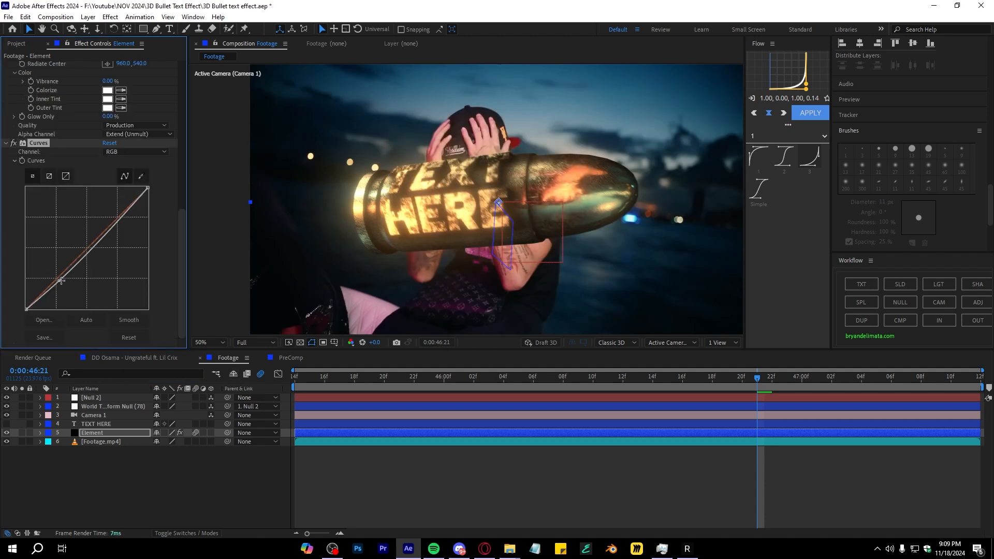
key(ctrl+s)
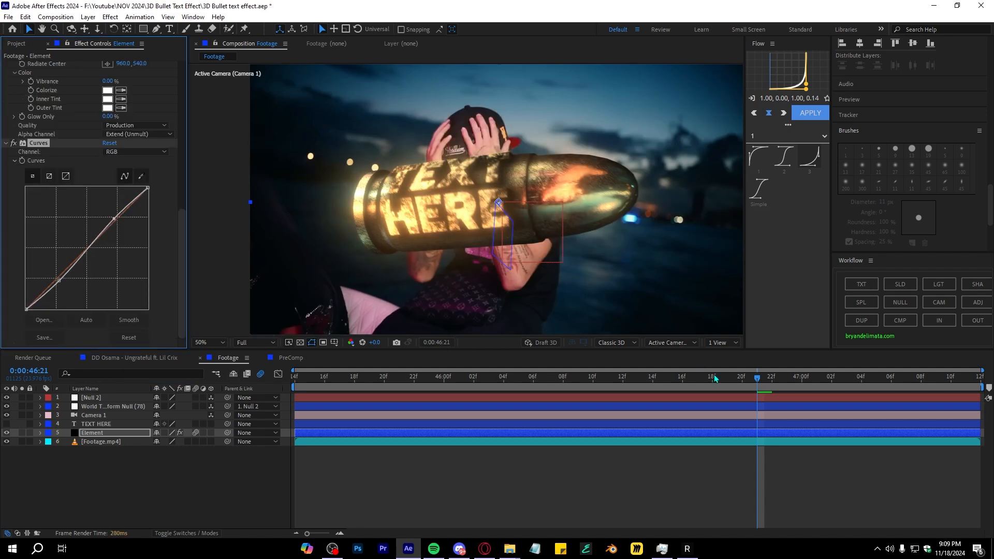
key(space)
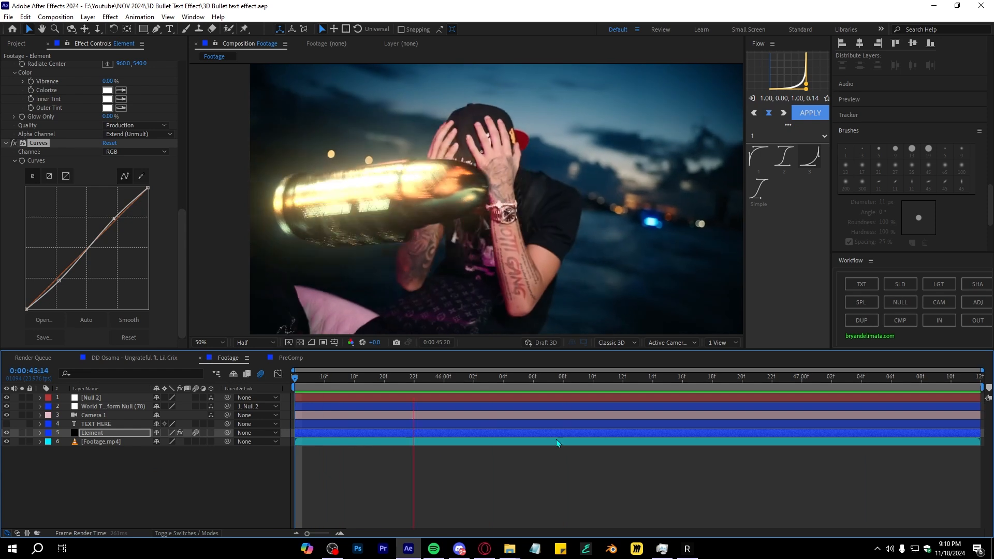
Step: Apply a 0.00, 0.67, 0.00, 1.00 Flow curve to the World Transform null's Z Rotation keyframes
click(93, 407)
key(u)
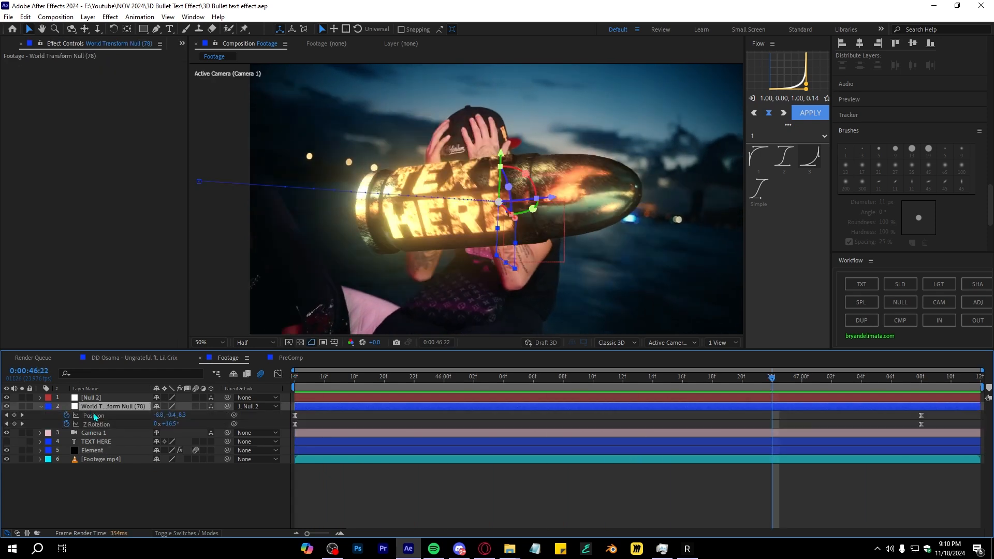
click(769, 163)
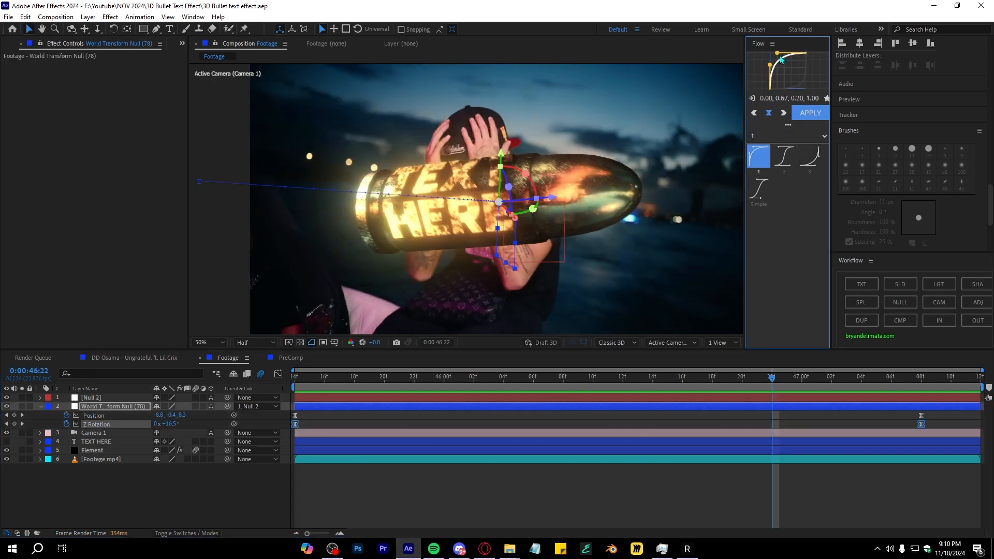
click(811, 122)
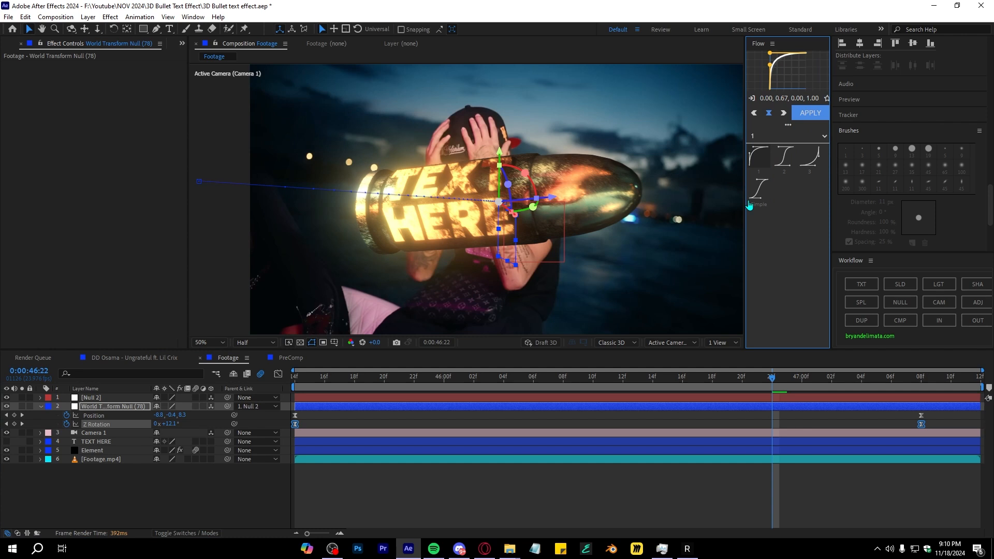
Step: Play back and scrub through the bullet animation to examine the new spin easing and glow over the footage
drag(722, 379, 213, 424)
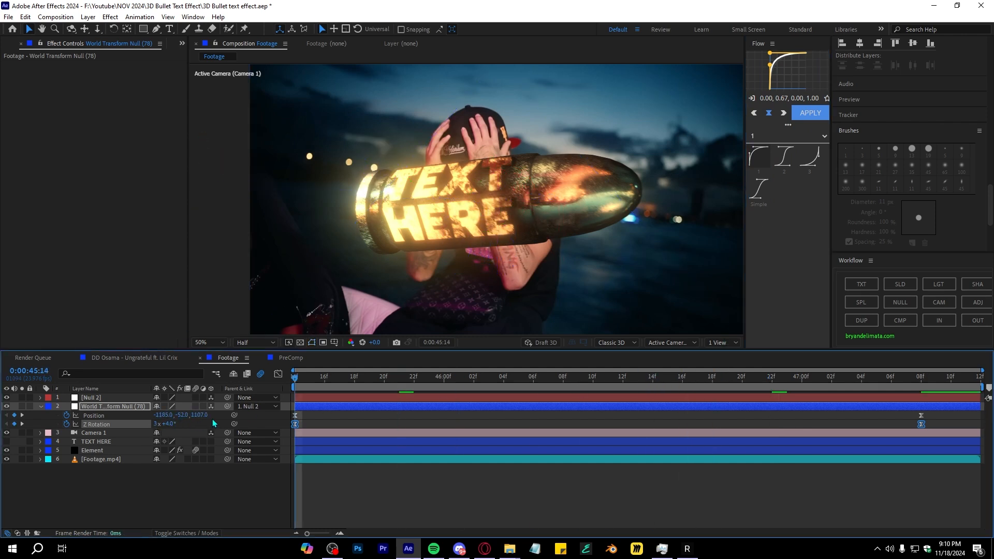
key(space)
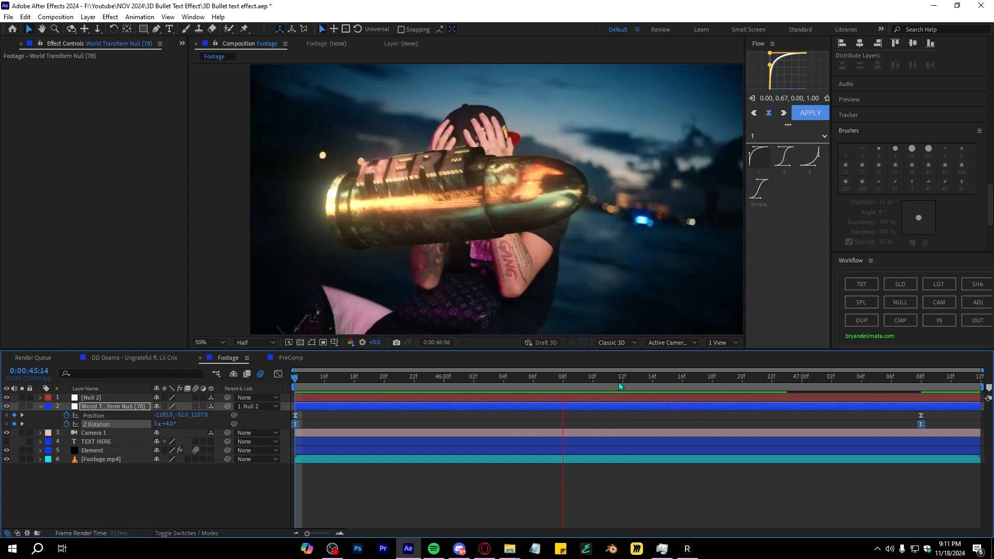
key(space)
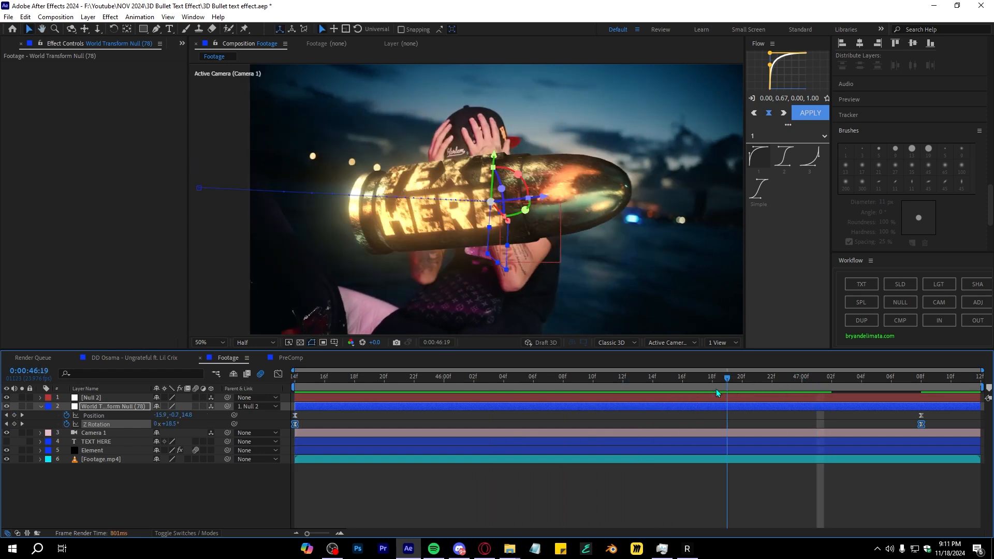
key(space)
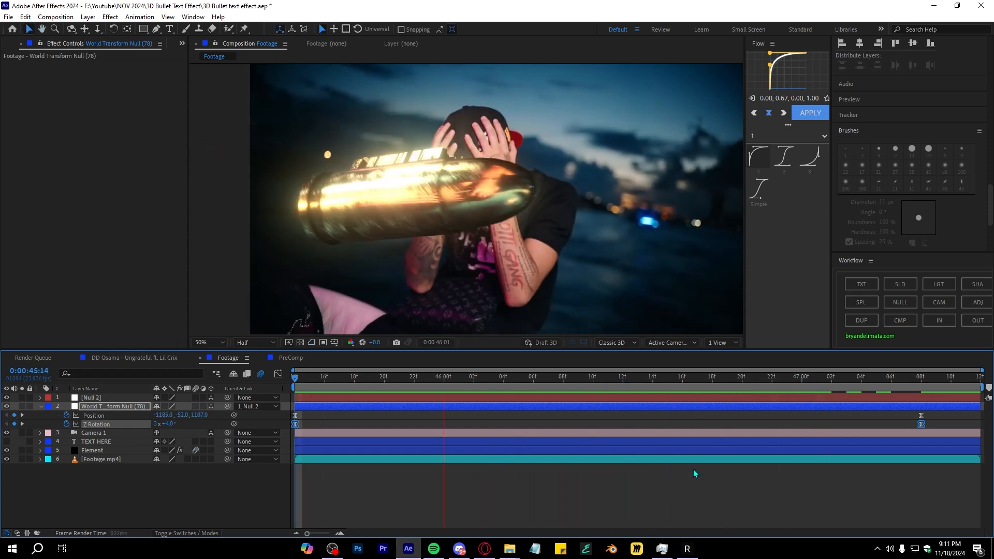
click(694, 460)
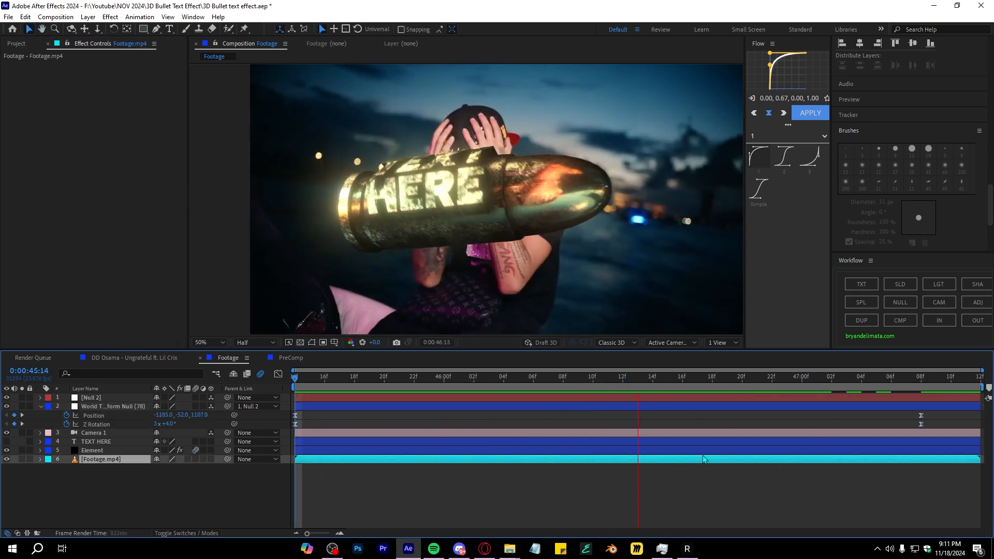
key(space)
drag(937, 379, 294, 420)
click(332, 489)
drag(311, 379, 444, 414)
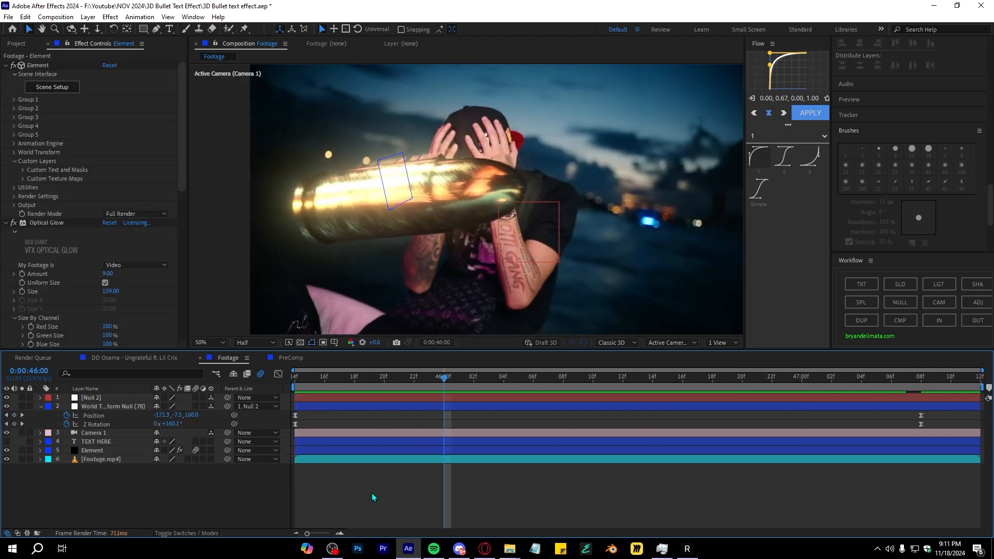
Step: Apply Fast Box Blur to the Footage.mp4 layer with the playhead at 0:00:45:16
click(354, 459)
drag(352, 379, 325, 411)
key(ctrl+space)
text(fast)
click(349, 166)
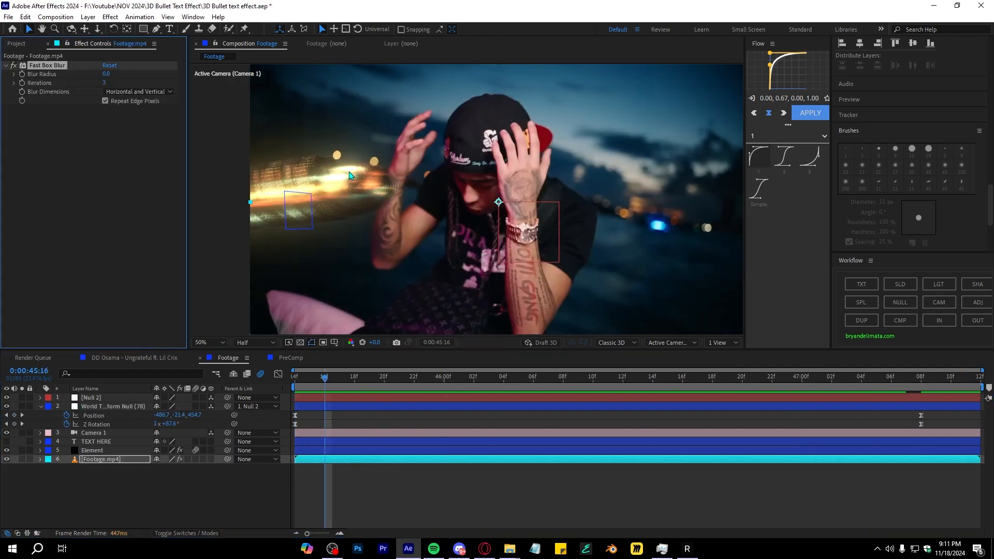
Step: Keyframe the footage's Blur Radius at 0 on 0:00:45:16, 6 on 0:00:46:03 and 0:00:47:07, and 0 on 0:00:47:11
click(22, 74)
key(shift+Page_Down)
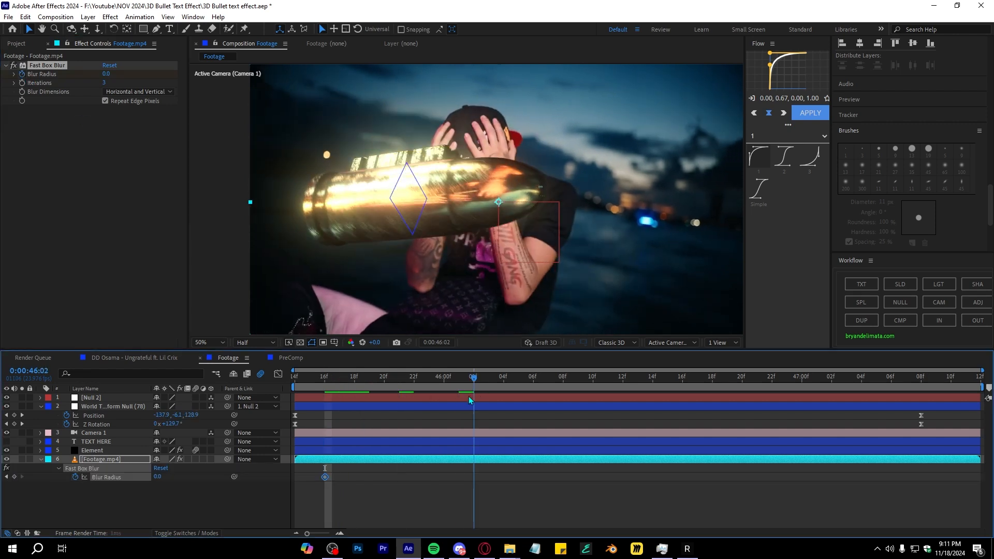
key(Page_Down)
drag(157, 479, 157, 476)
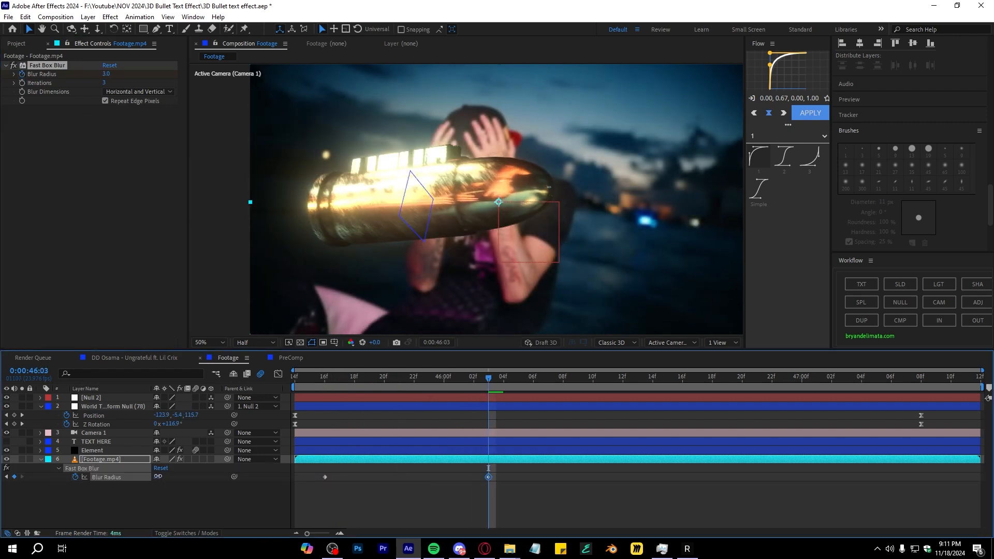
key(space)
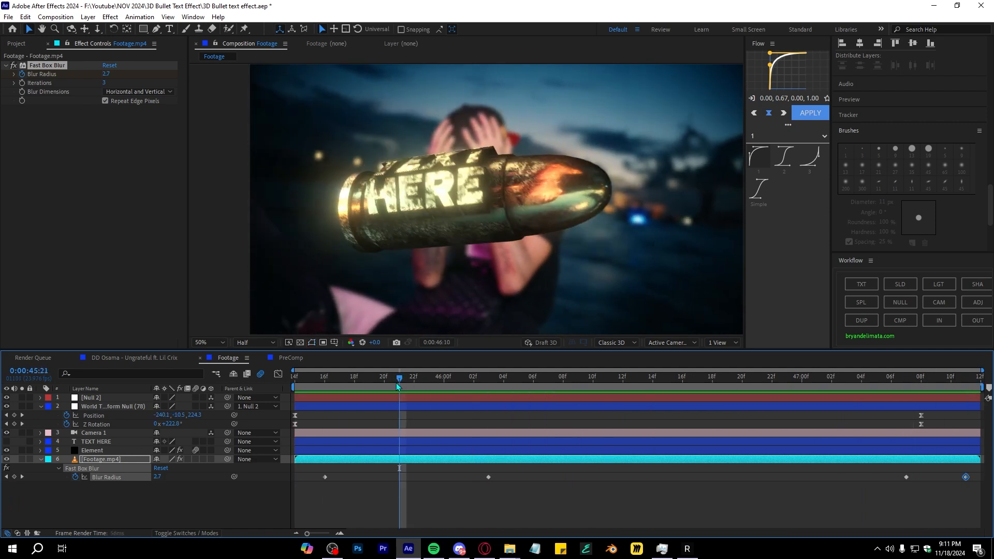
Step: Add Fast Box Blur to the Element layer and keyframe Blur Radius from 3 at 0:00:45:14 to 0 at 0:00:46:01
click(368, 452)
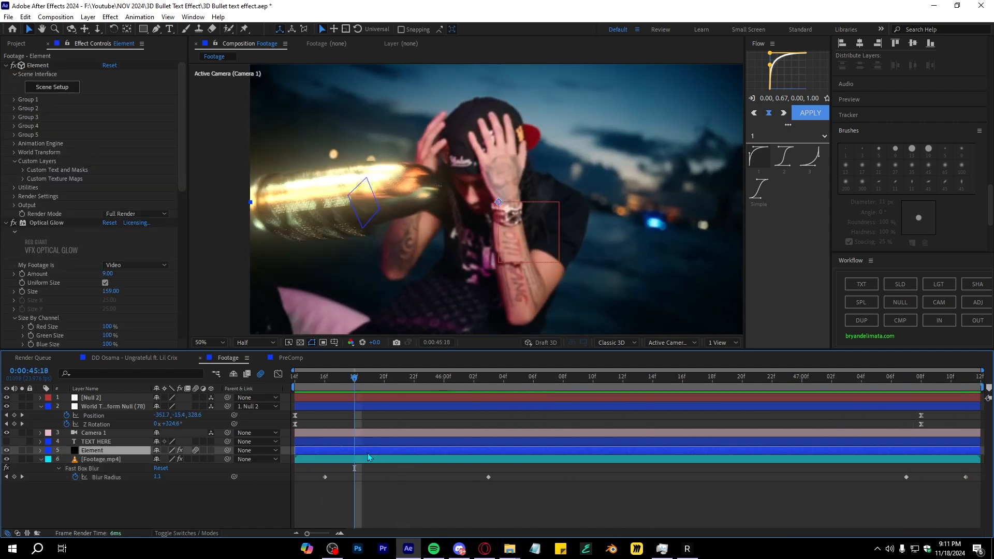
click(6, 222)
key(ctrl+space)
text(fast)
click(37, 223)
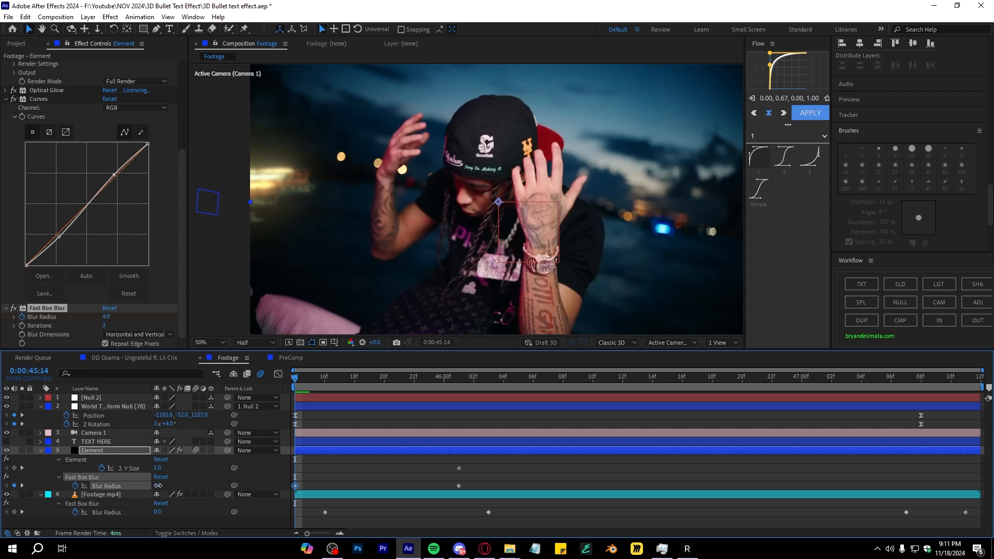
key(space)
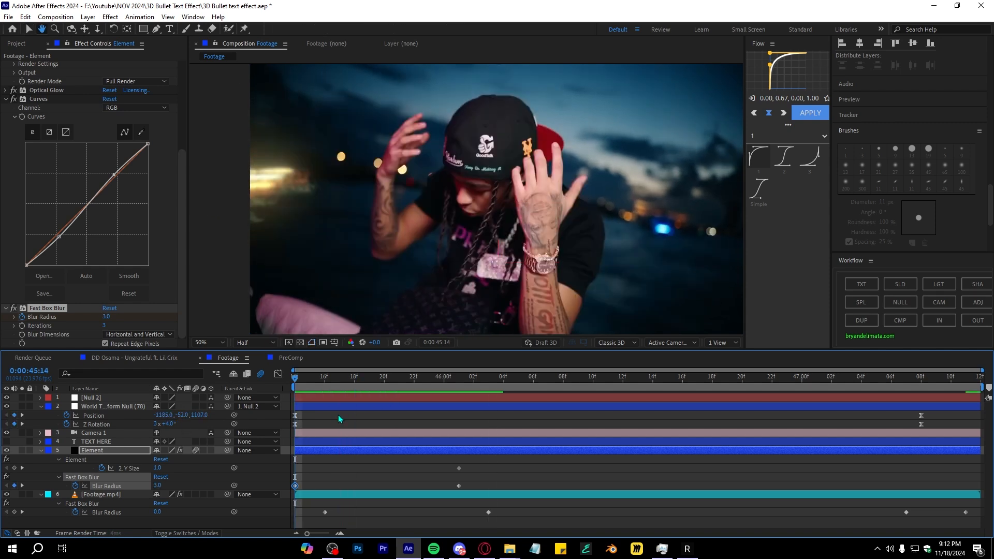
Step: Copy the Element layer's zero Blur Radius keyframe to 0:00:47:06 and its starting blur keyframe to the end of the fly-out
drag(831, 406, 833, 407)
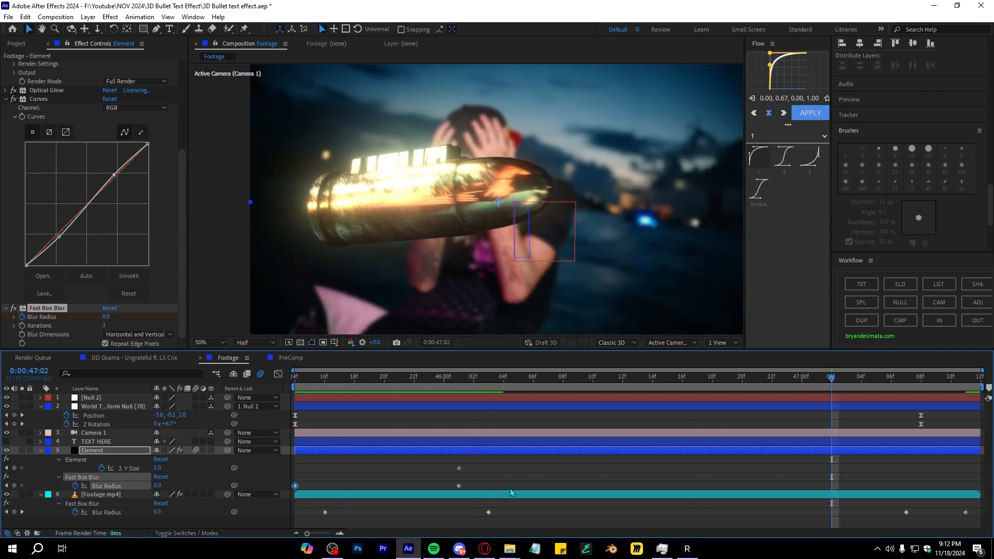
click(459, 486)
drag(479, 481, 446, 499)
click(886, 386)
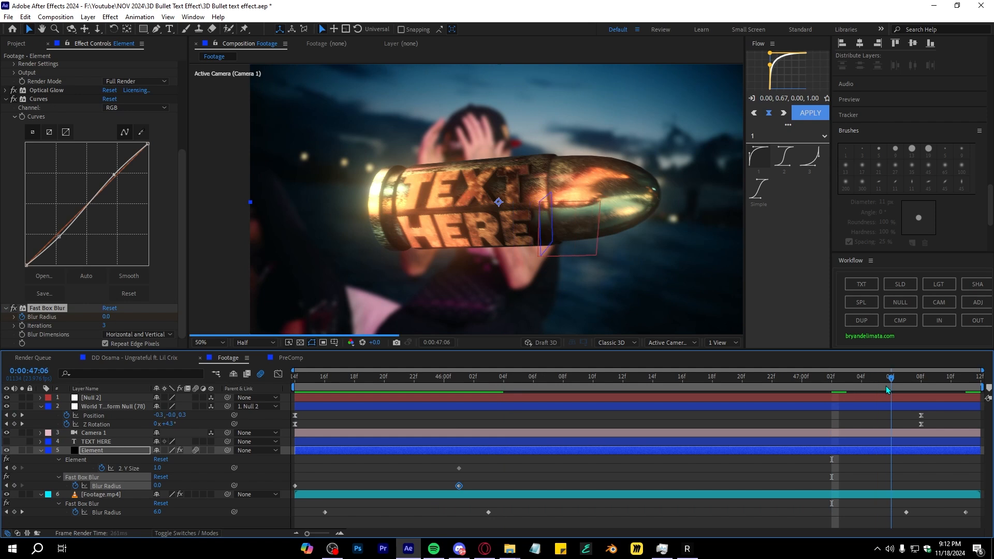
key(ctrl+v)
click(967, 386)
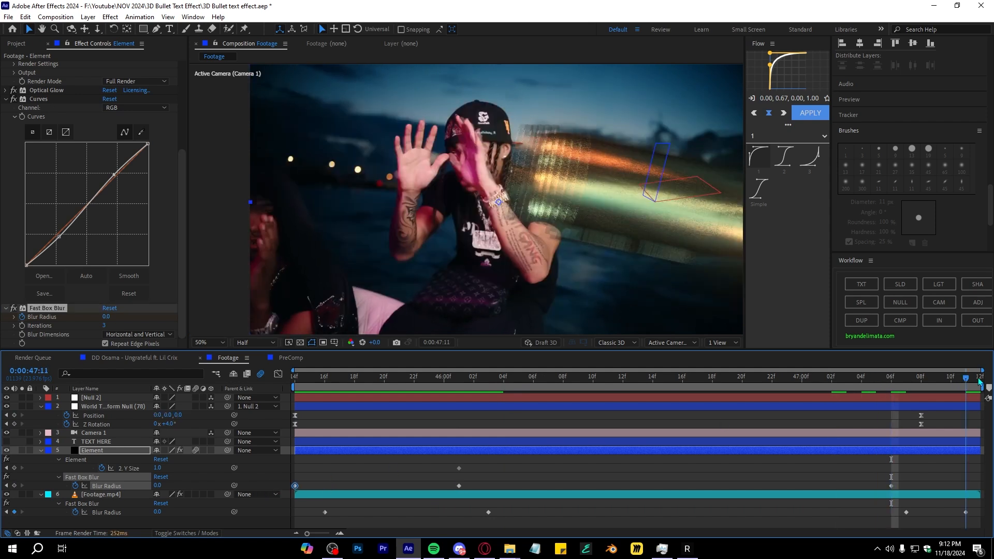
key(ctrl+v)
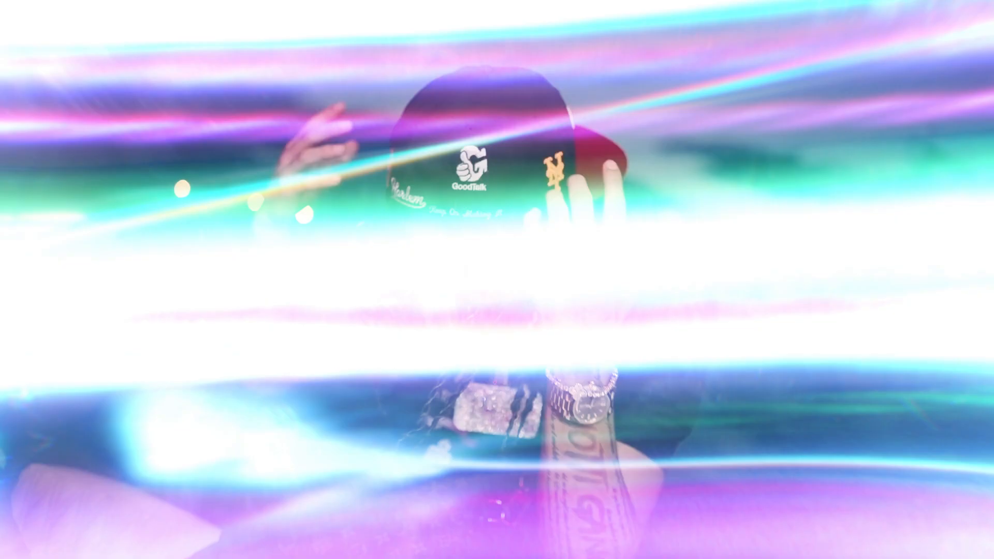